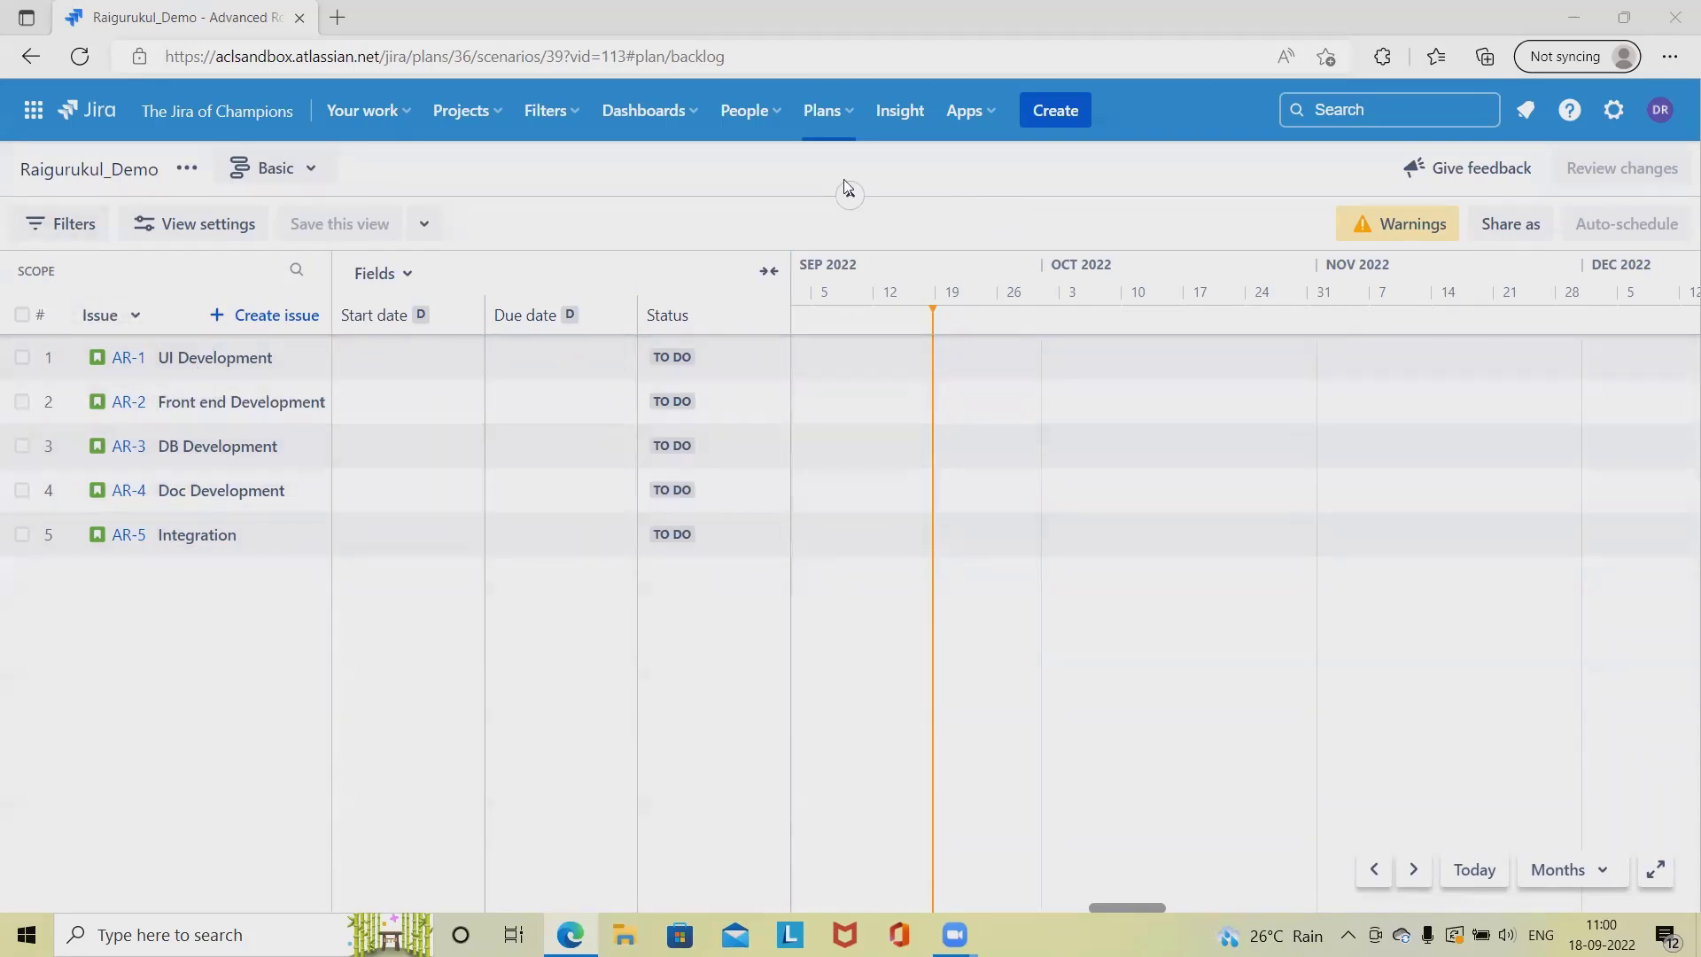
Step: Open the Raigurukul_Demo plan from recent plans and go to its Configure settings
left_click(848, 111)
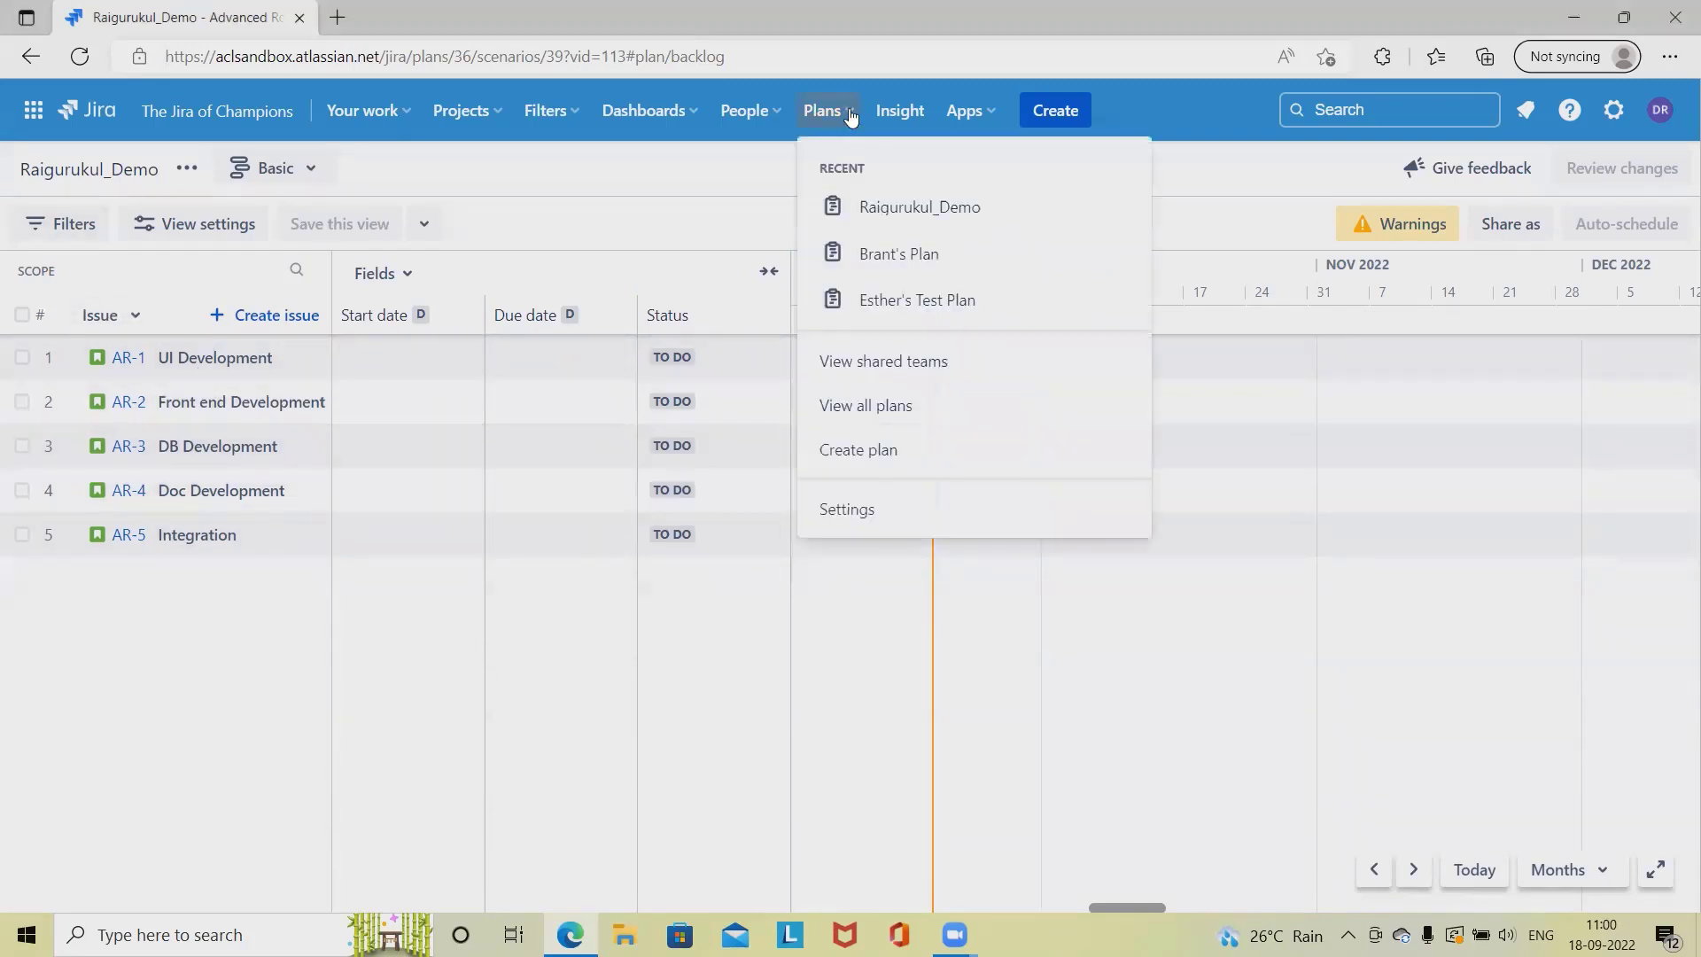
left_click(918, 209)
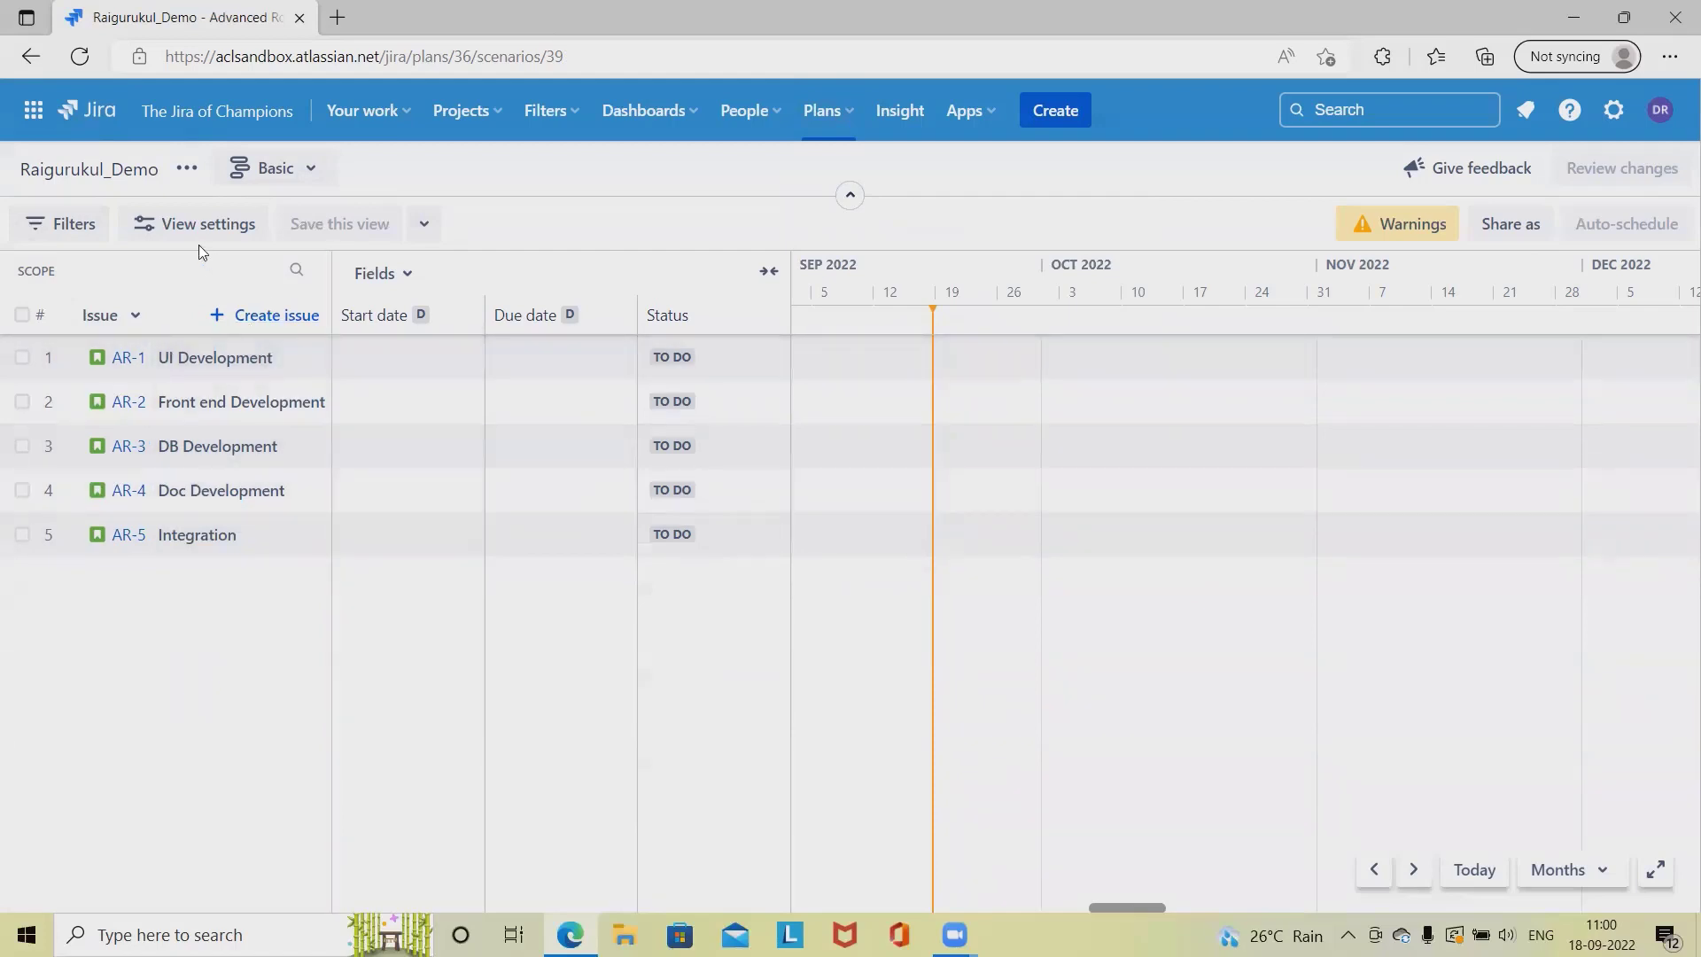
left_click(186, 167)
left_click(241, 224)
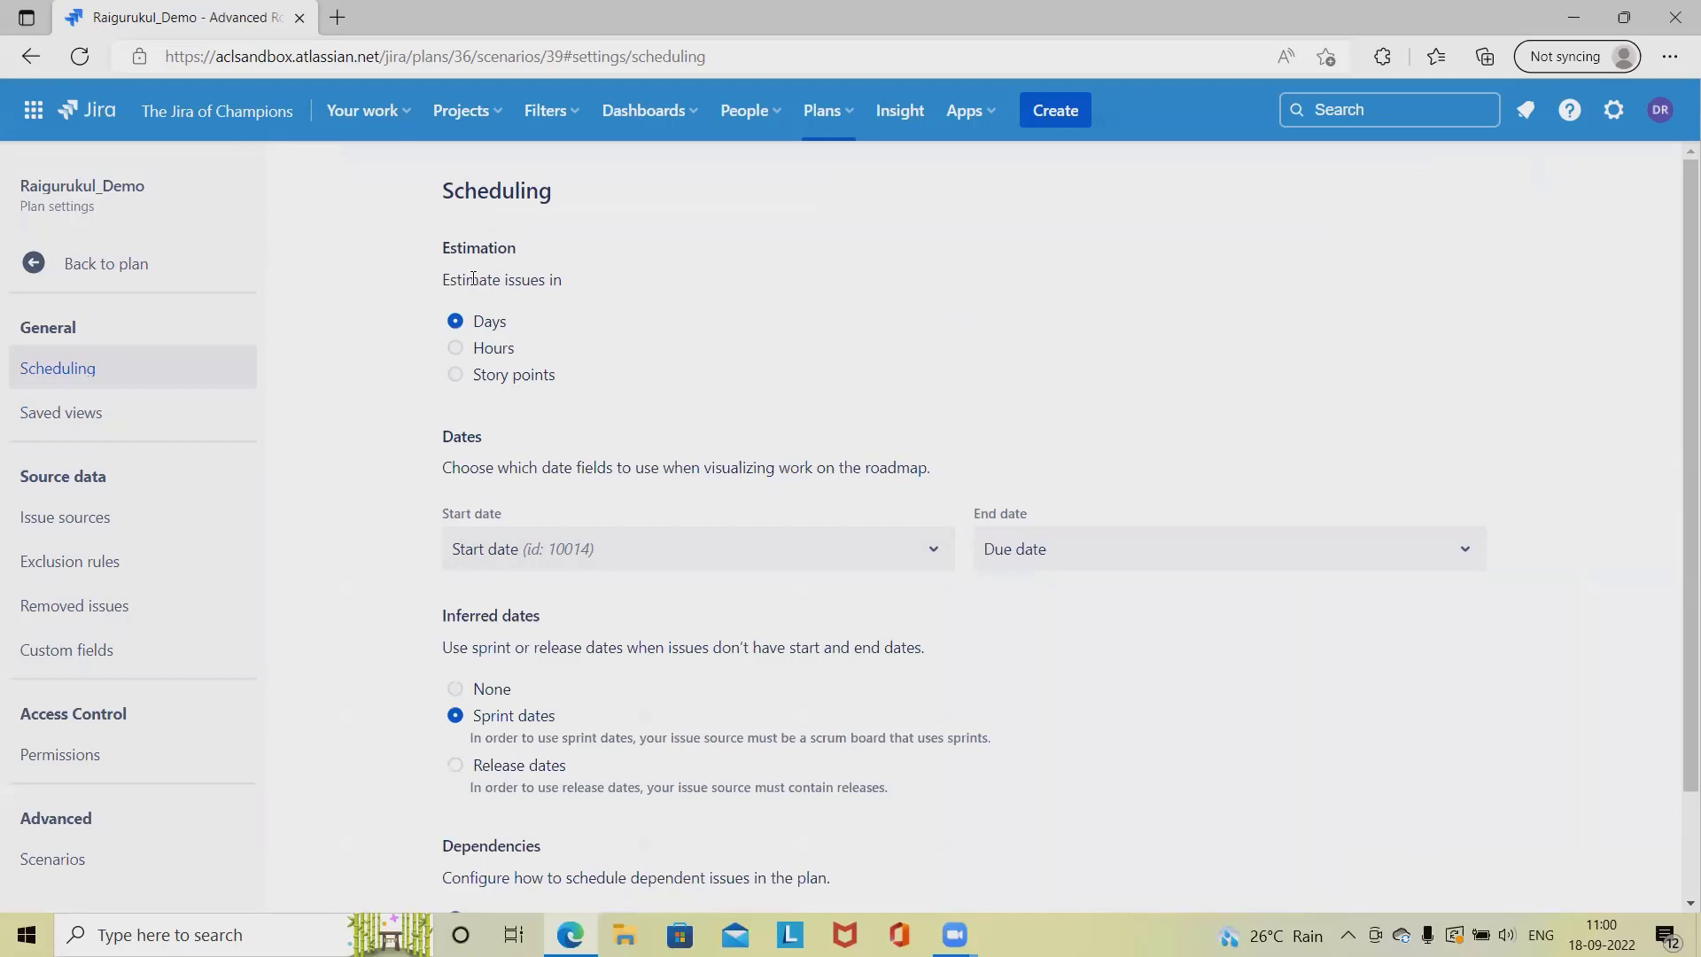
Step: Try Hours and Story points for estimation, keep Days, and list the Start date field choices
left_click_drag(473, 278, 576, 280)
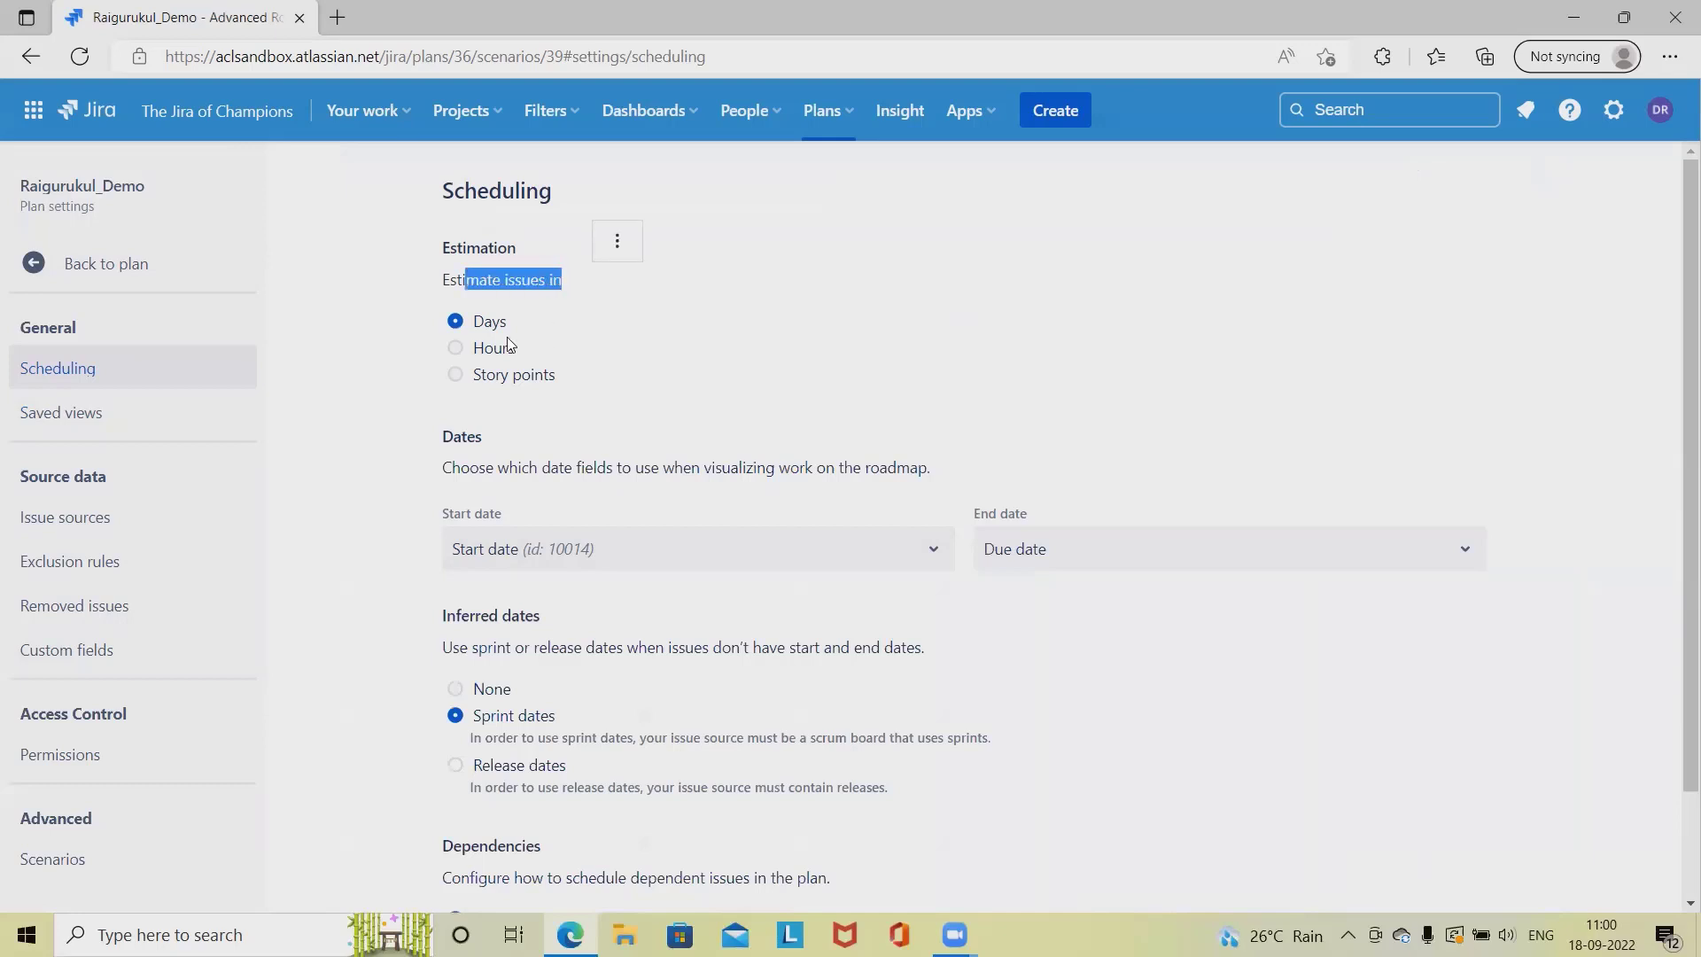
left_click(458, 349)
left_click(470, 322)
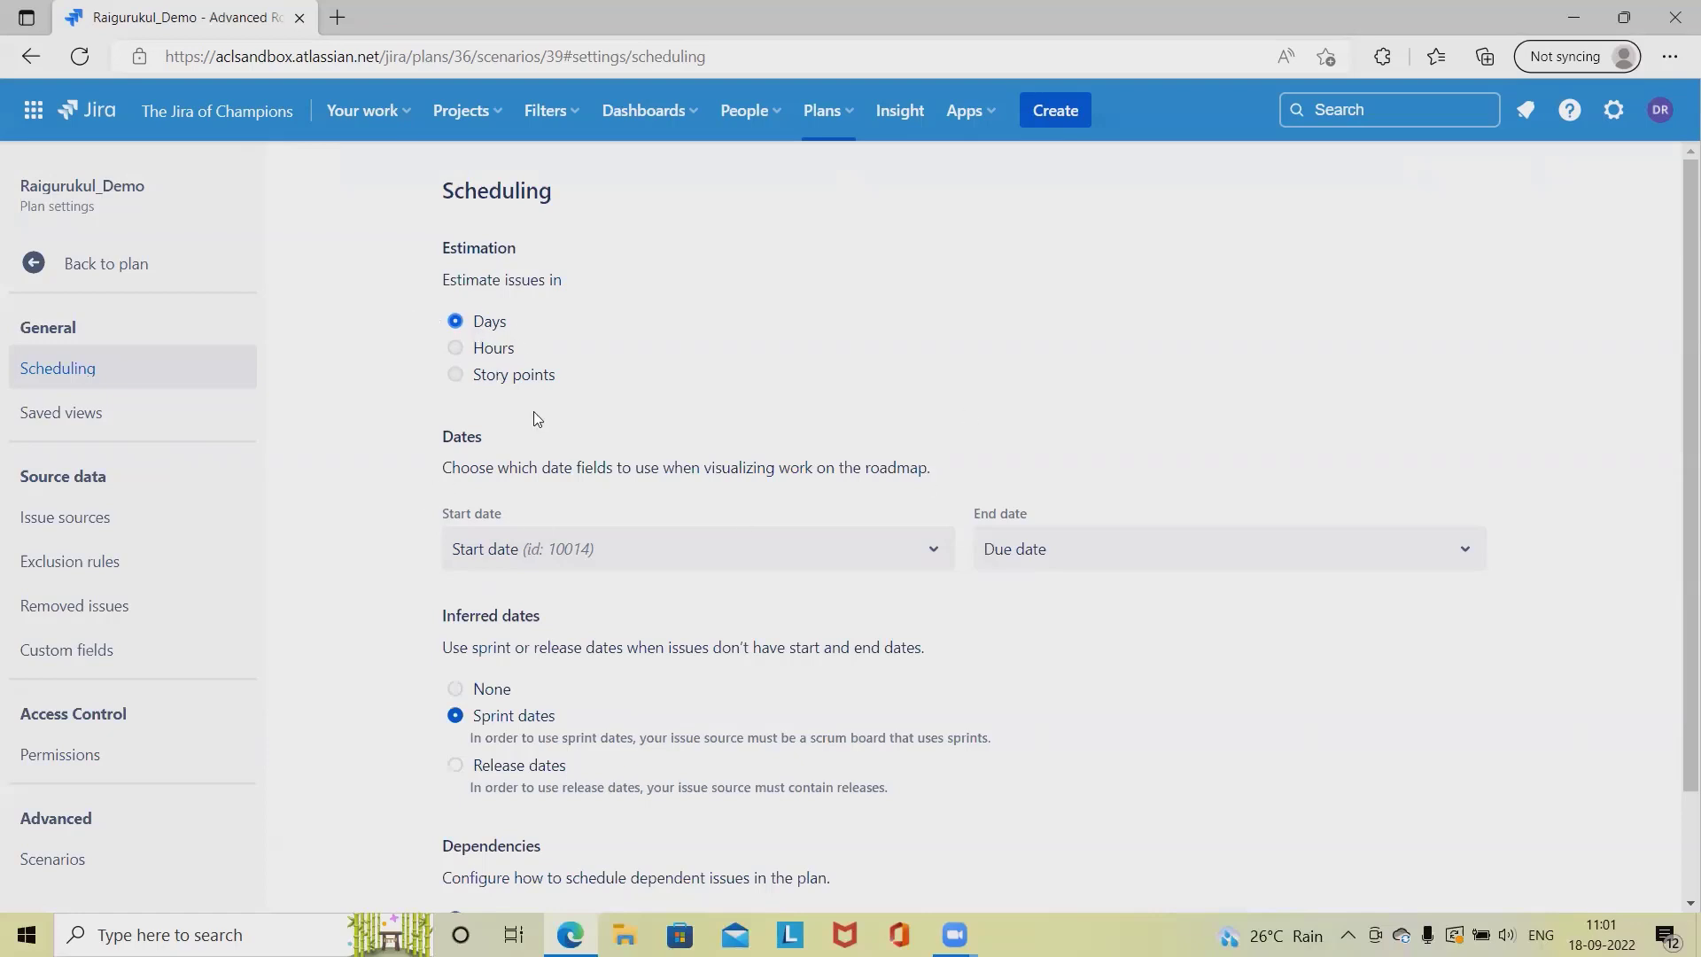
left_click(456, 376)
left_click(456, 325)
left_click(896, 551)
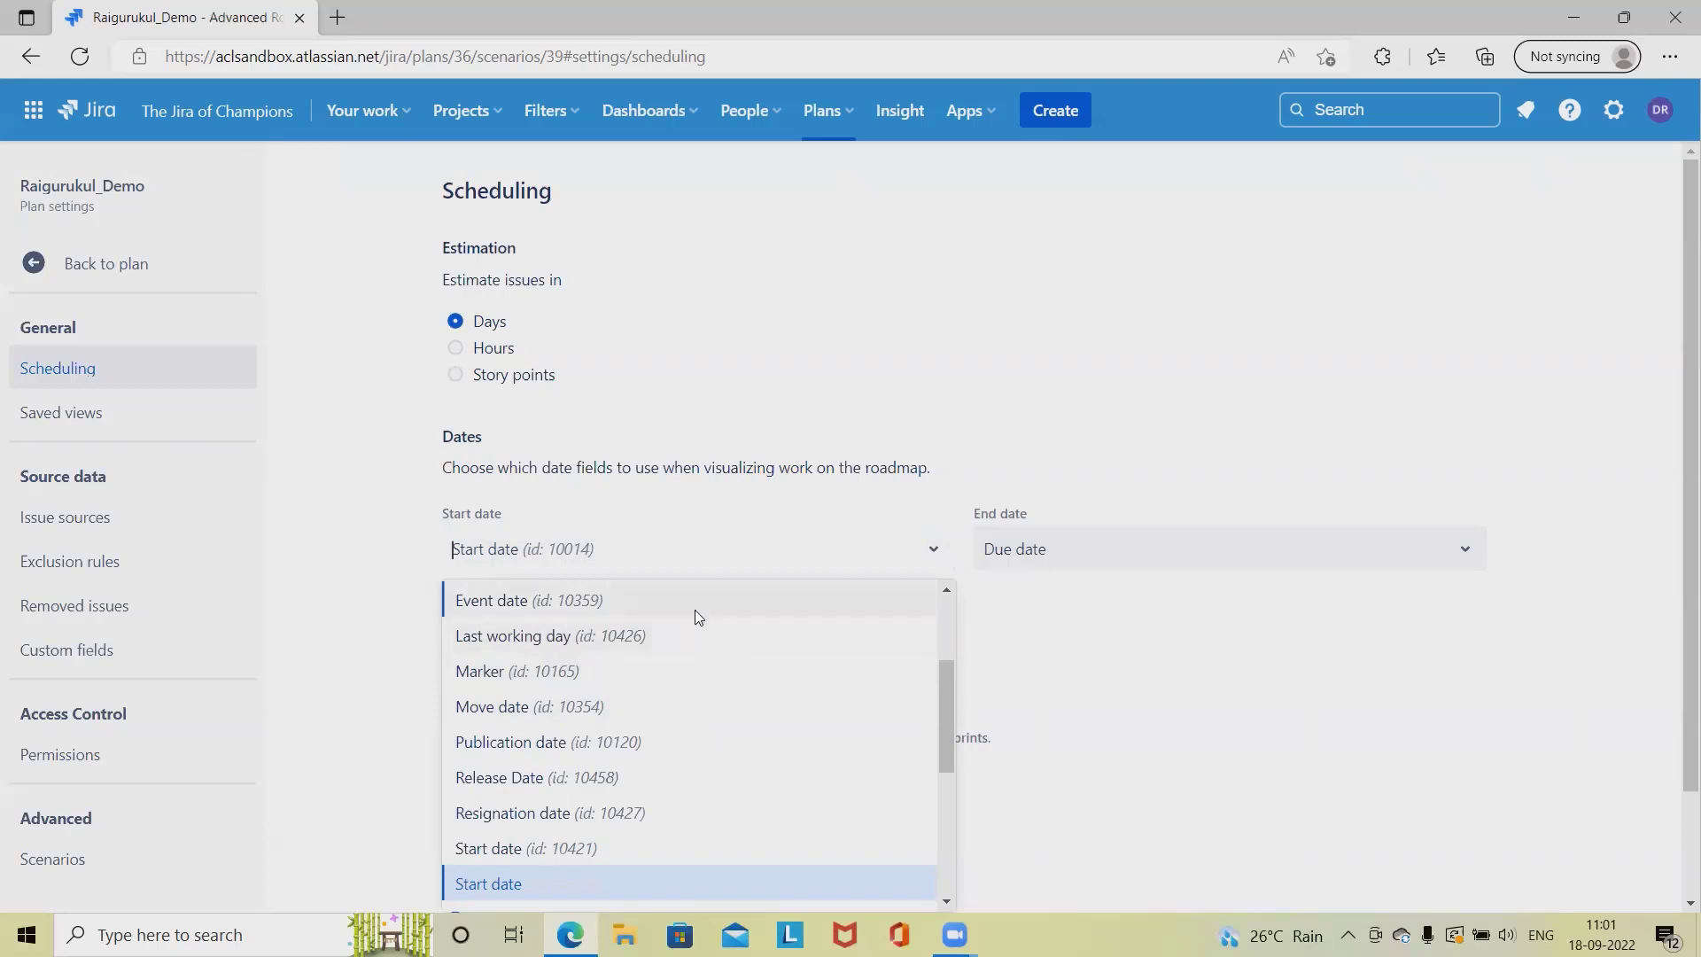
Step: Browse the Start date and End date field options, keeping Start date and Due date
scroll(649, 778, "down", 1)
scroll(655, 787, "down", 3)
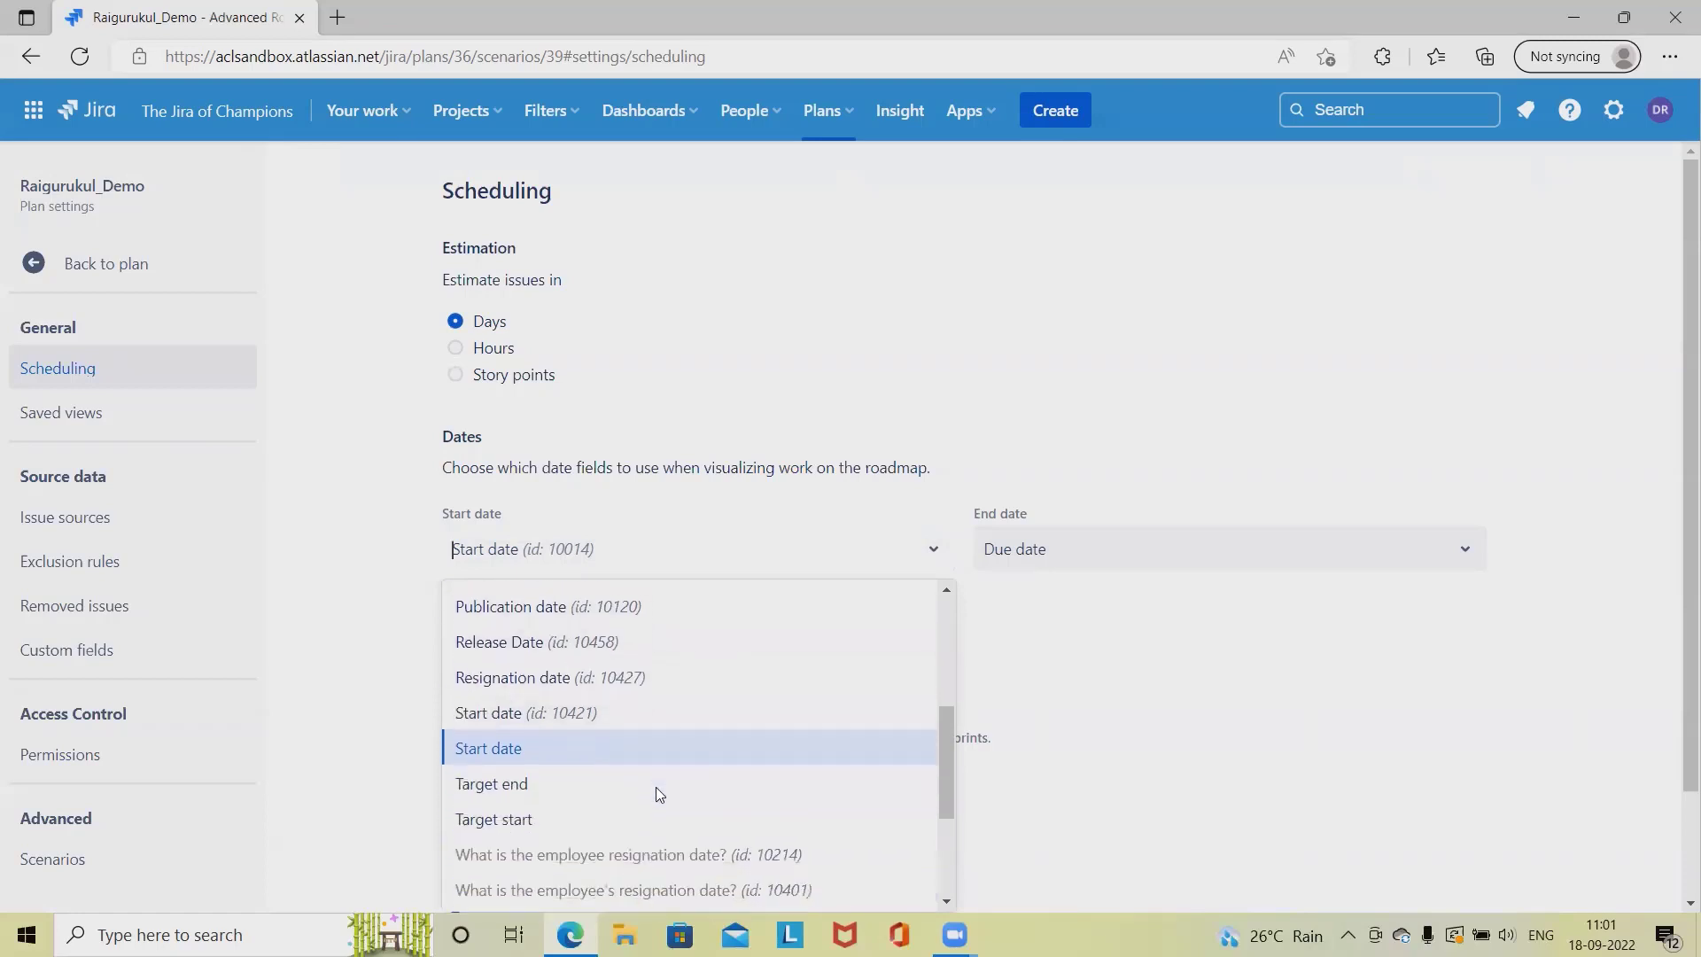
scroll(656, 779, "up", 2)
scroll(662, 758, "up", 4)
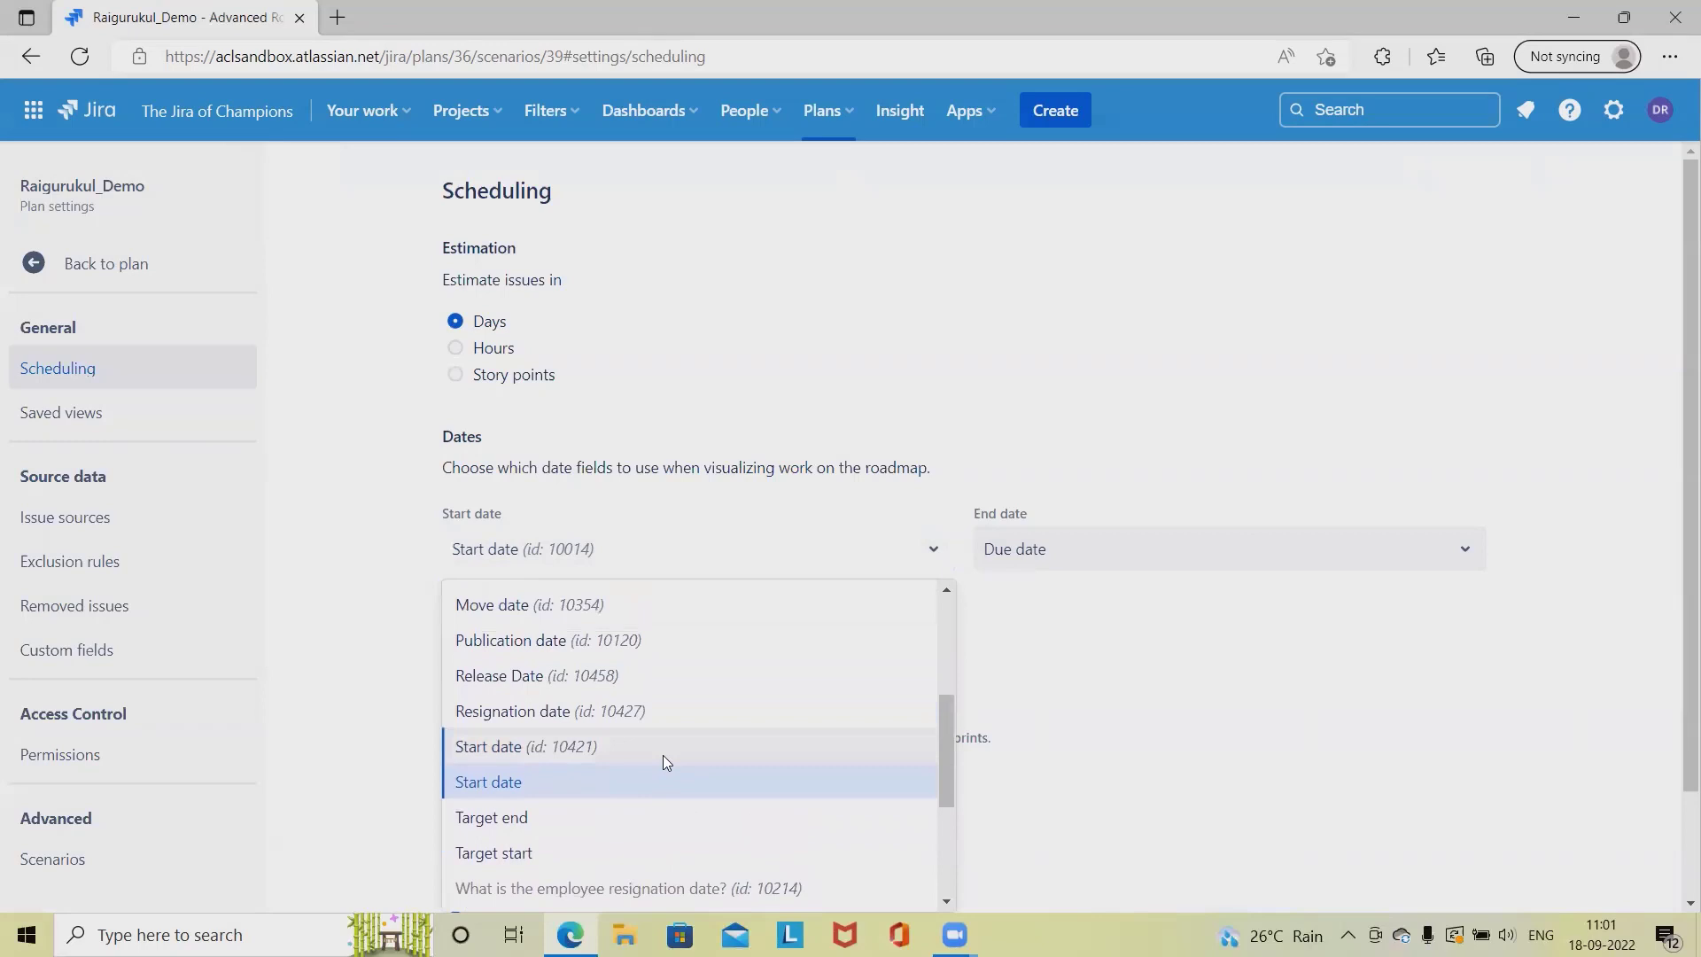
scroll(569, 693, "down", 1)
scroll(564, 689, "down", 1)
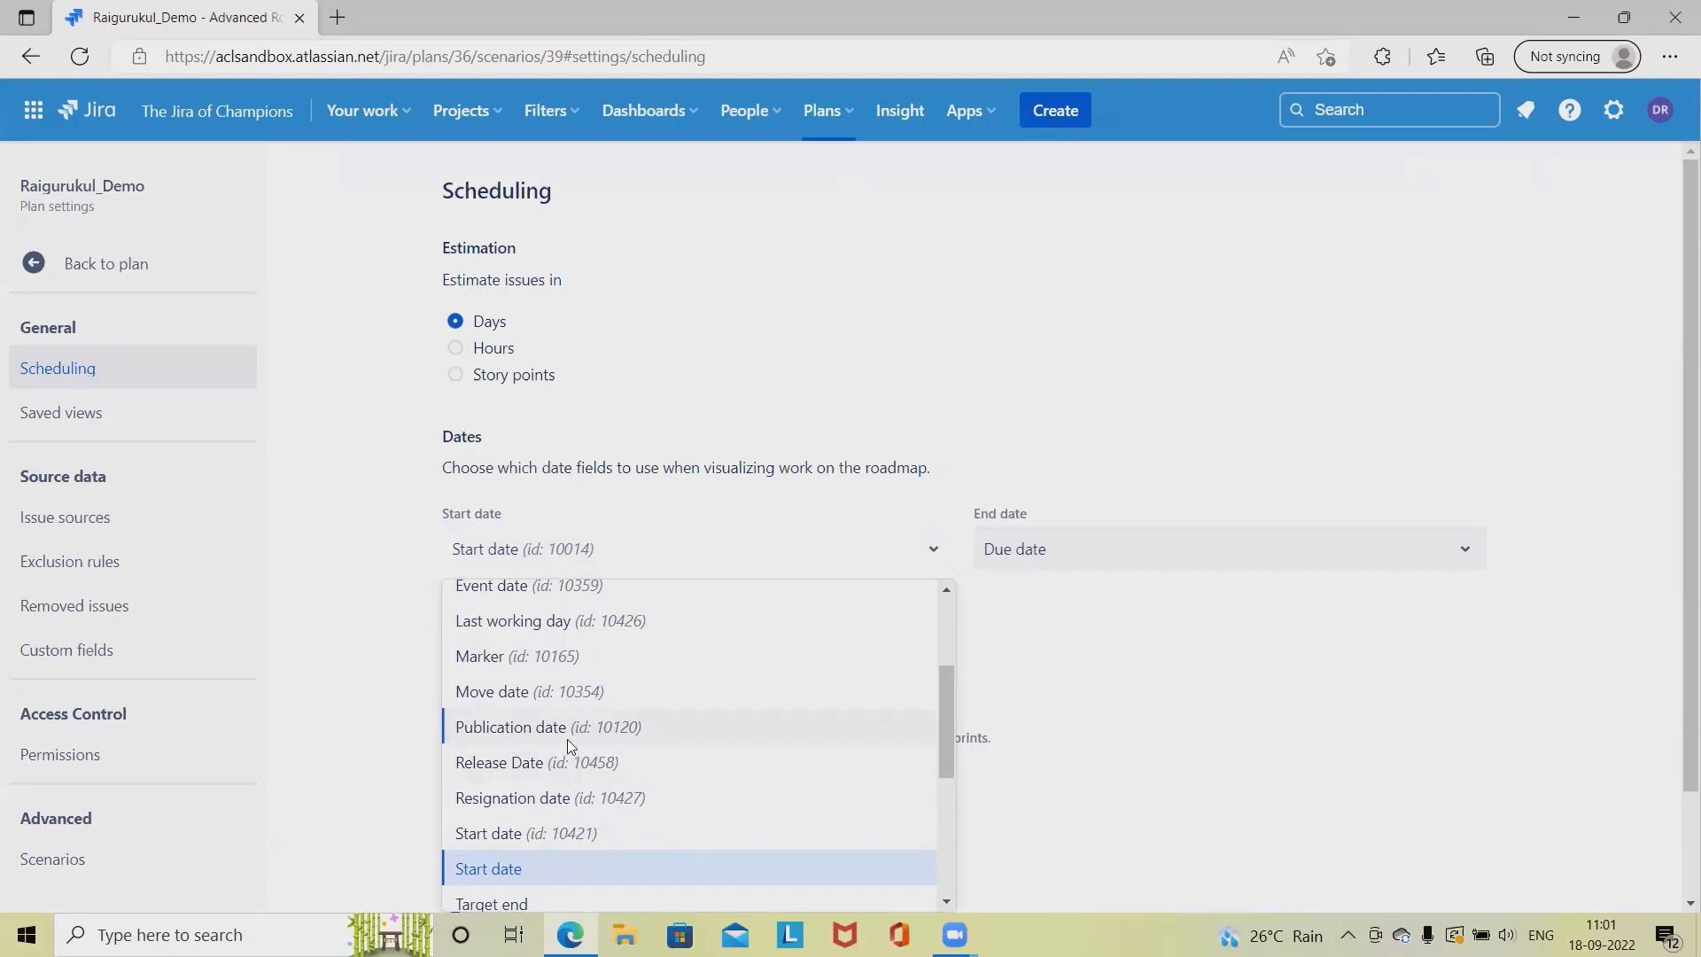
scroll(564, 743, "up", 2)
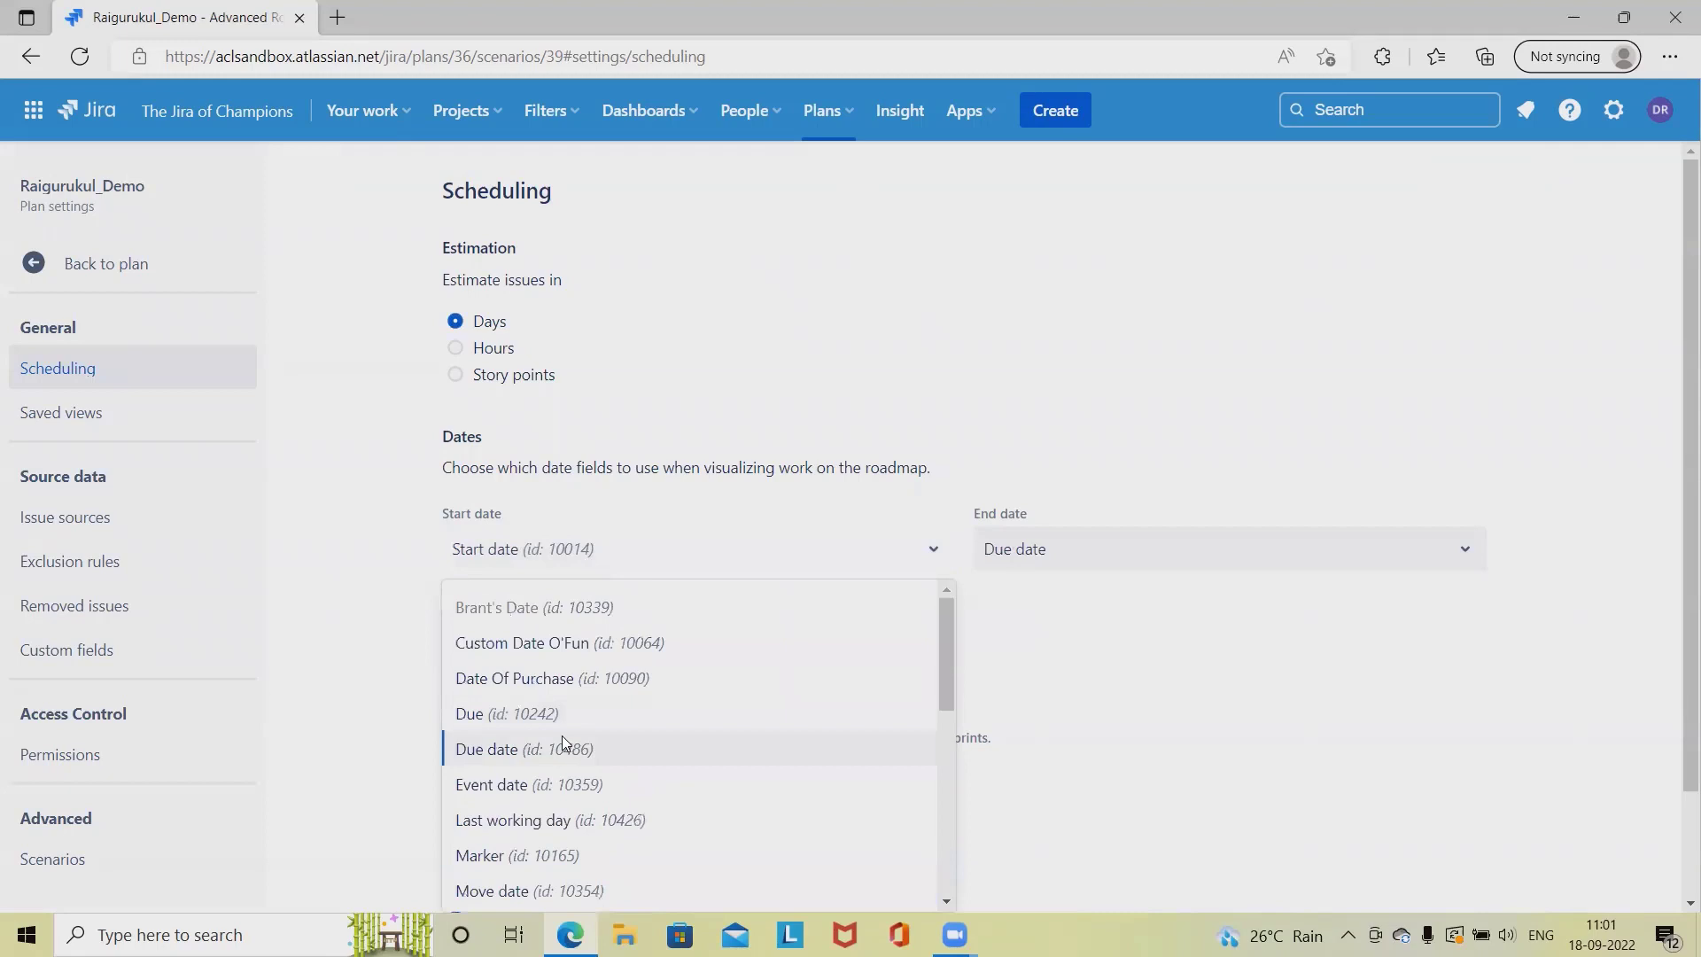
scroll(562, 700, "down", 5)
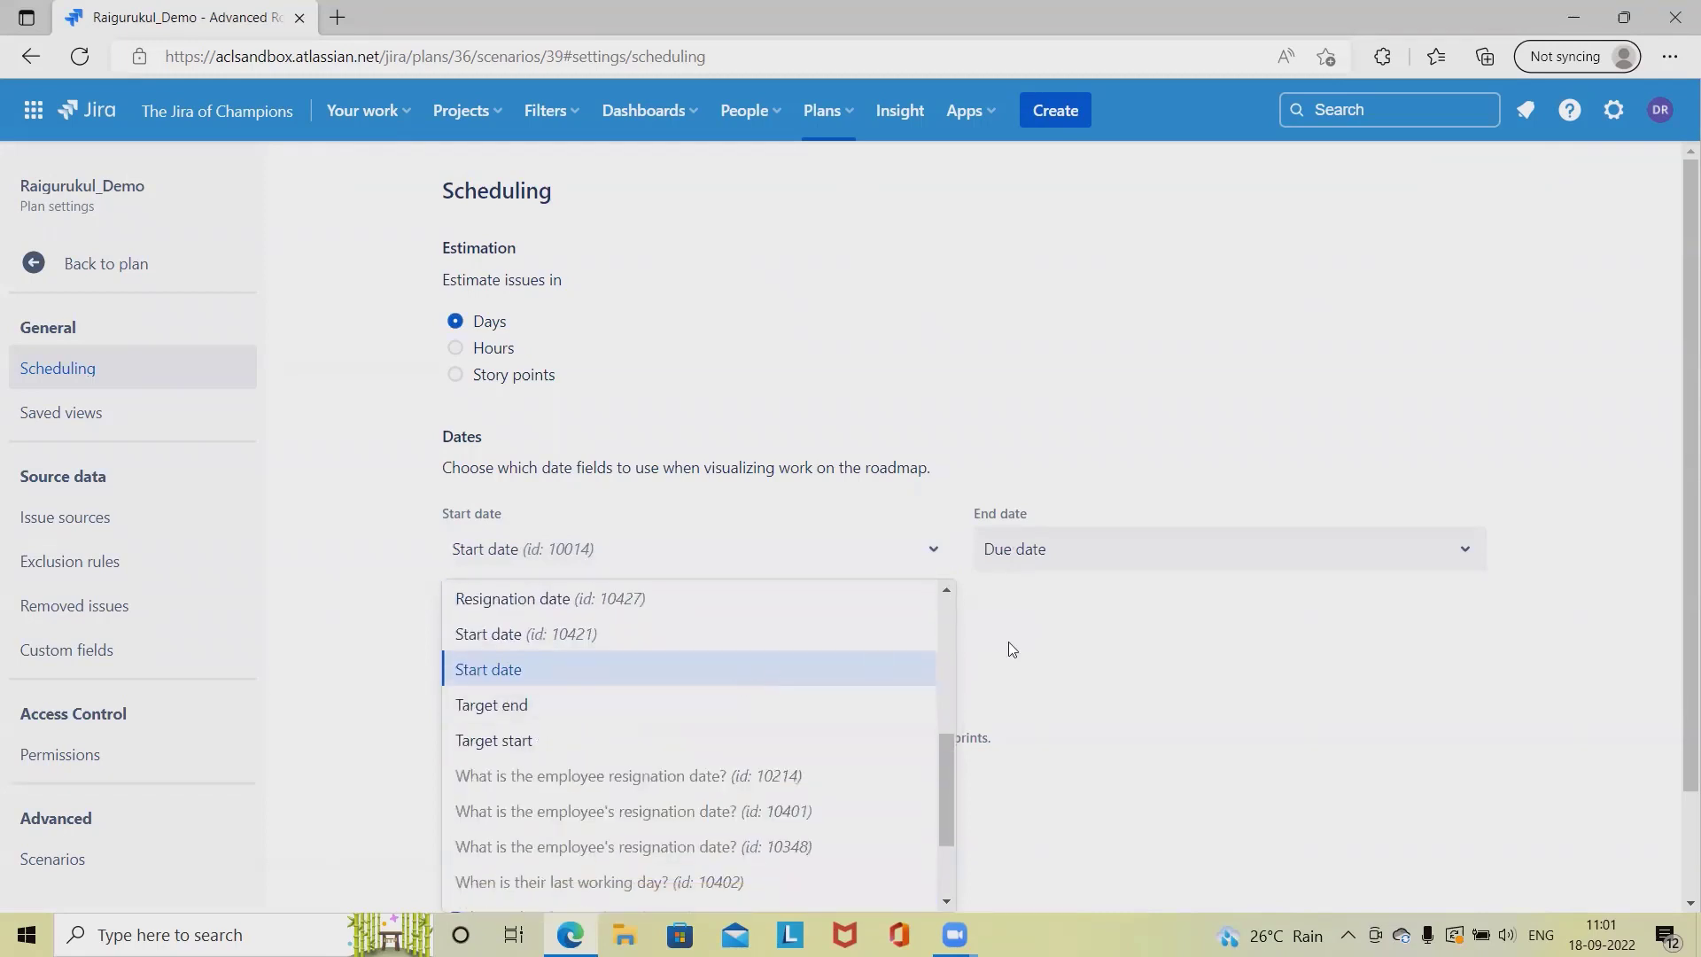
left_click(1169, 666)
left_click(1436, 567)
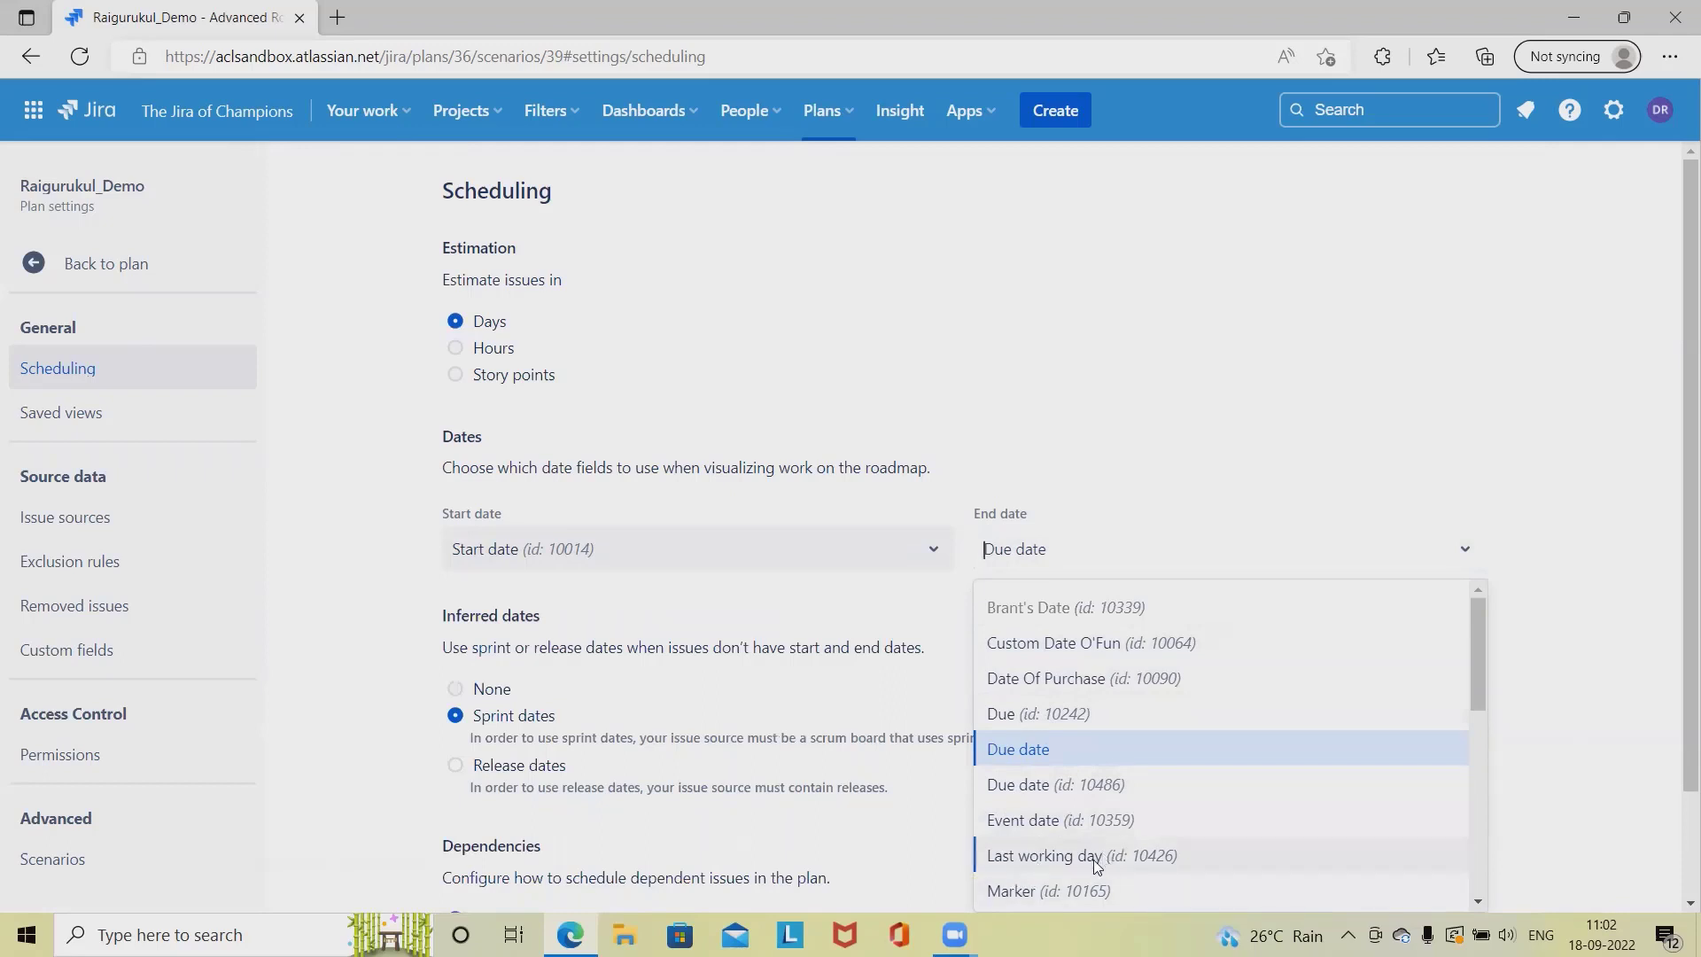
left_click(1033, 749)
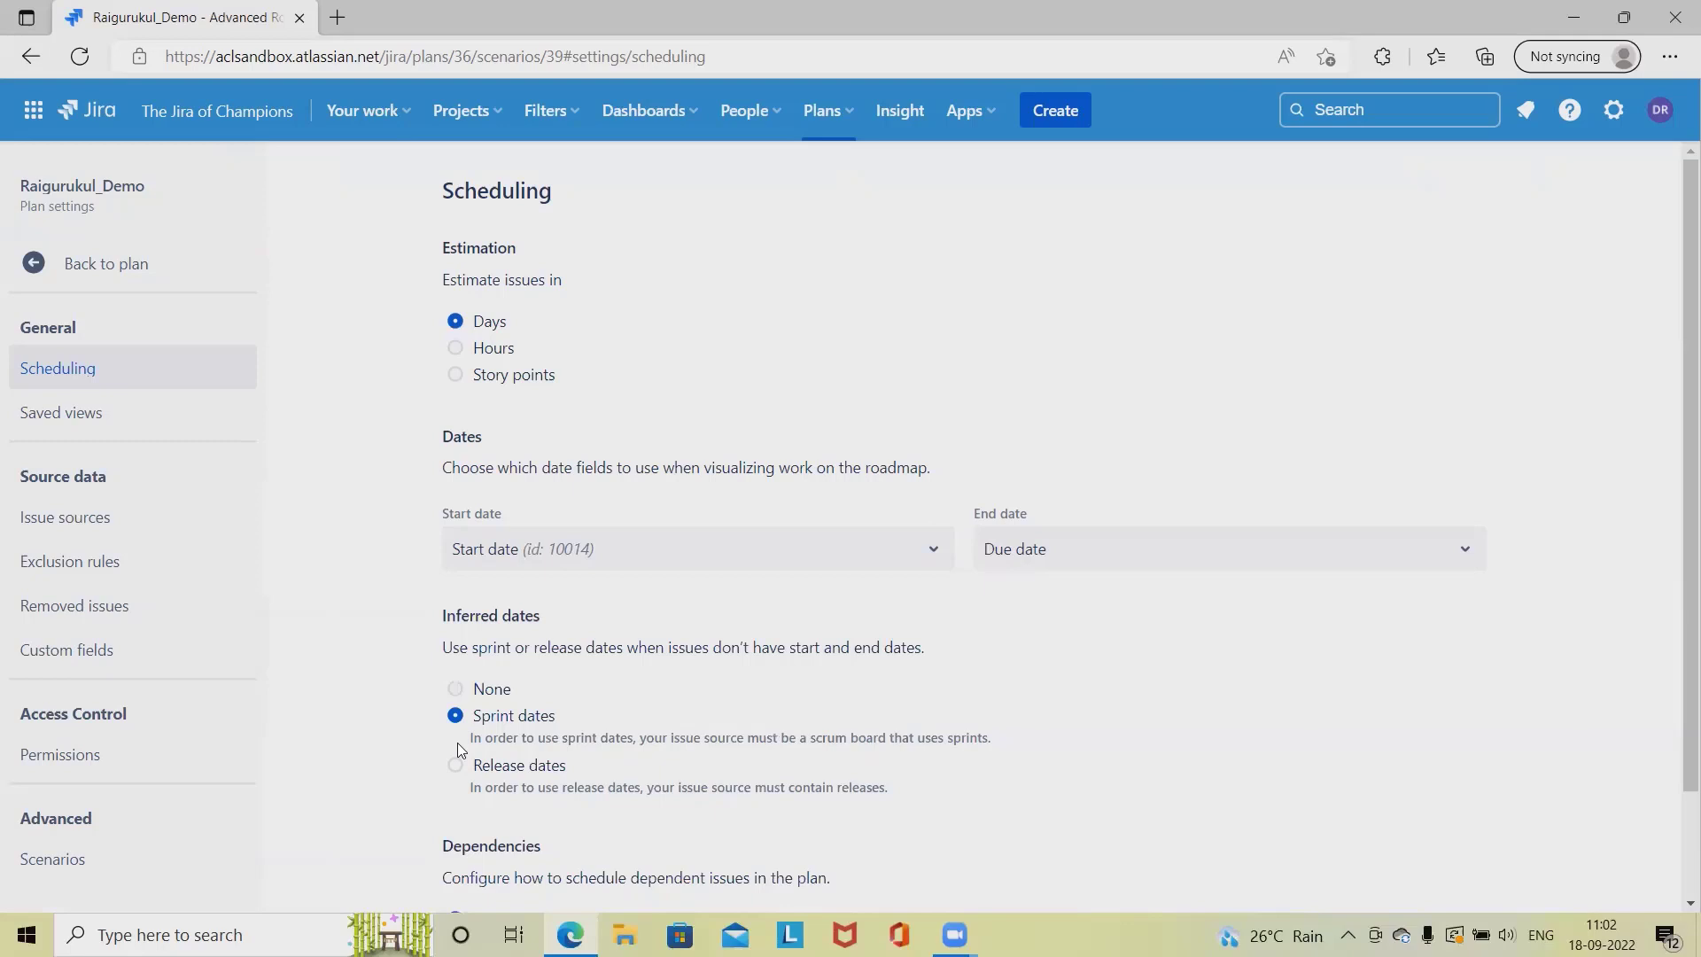
Step: Set dependency scheduling to Concurrent and return to the Raigurukul_Demo timeline
scroll(458, 742, "down", 2)
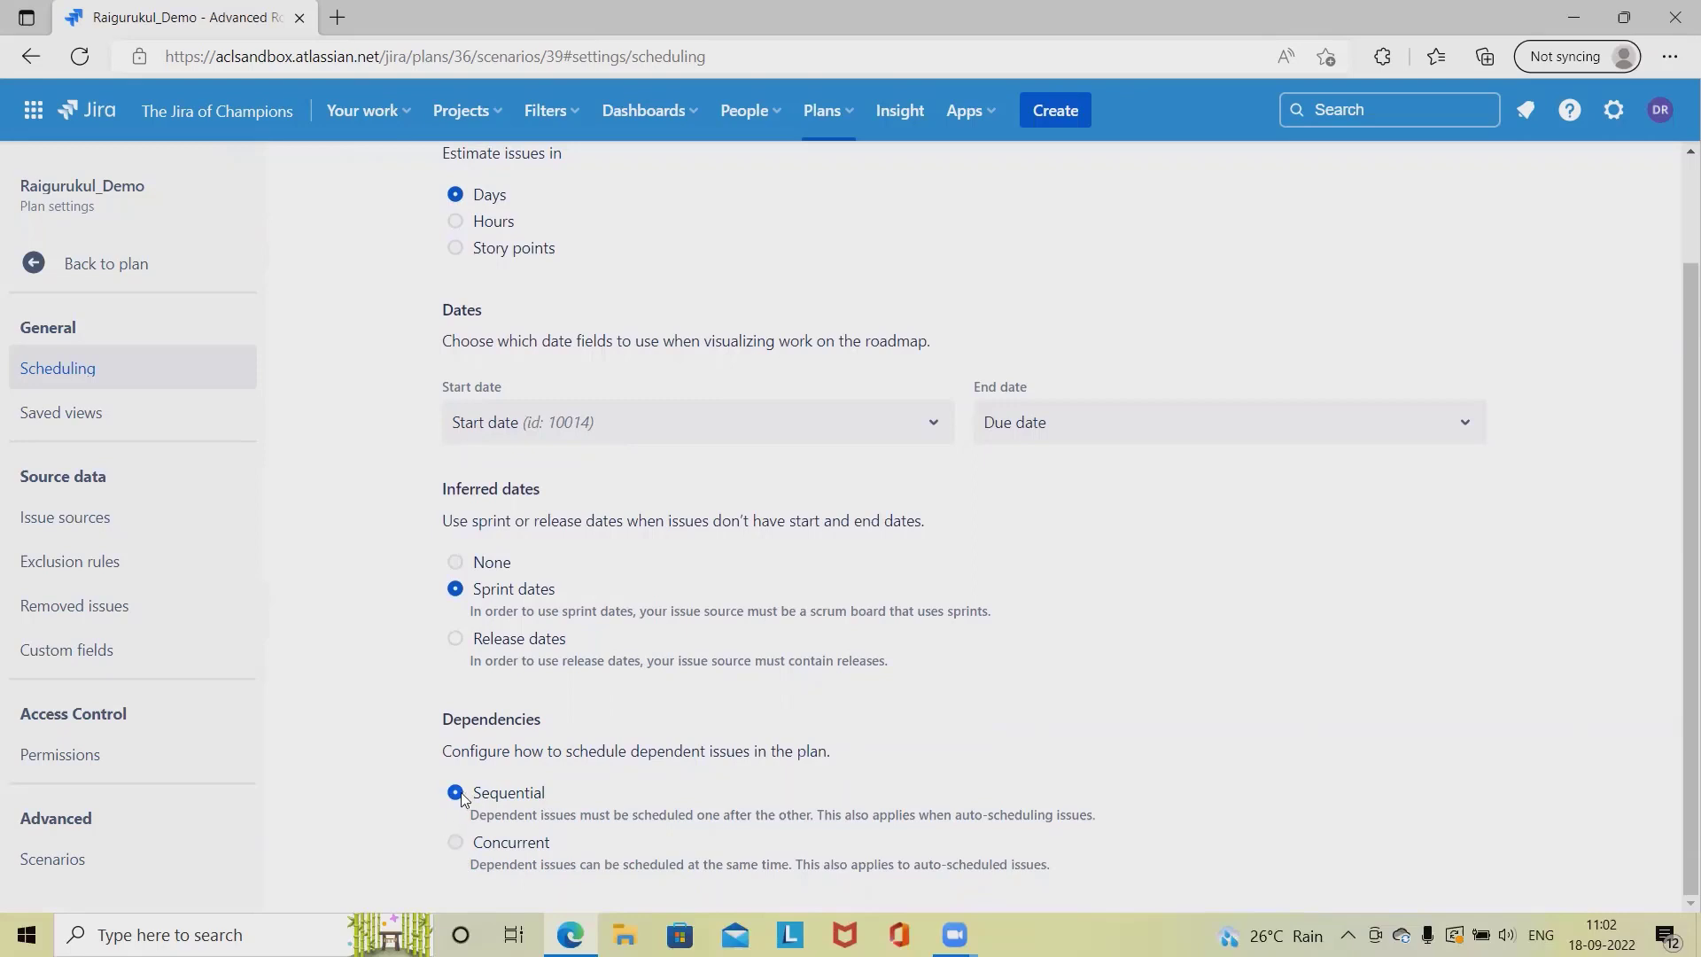
left_click(457, 844)
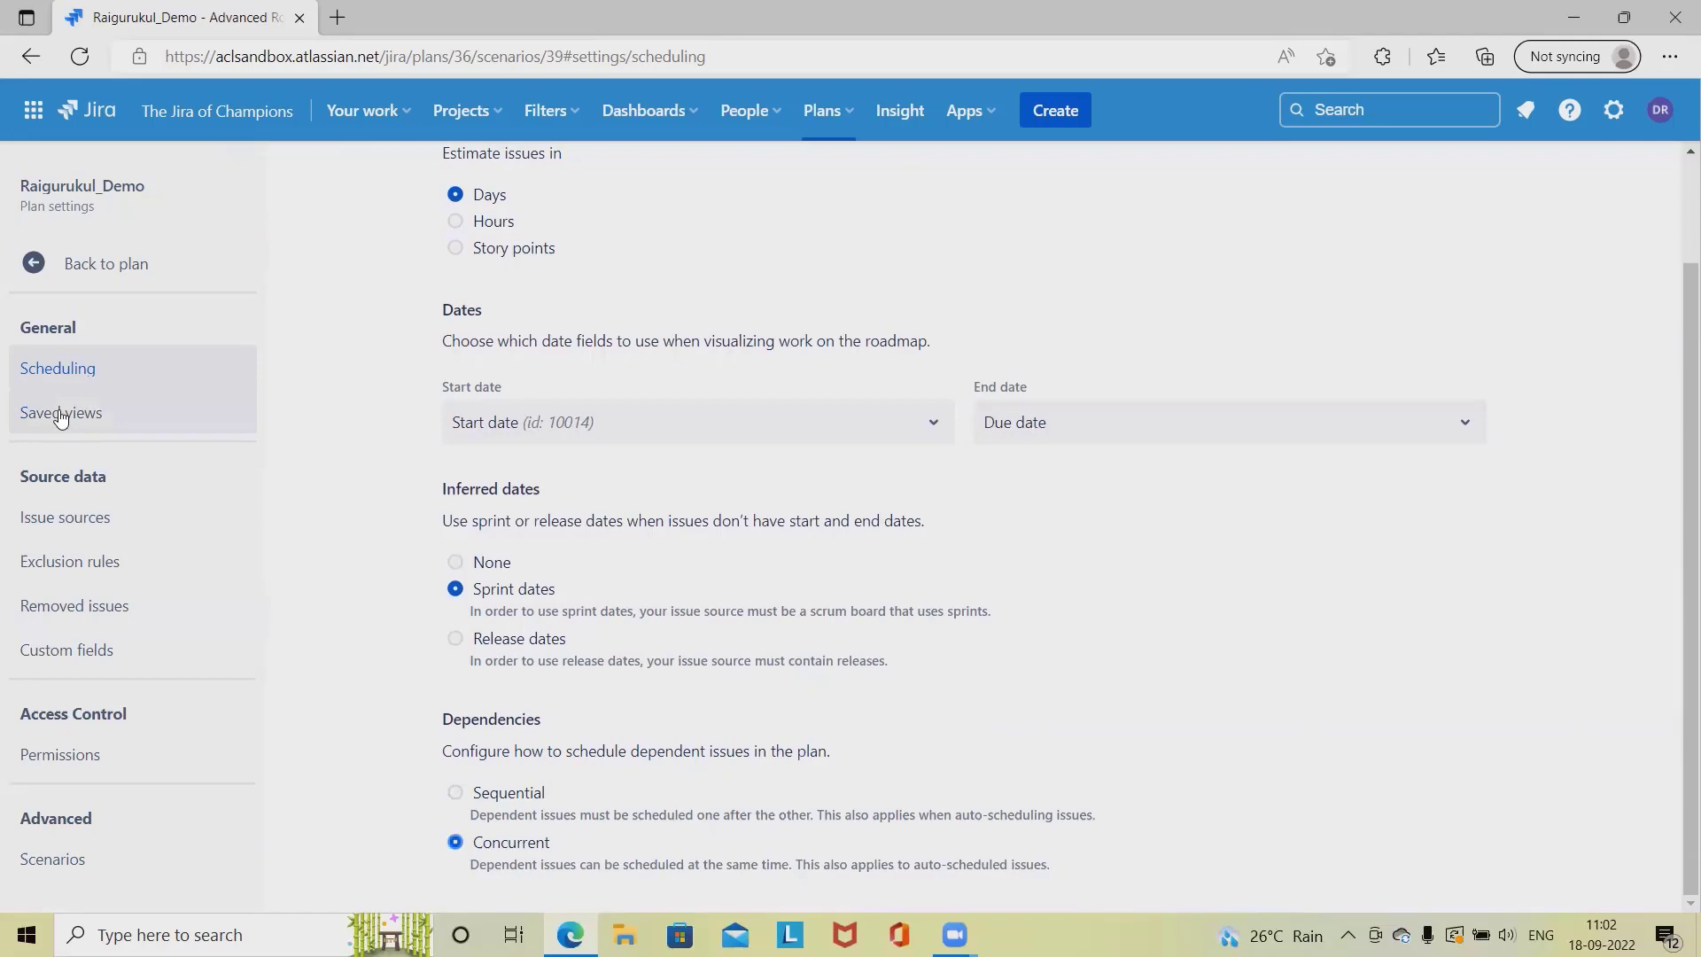
left_click(106, 263)
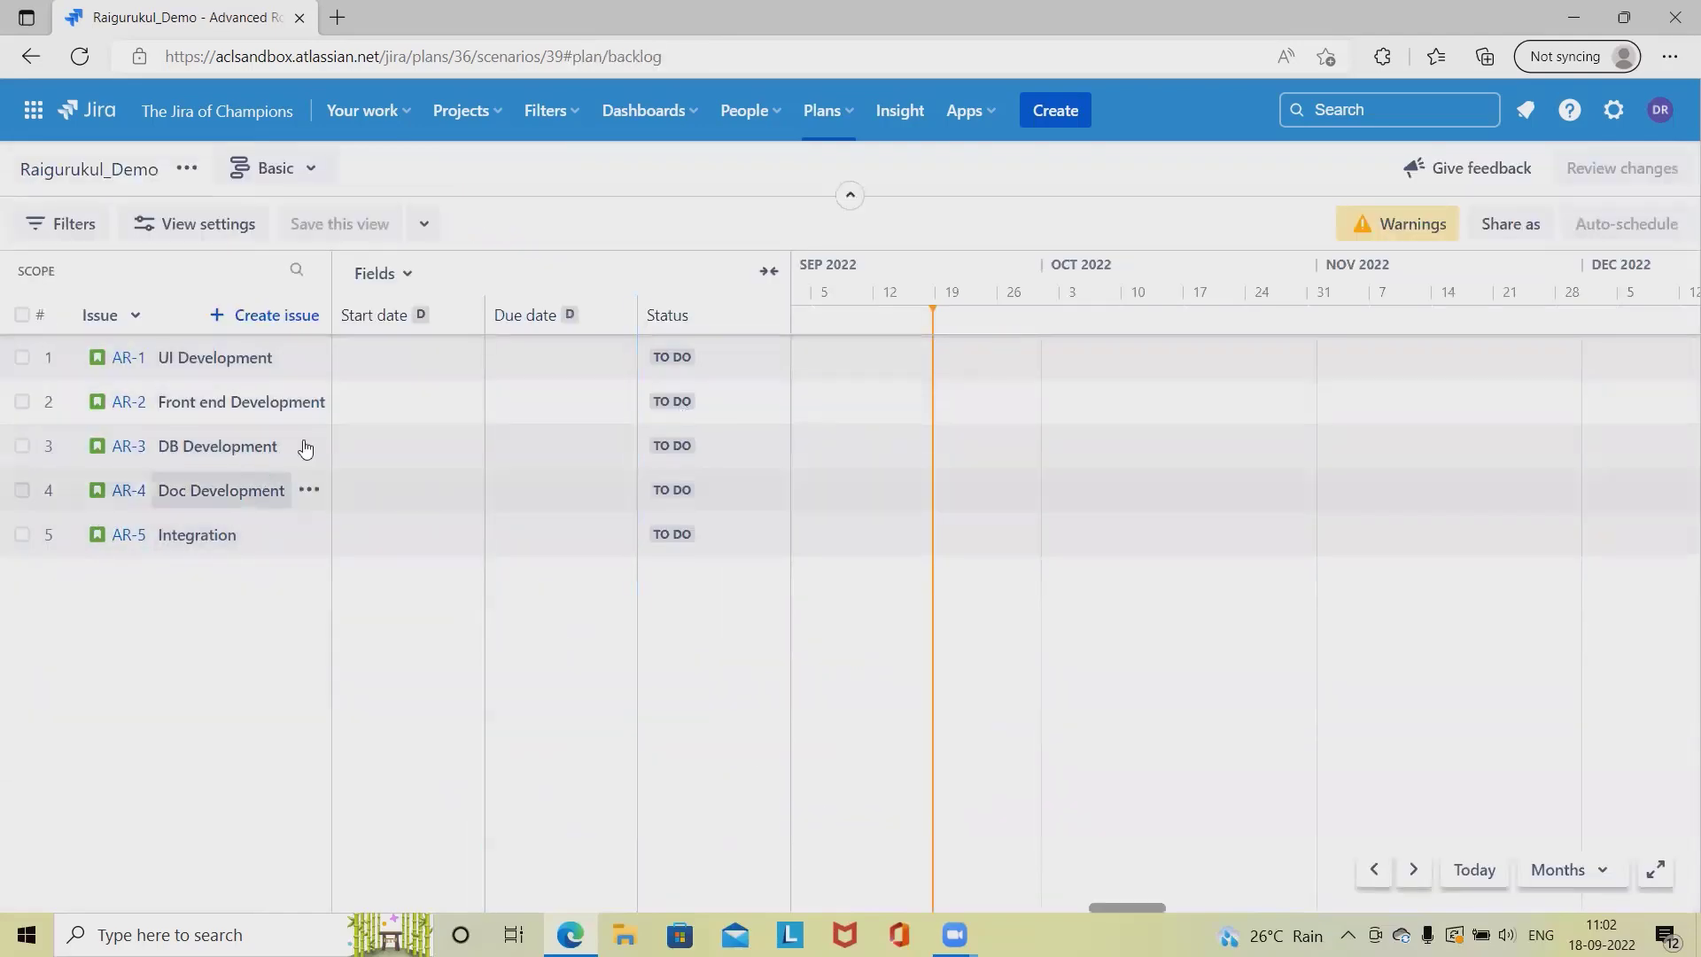
Step: Schedule AR-1 to run from 18 to 30 September 2022
left_click(403, 358)
left_click(376, 611)
left_click(587, 355)
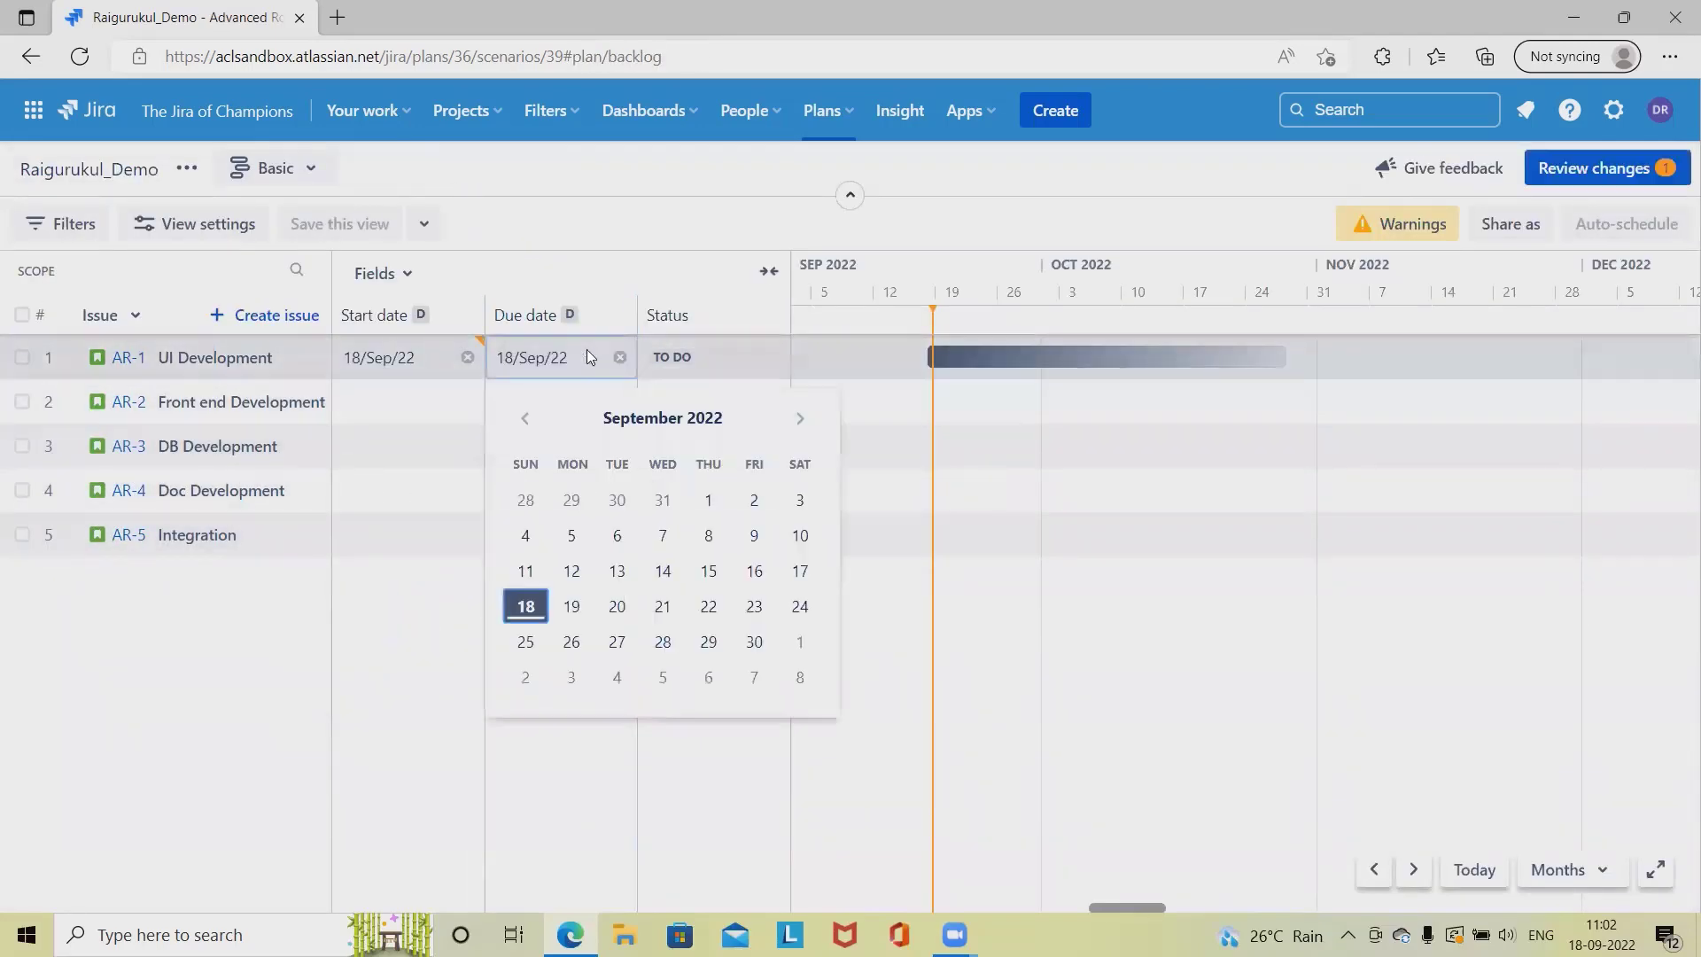
left_click(612, 677)
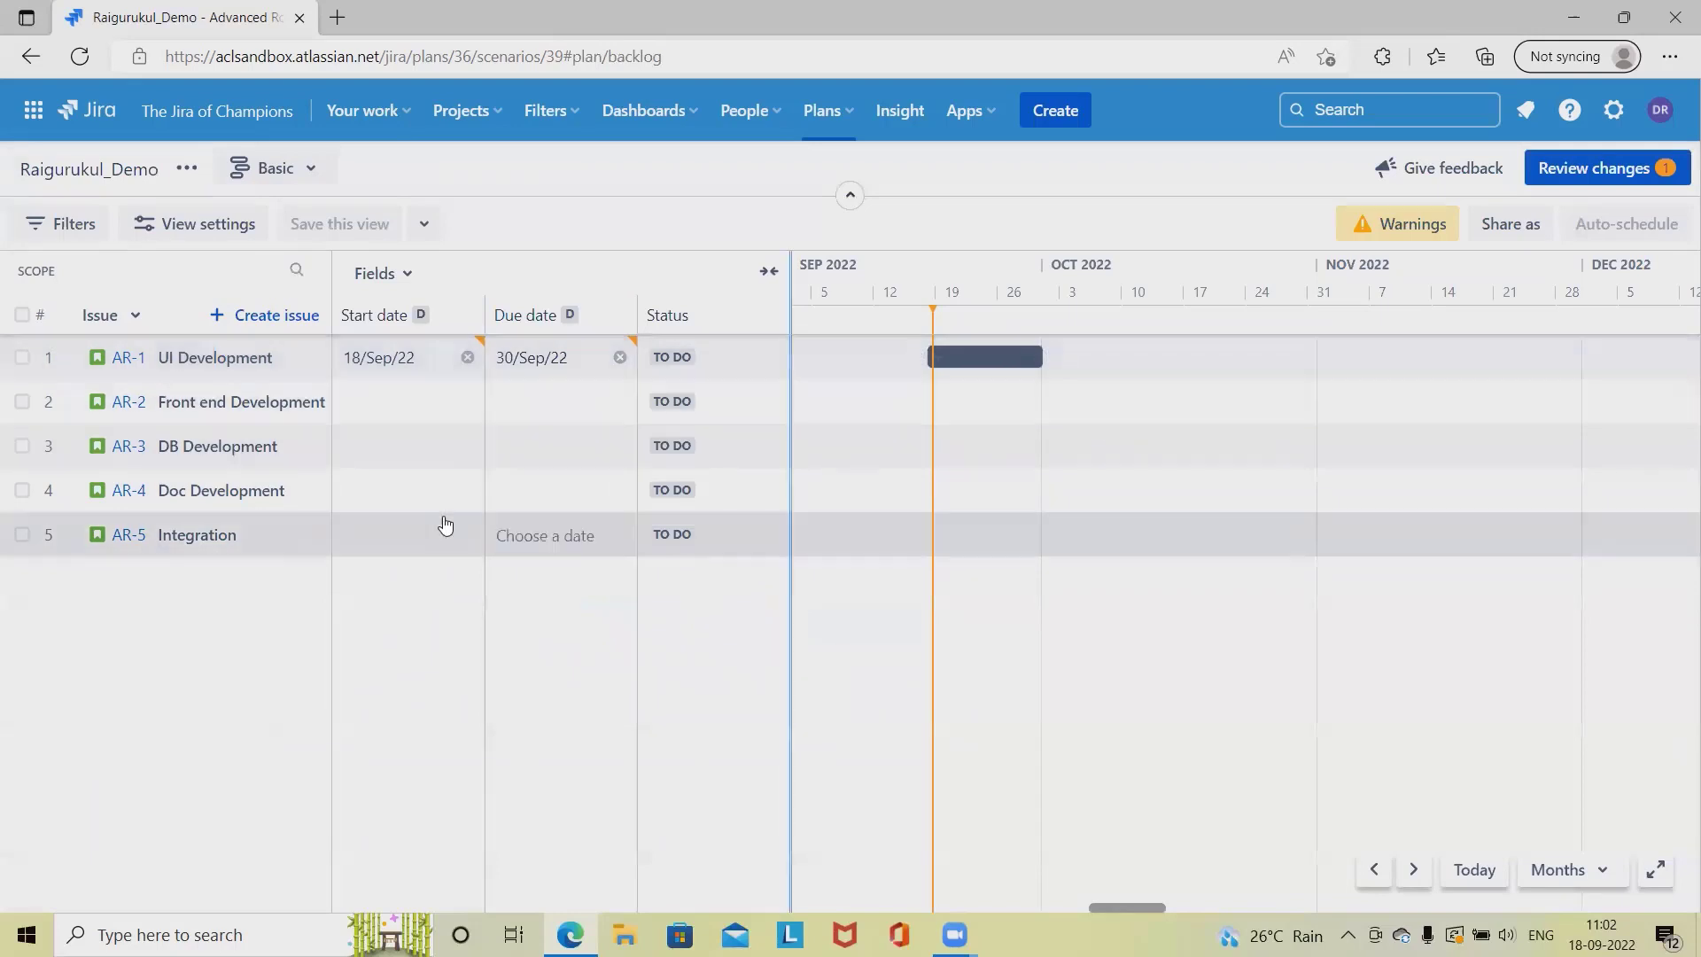
Step: Schedule AR-2 for 18 Sep–5 Oct 2022 and make it depend on AR-1
left_click(429, 399)
left_click(373, 650)
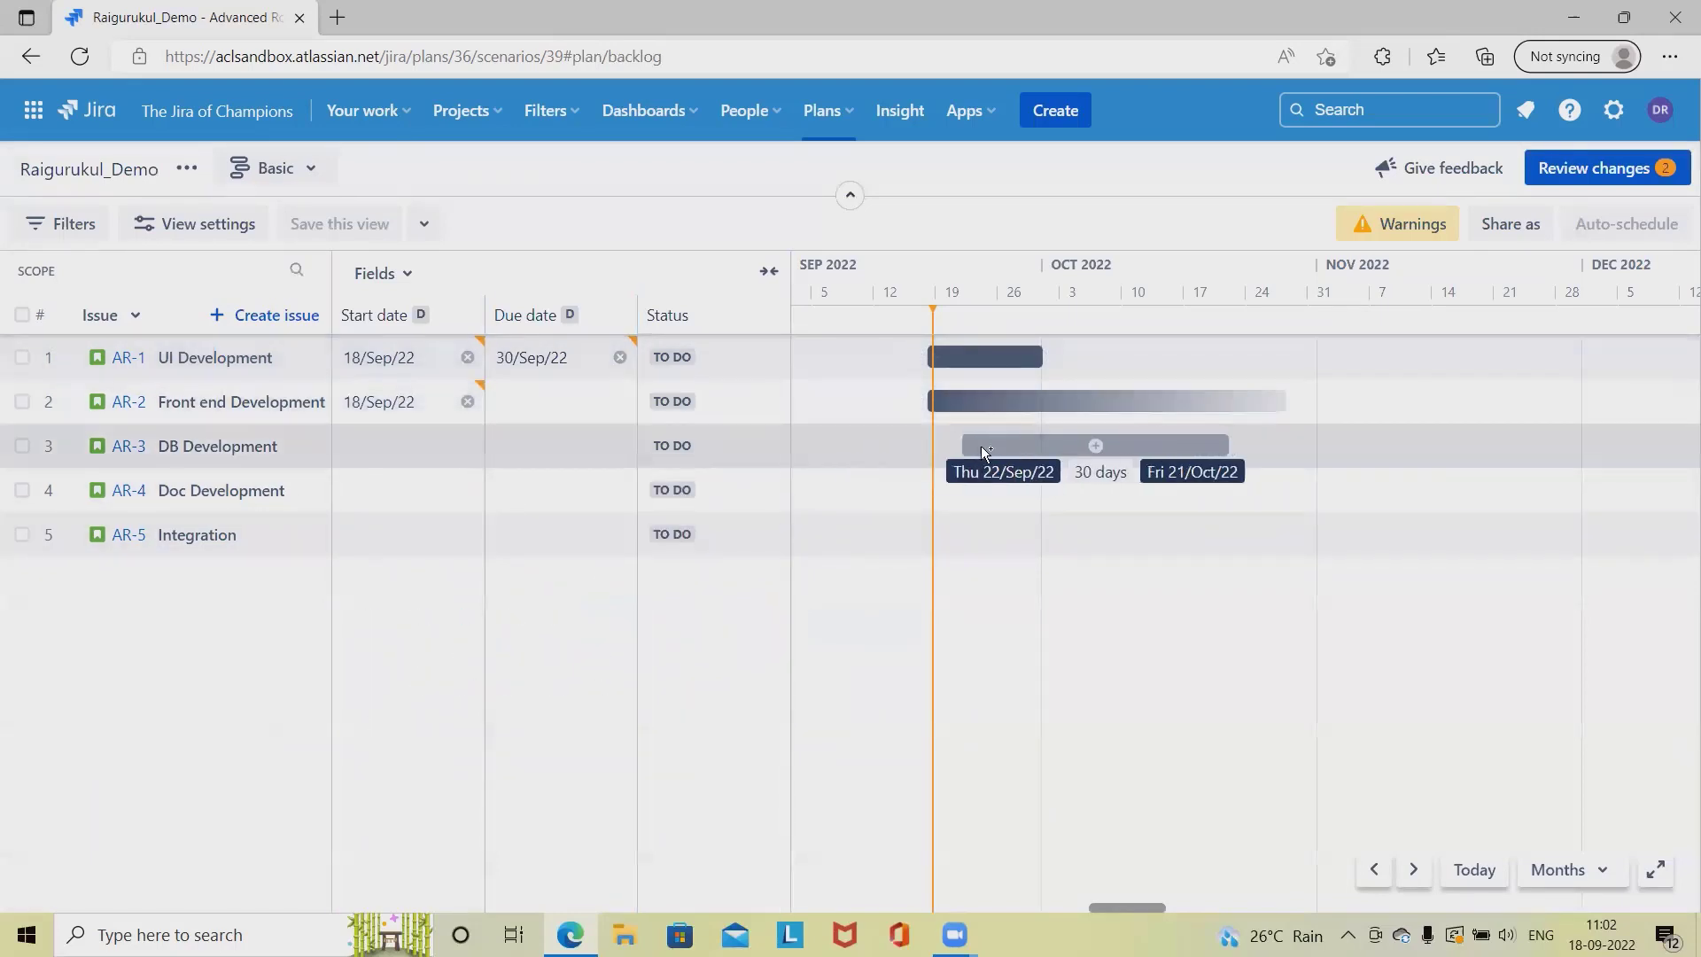
left_click(580, 395)
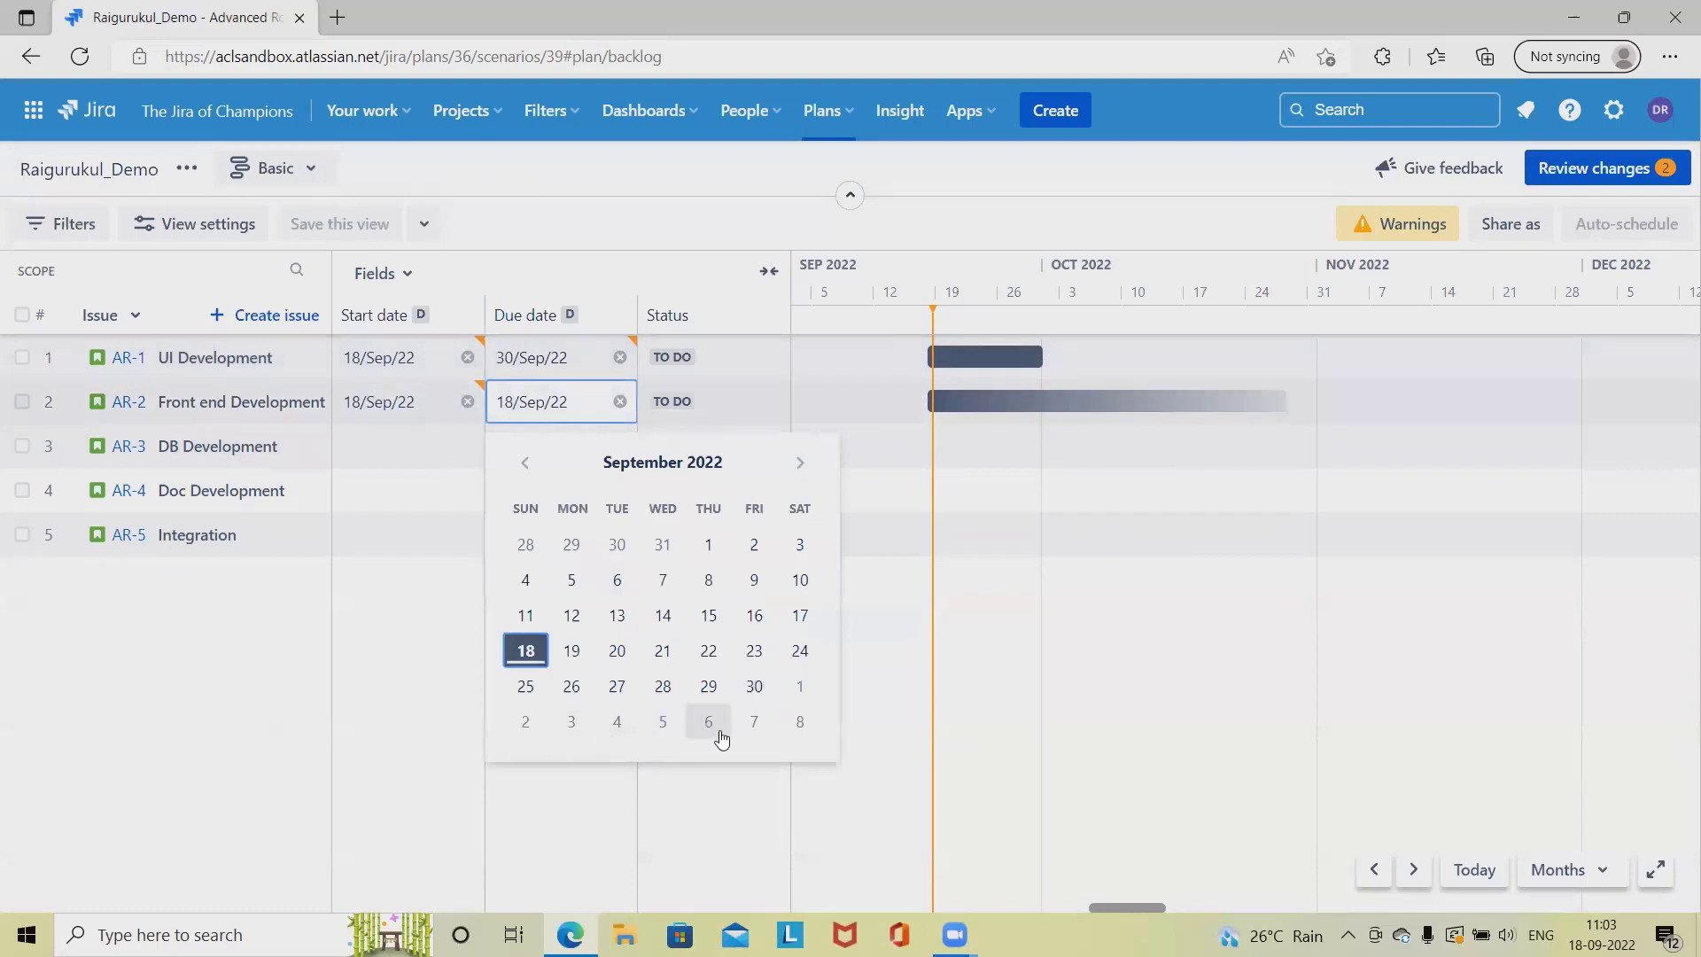
left_click(663, 721)
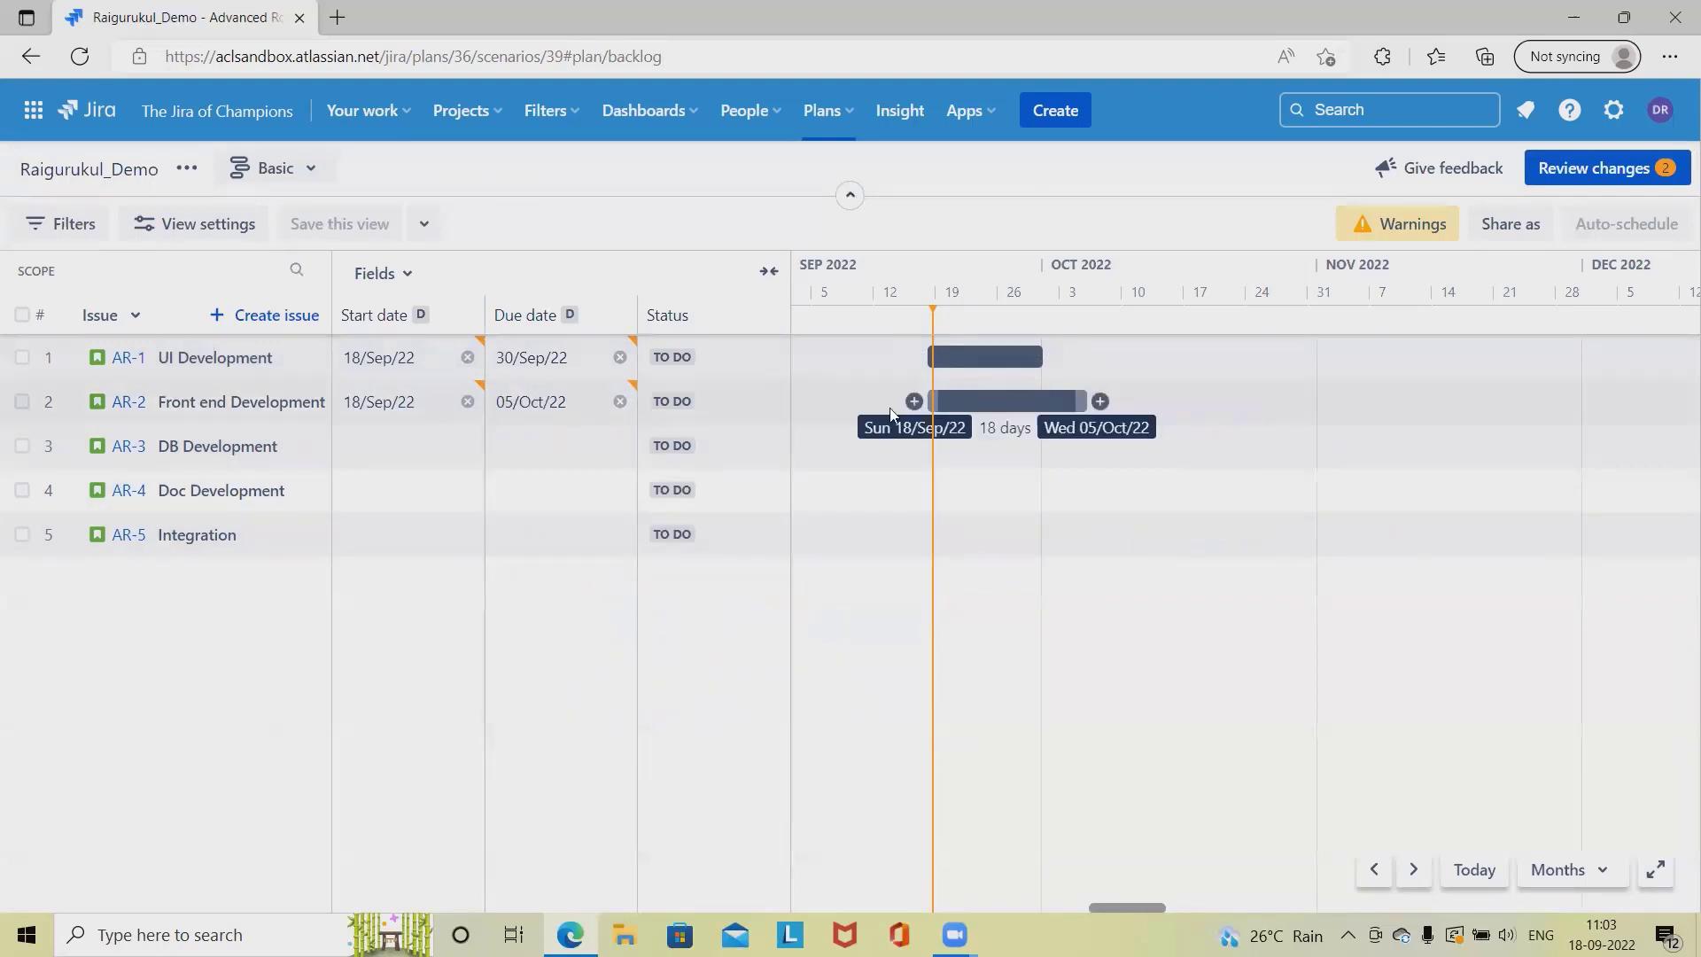
left_click_drag(914, 402, 1047, 359)
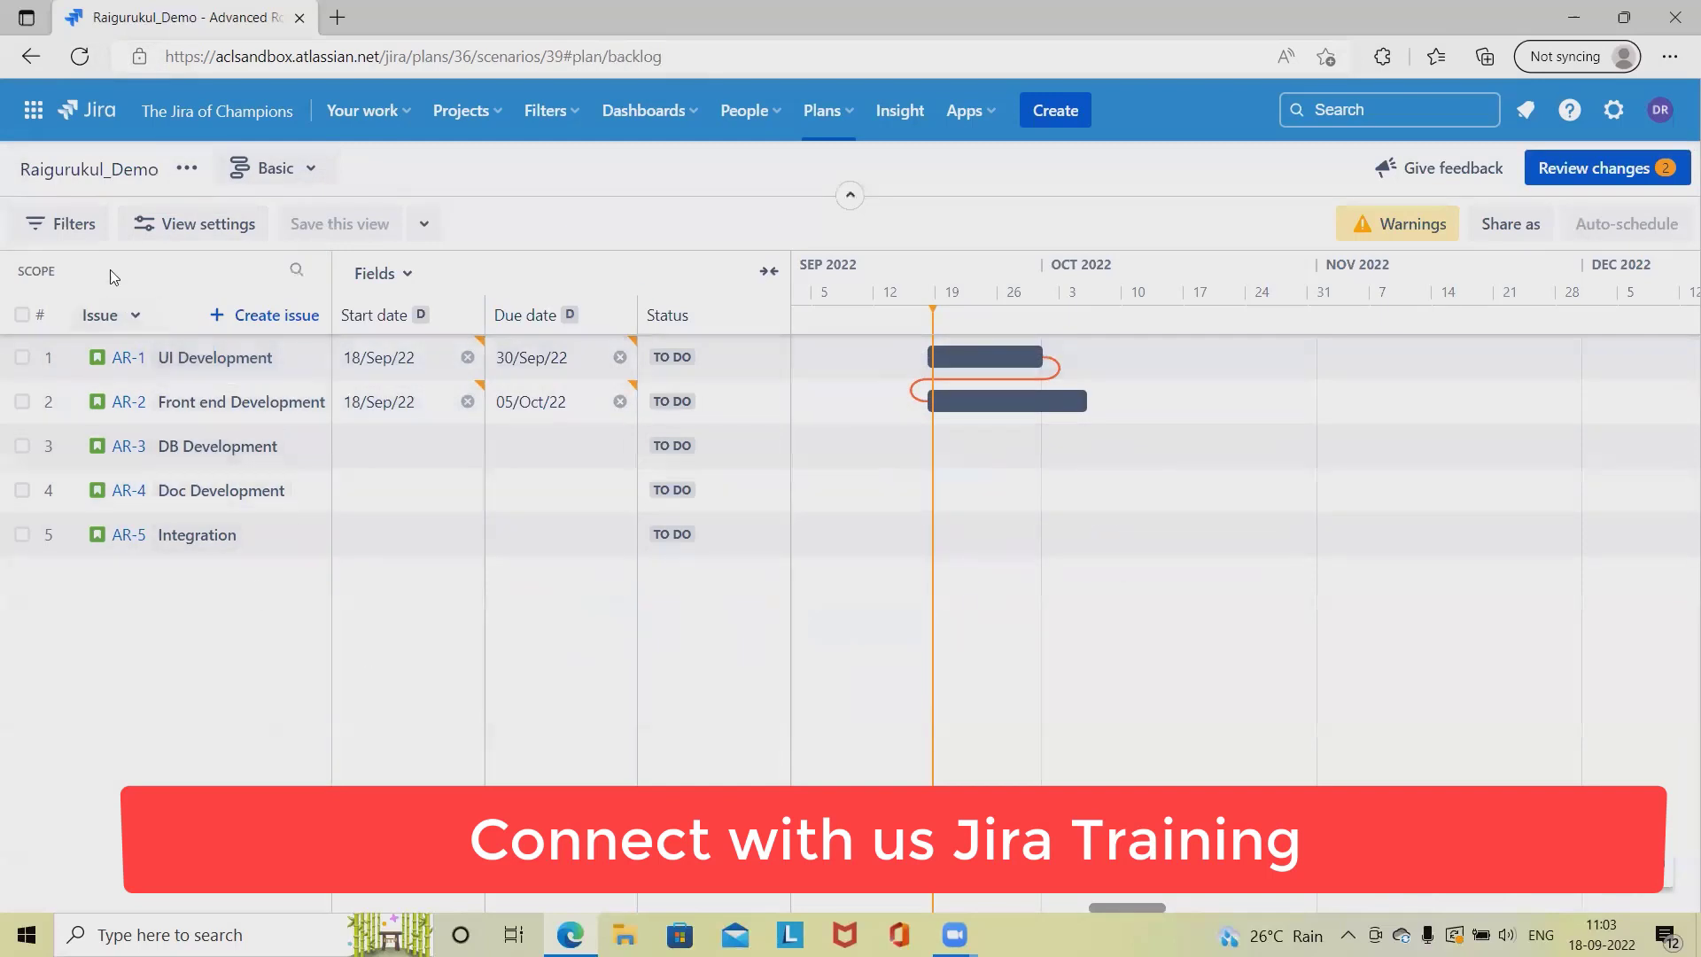
Step: Reopen the plan configuration and set Dependencies scheduling to Sequential
left_click(186, 168)
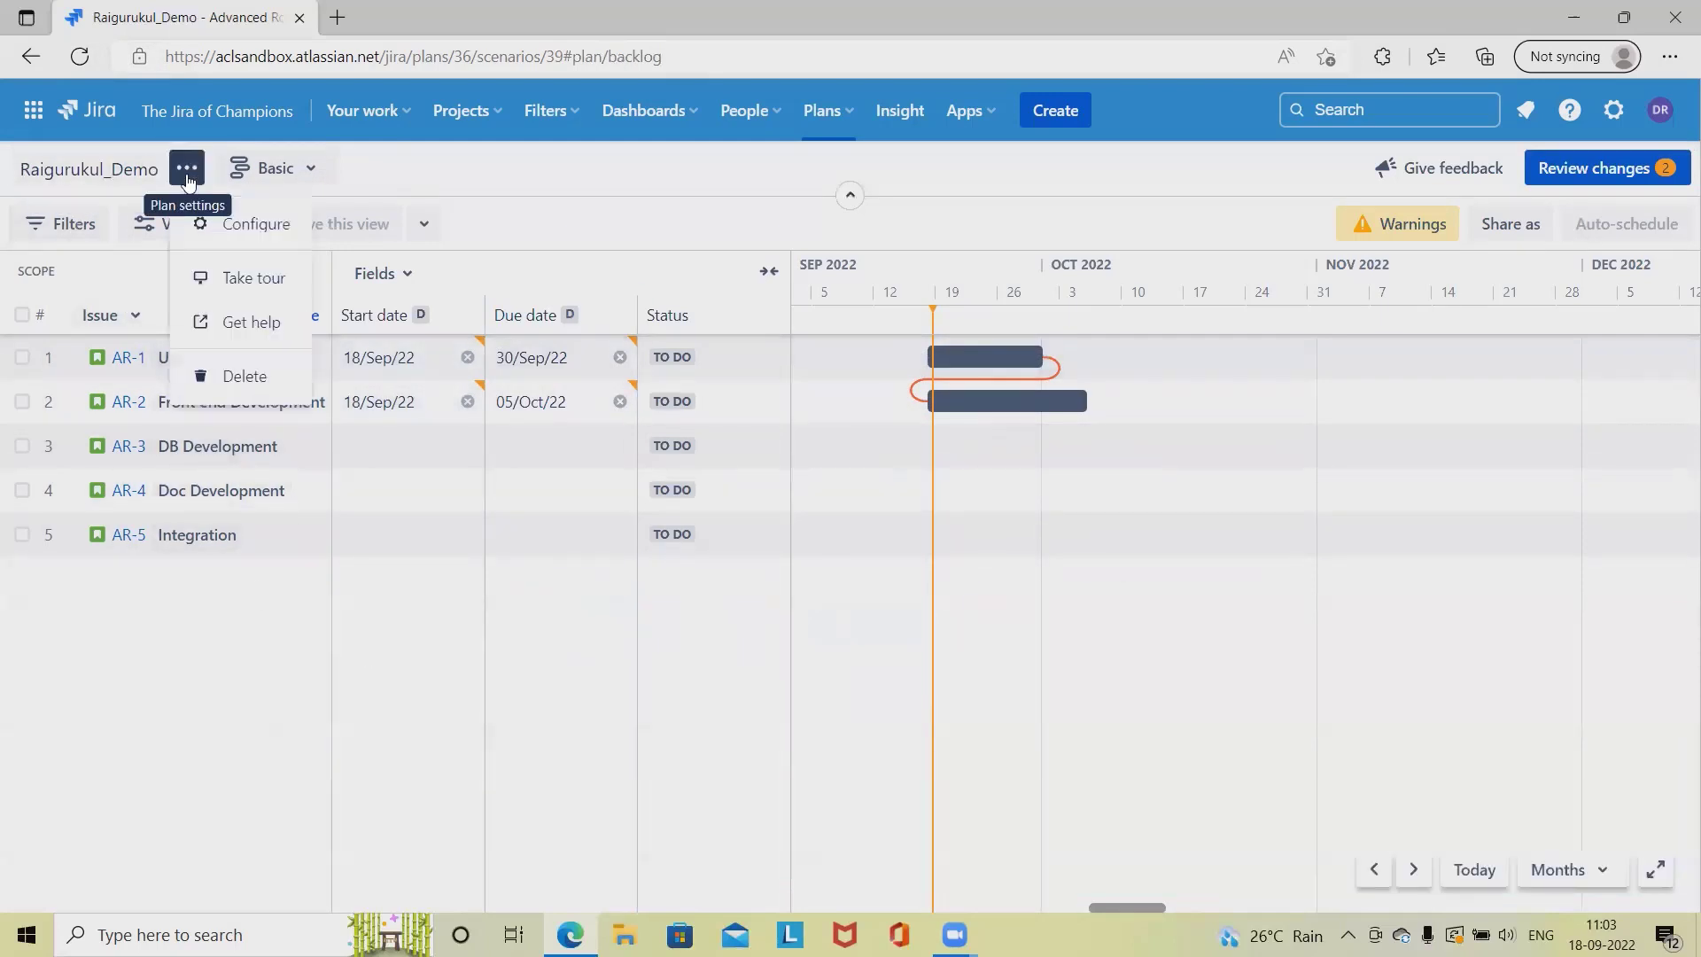
left_click(251, 228)
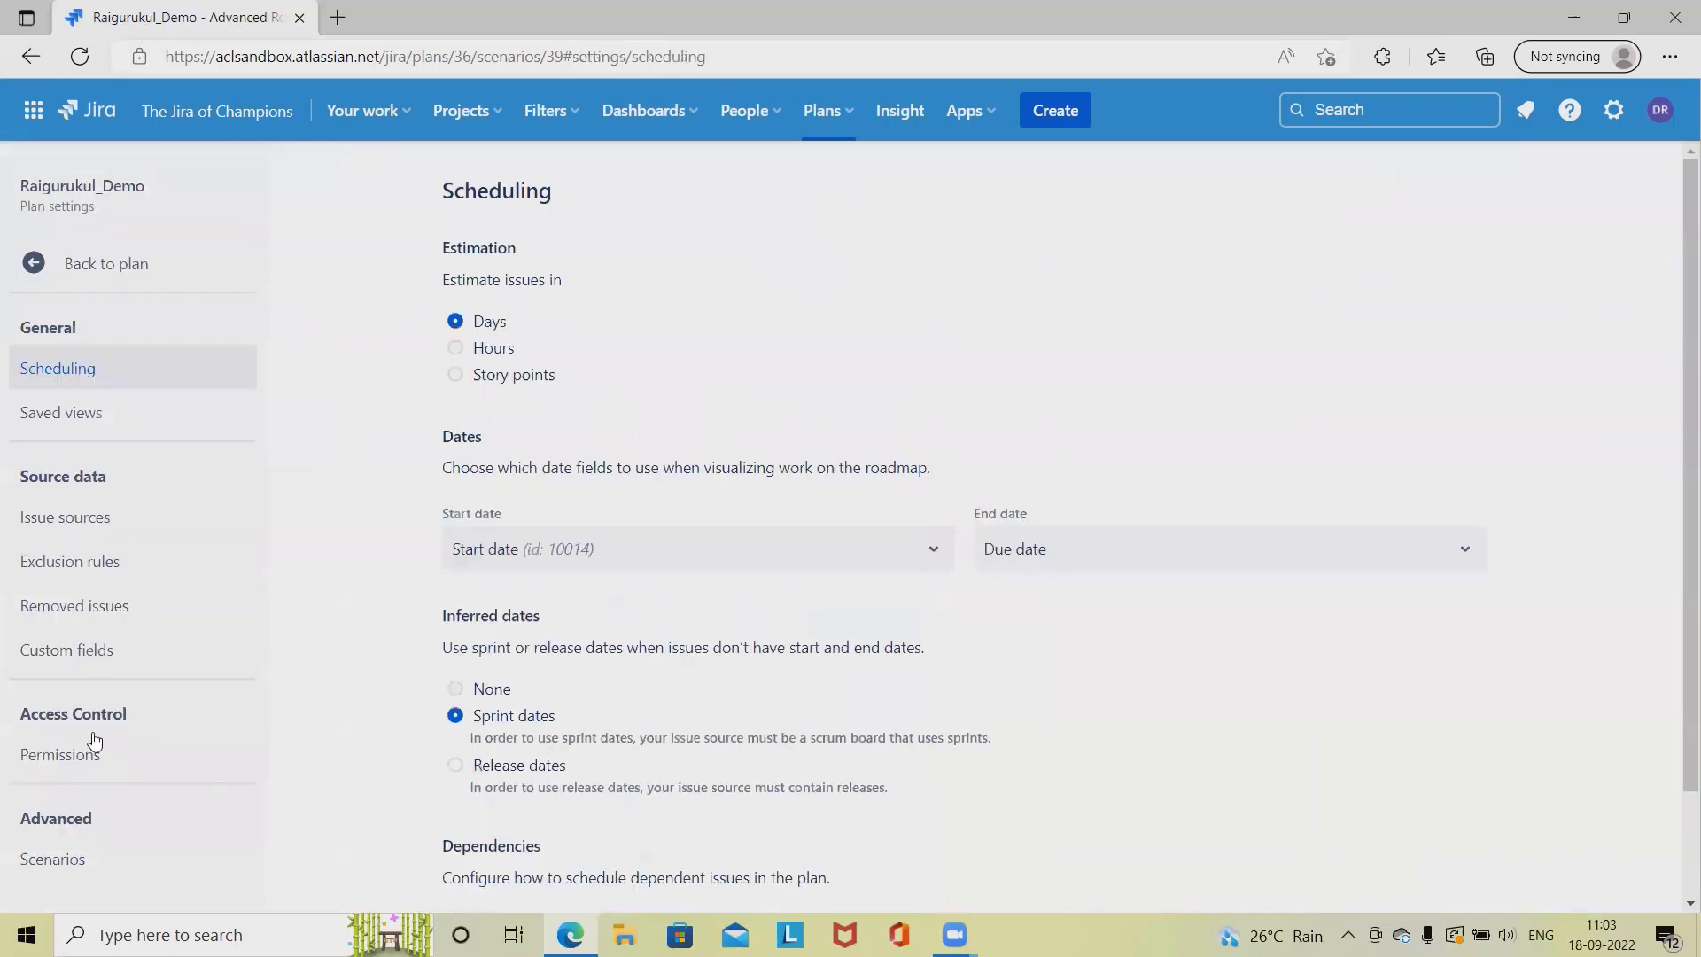
scroll(504, 833, "down", 2)
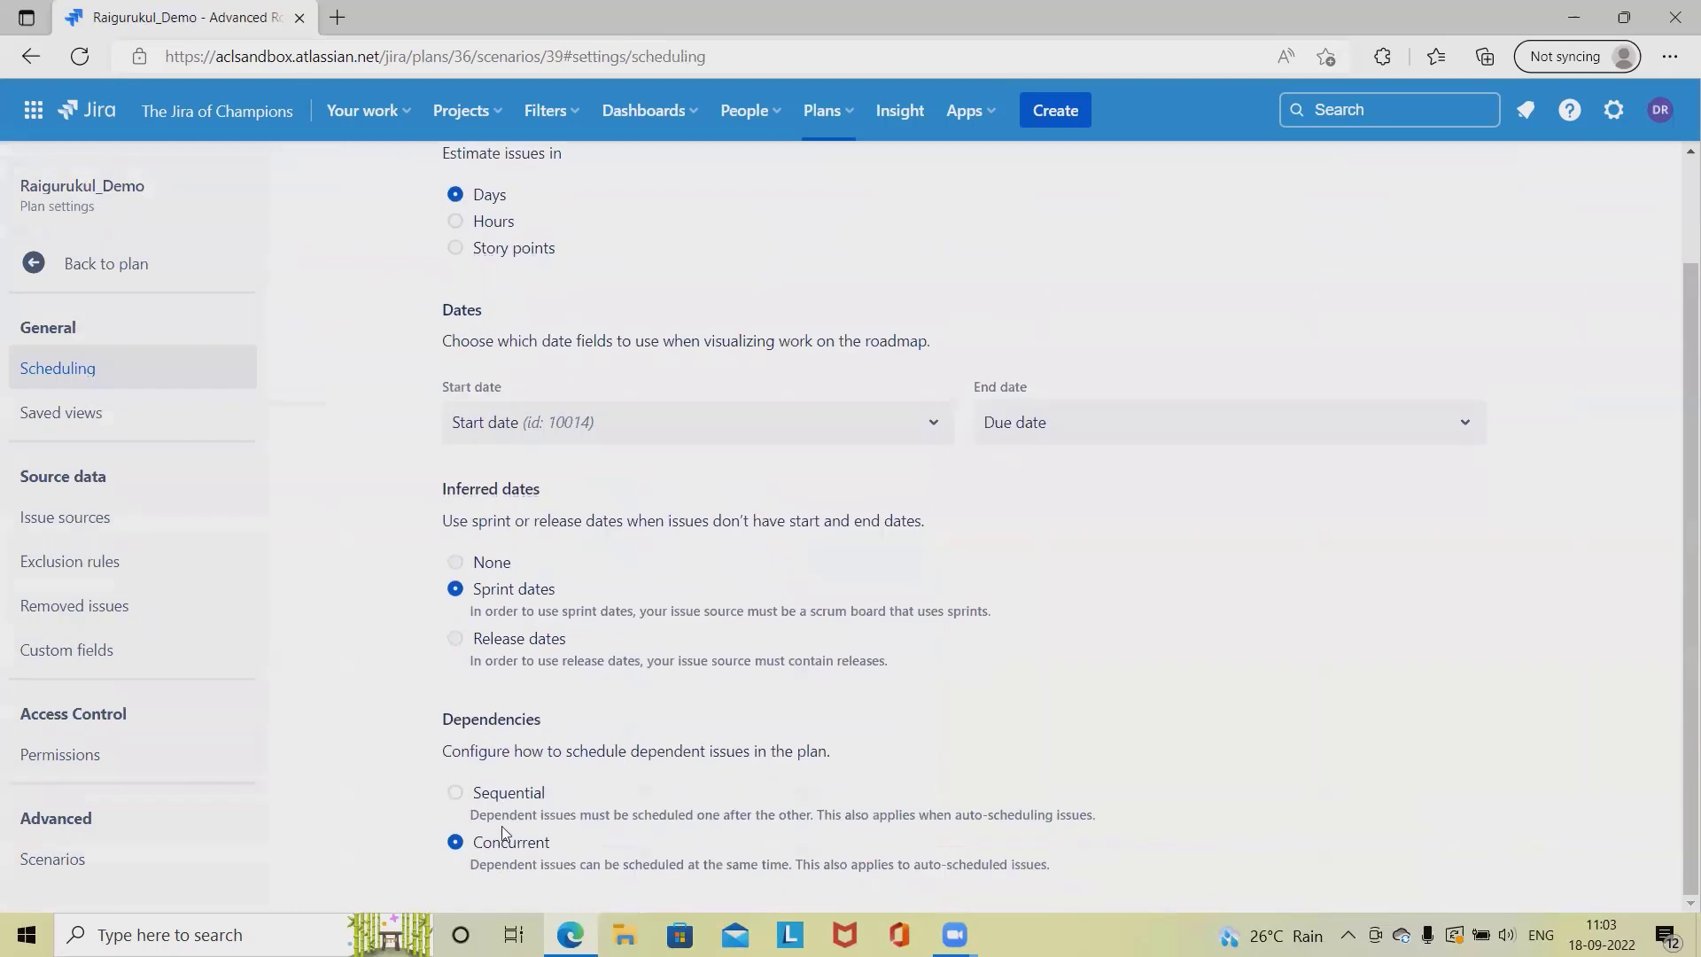
left_click(460, 794)
Step: Back on the timeline, drag AR-2's bar so it runs 17/Sep/22–04/Oct/22
left_click(124, 266)
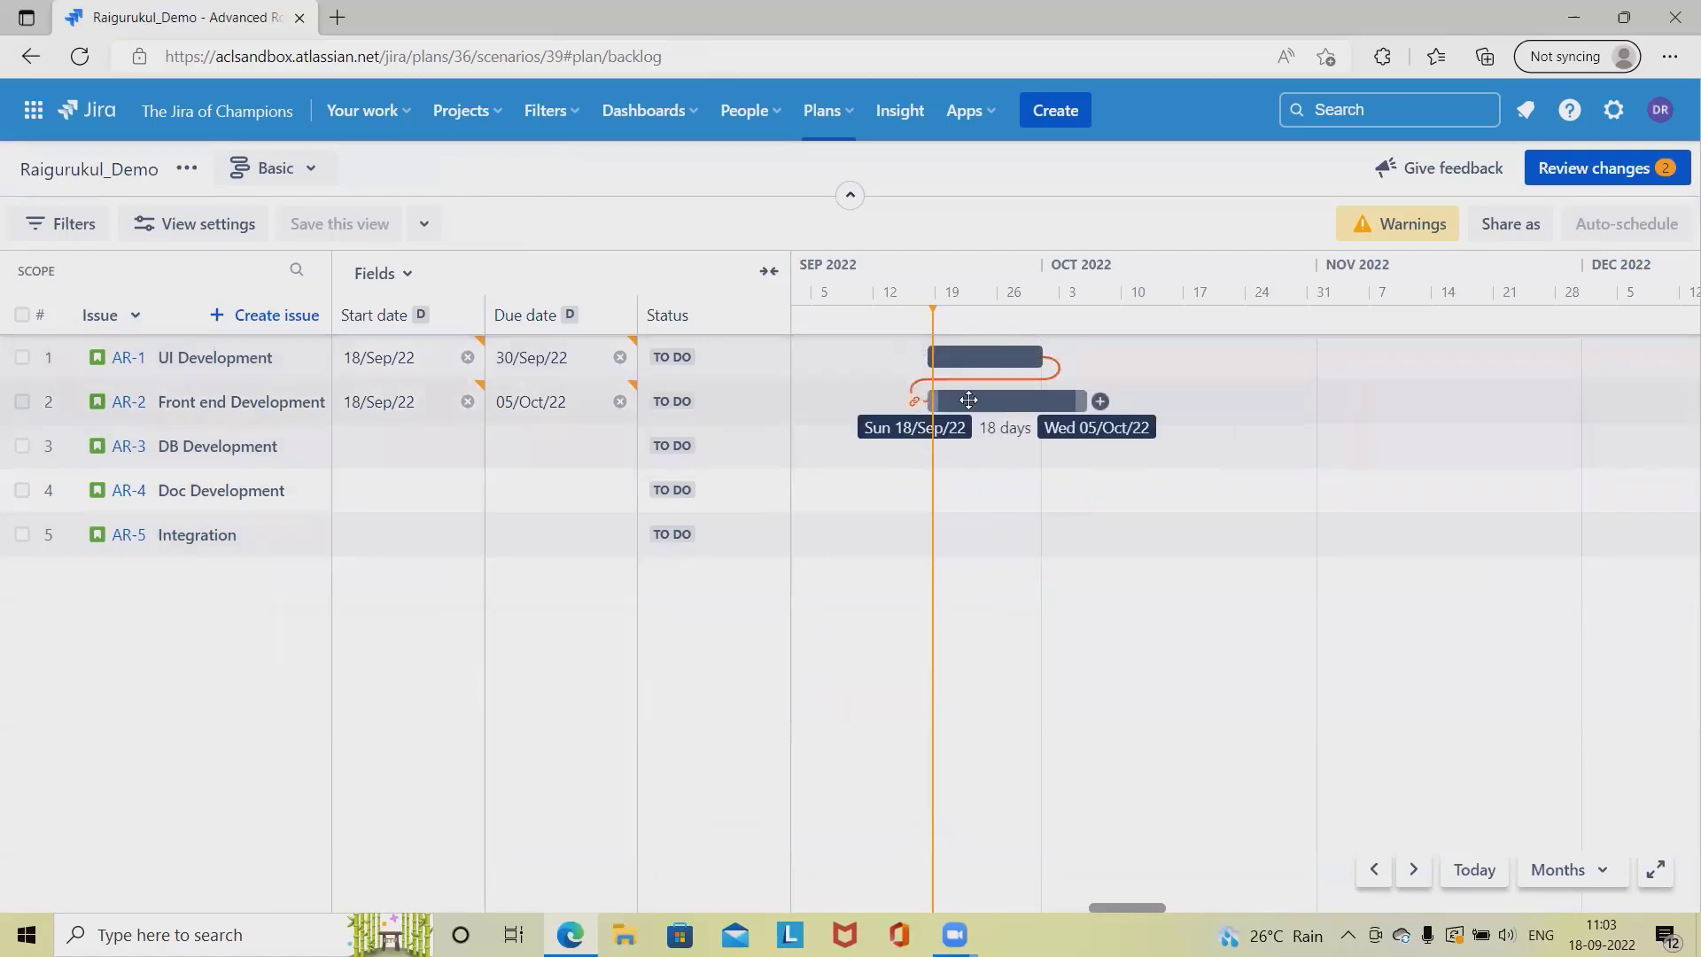
left_click_drag(961, 401, 1083, 389)
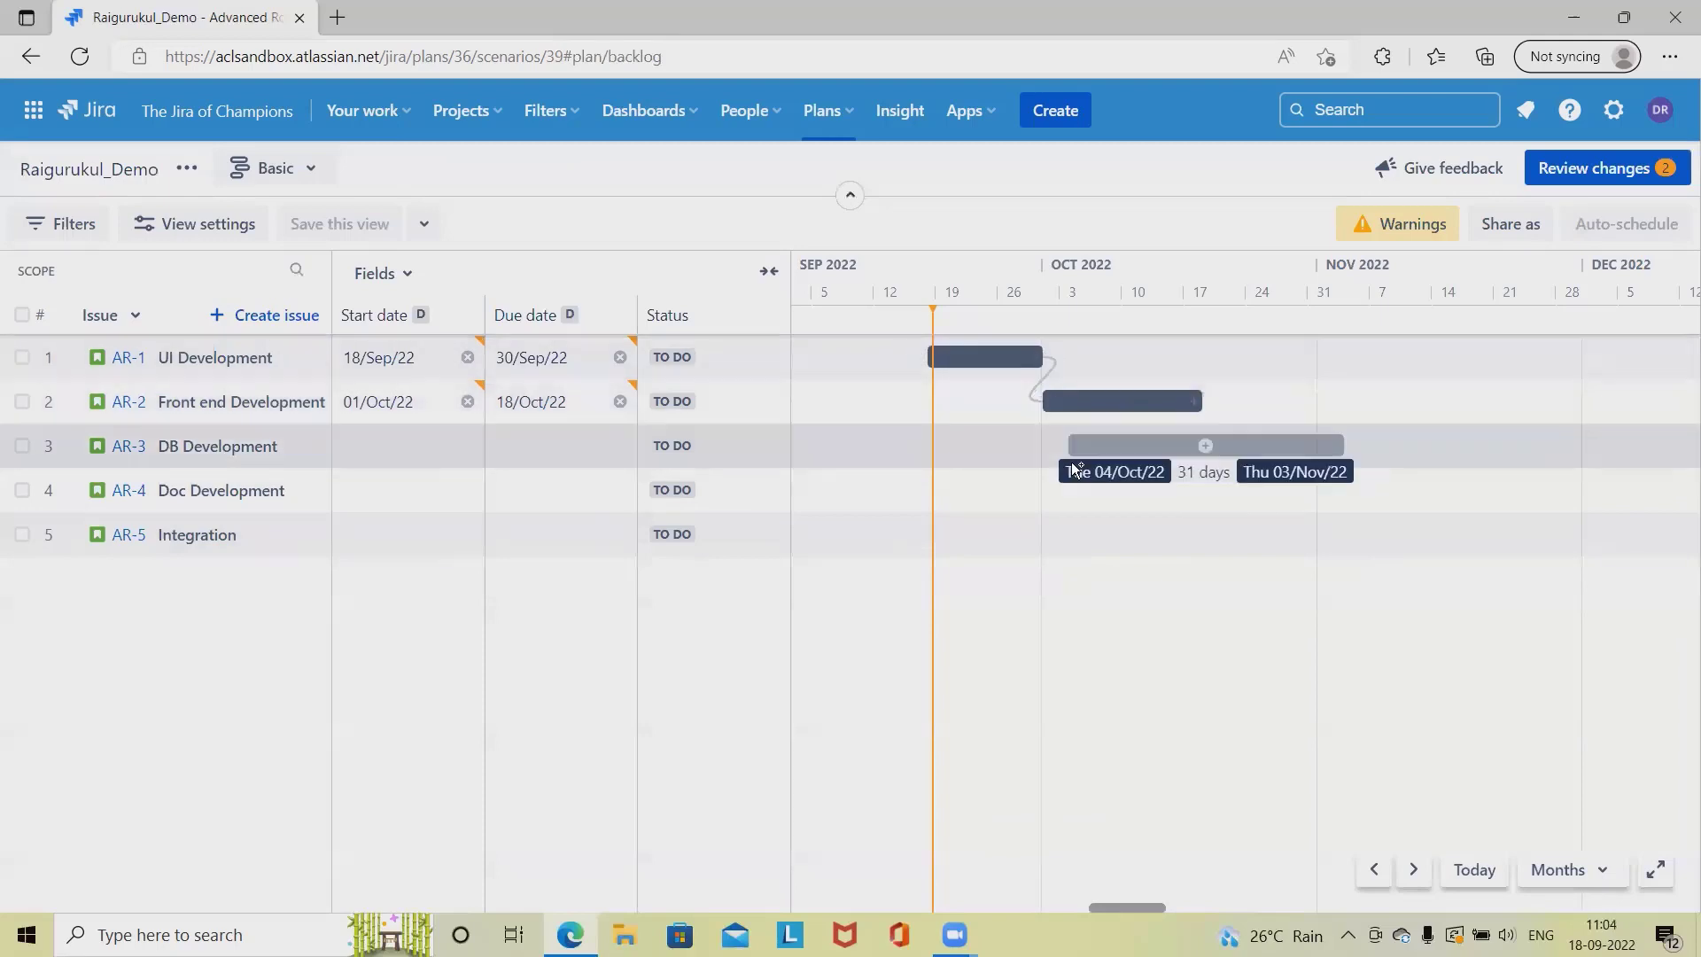
left_click_drag(1111, 406, 987, 406)
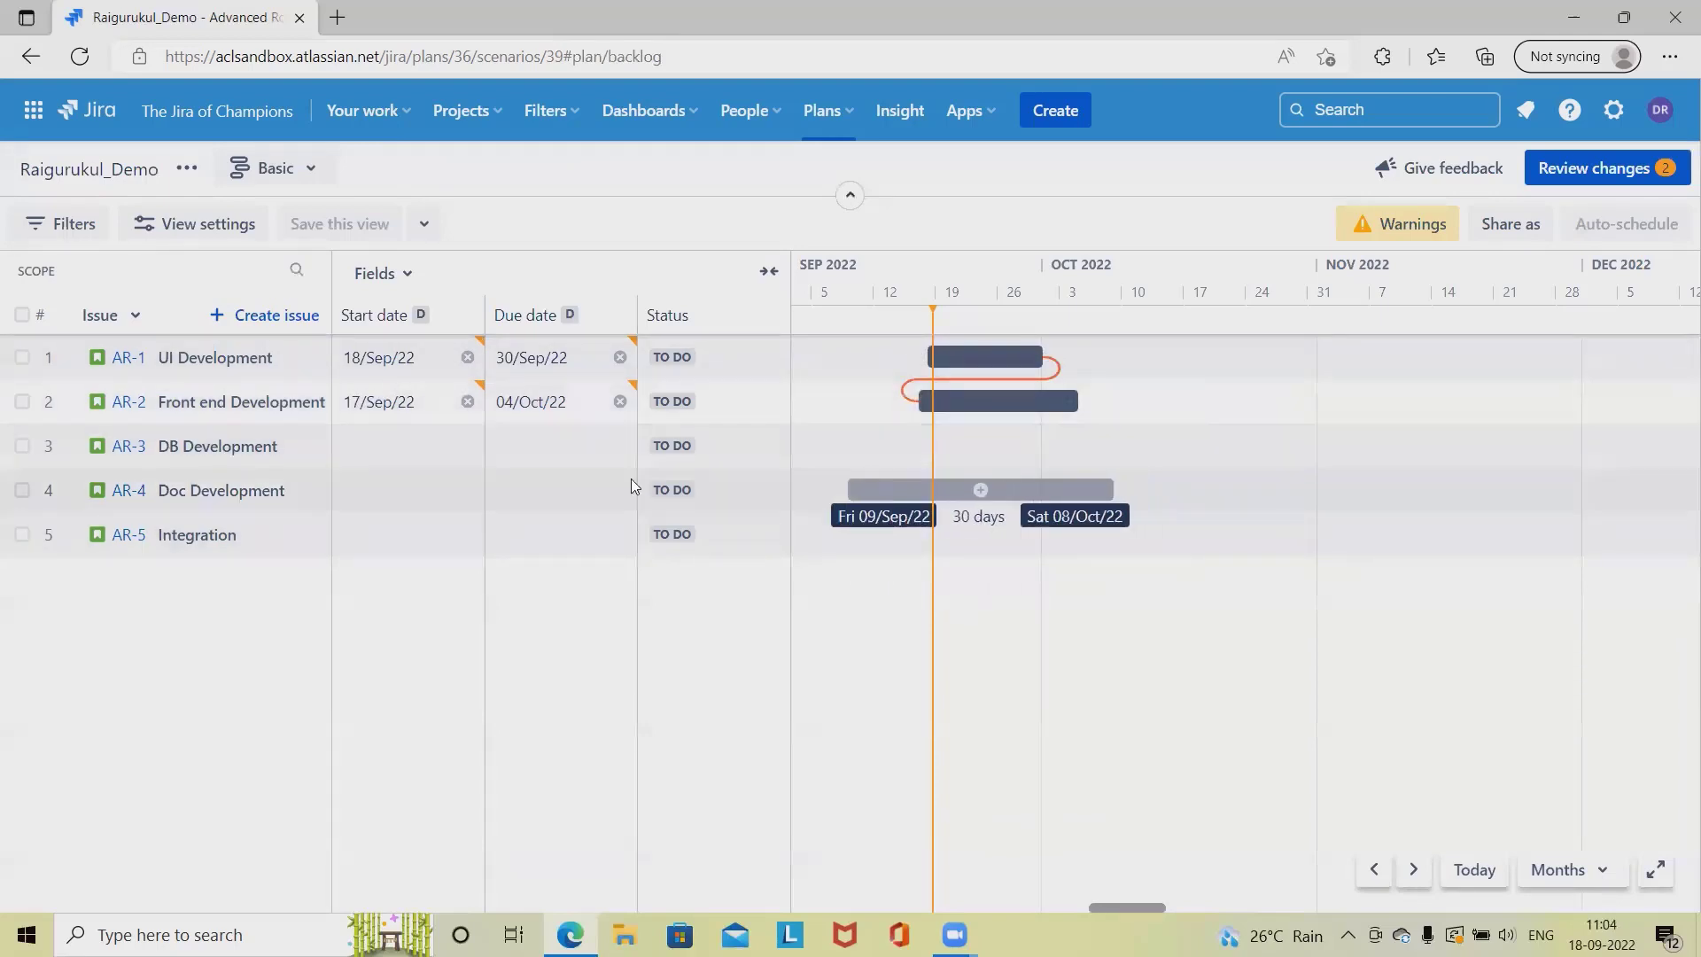
Step: Review the plan's Scheduling configuration, then go to its Saved views page
left_click(186, 168)
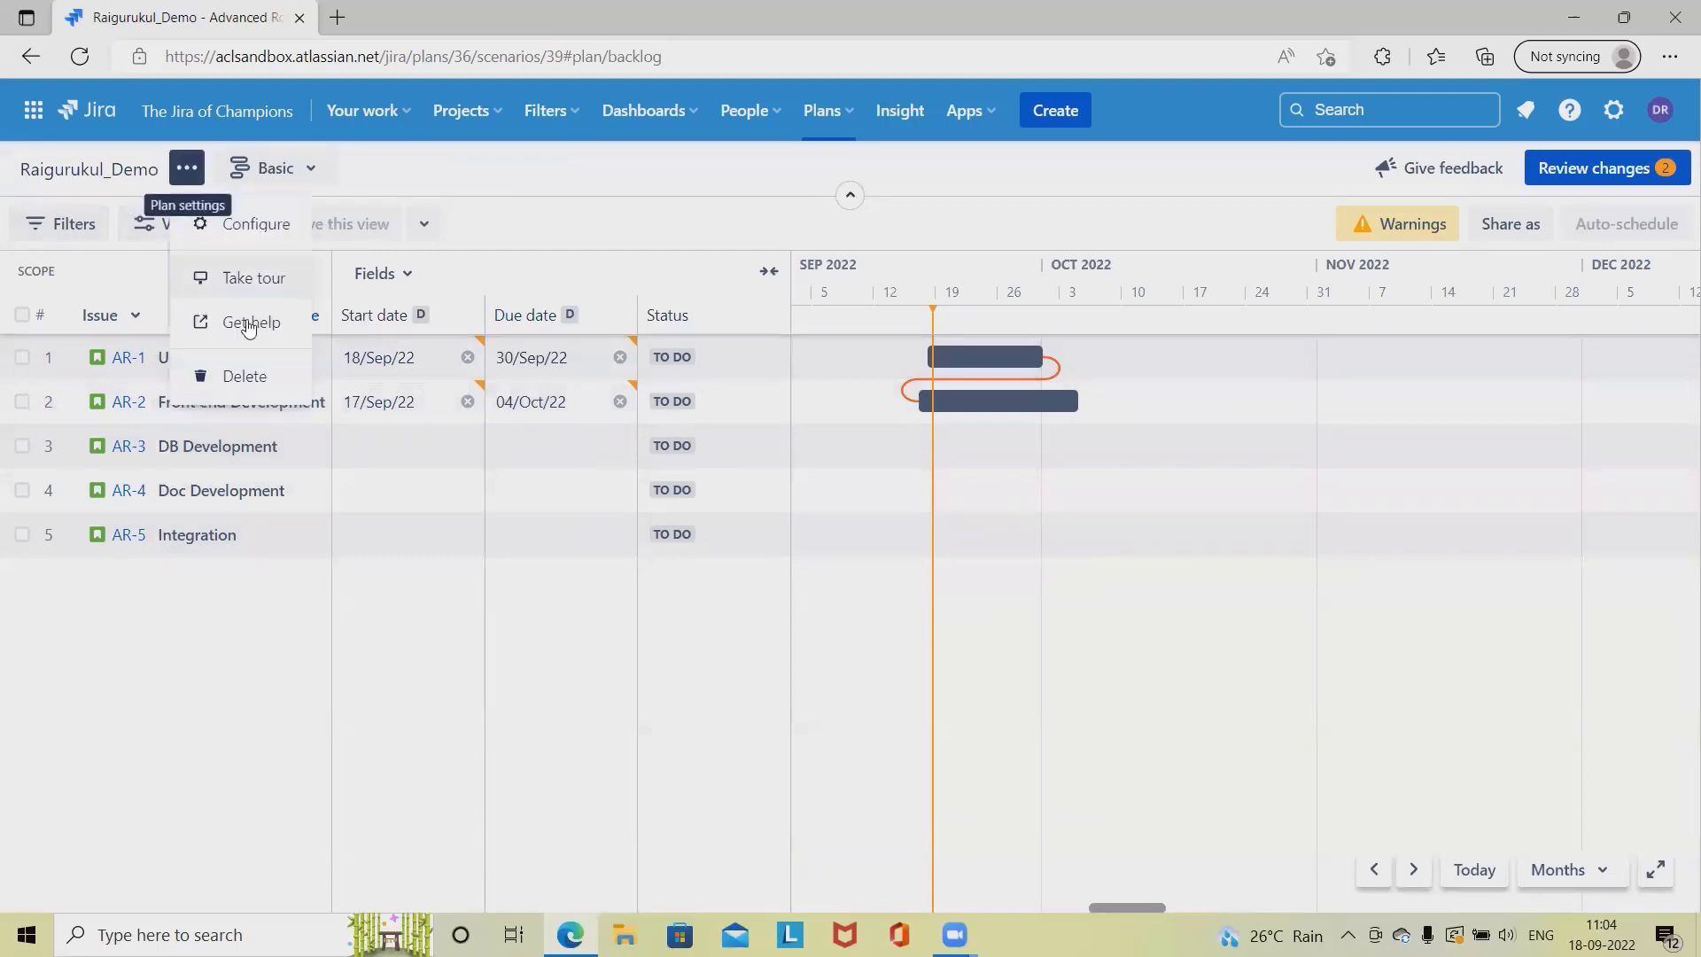
left_click(252, 223)
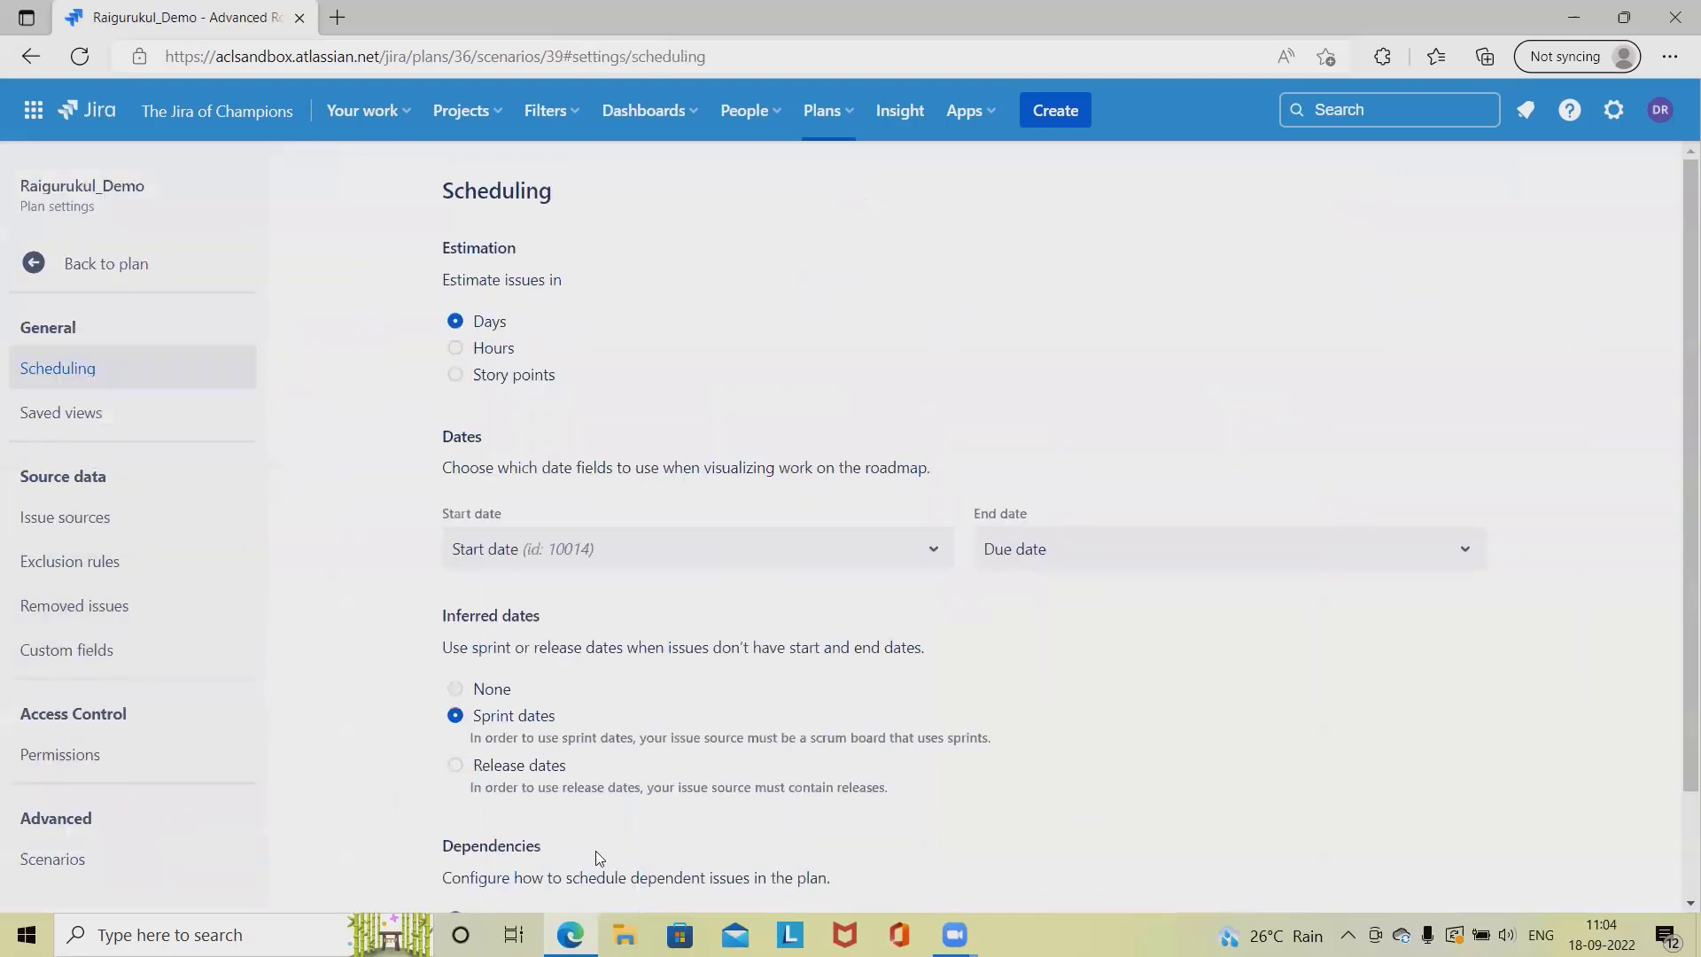
scroll(603, 850, "down", 2)
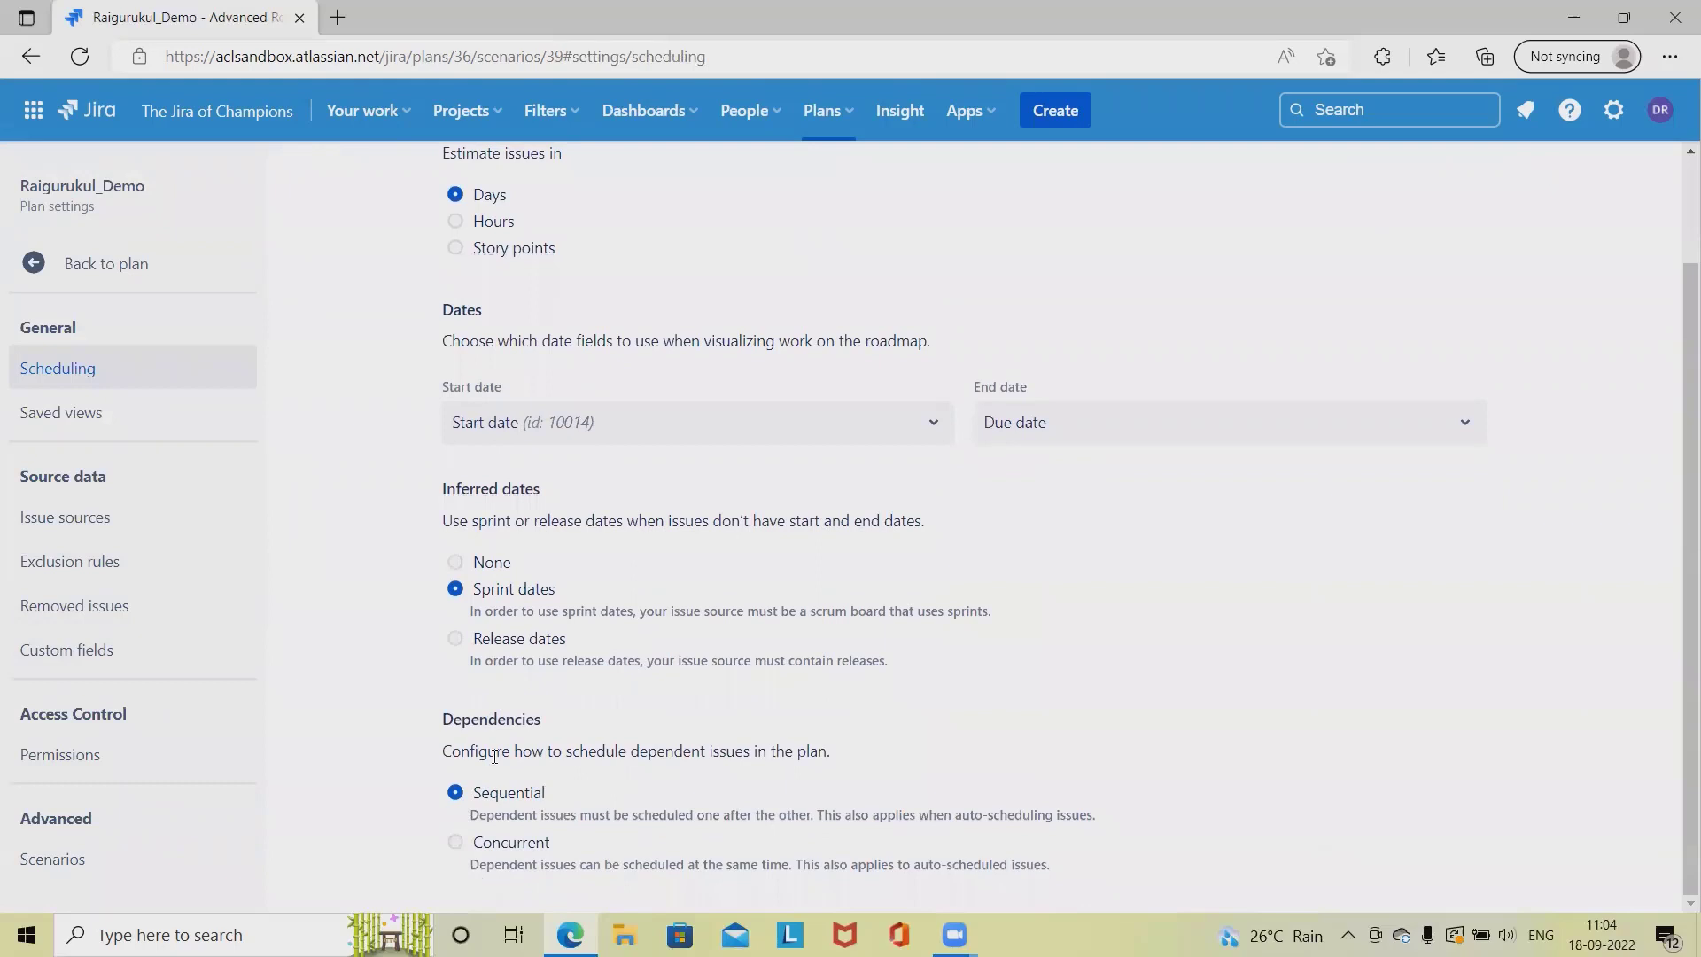
left_click(96, 429)
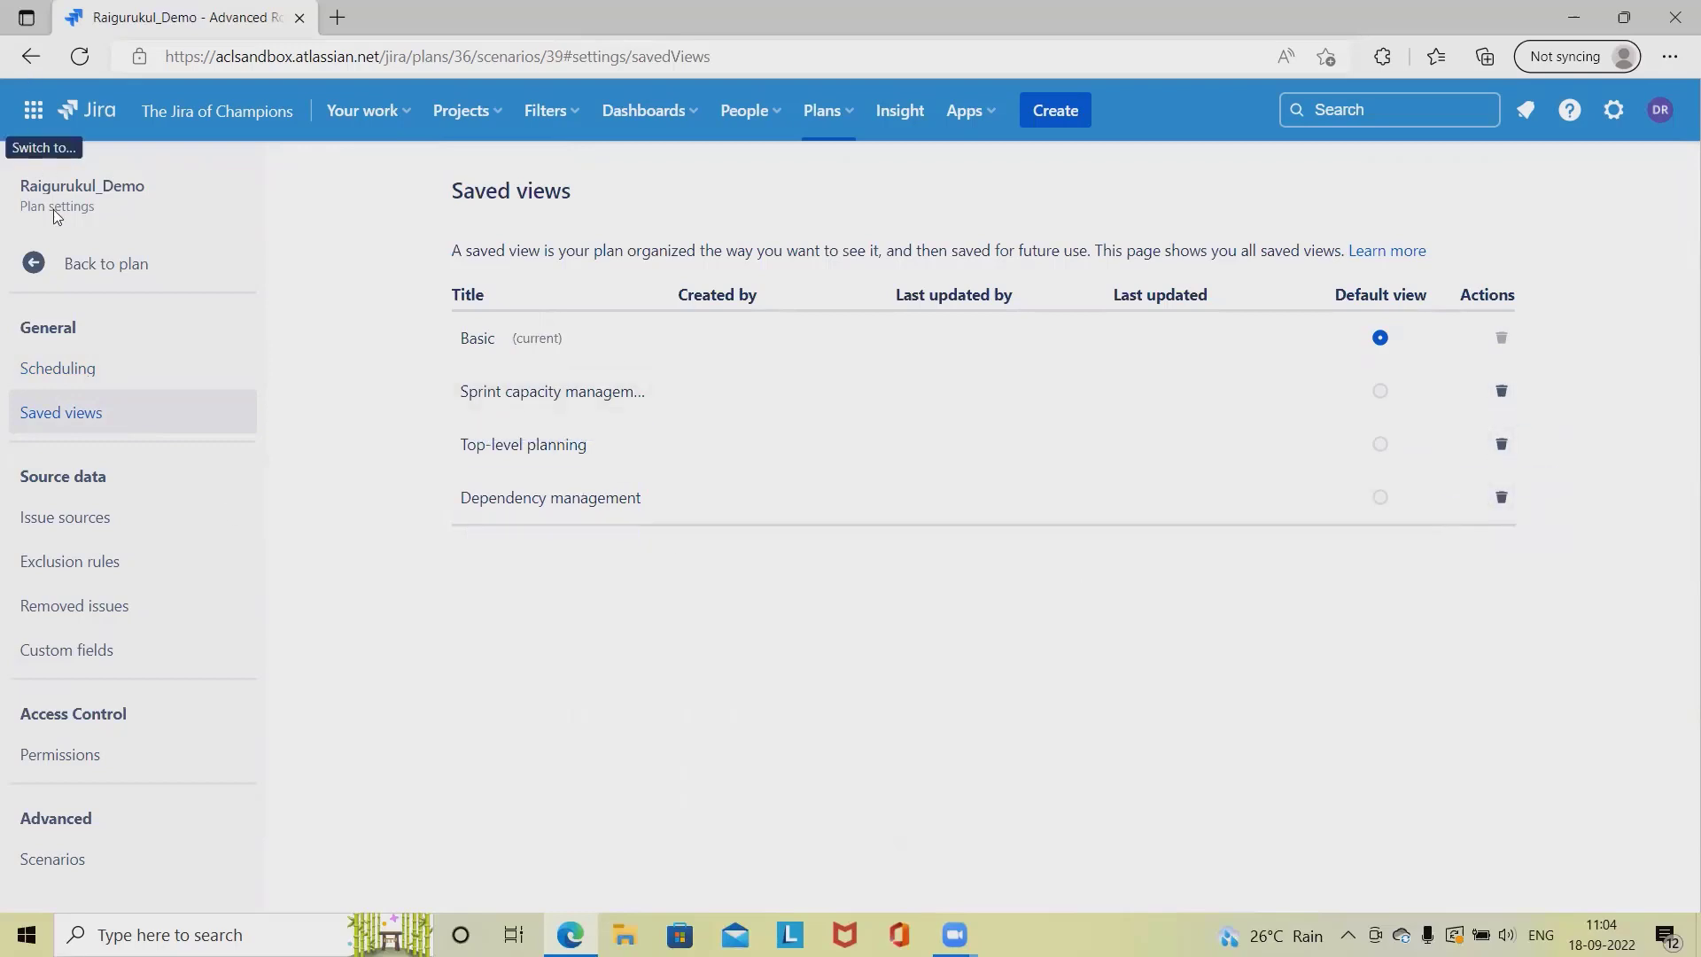
Step: Return to the plan, switch to Dependency management view, and expand the Story group
left_click(30, 282)
left_click(314, 177)
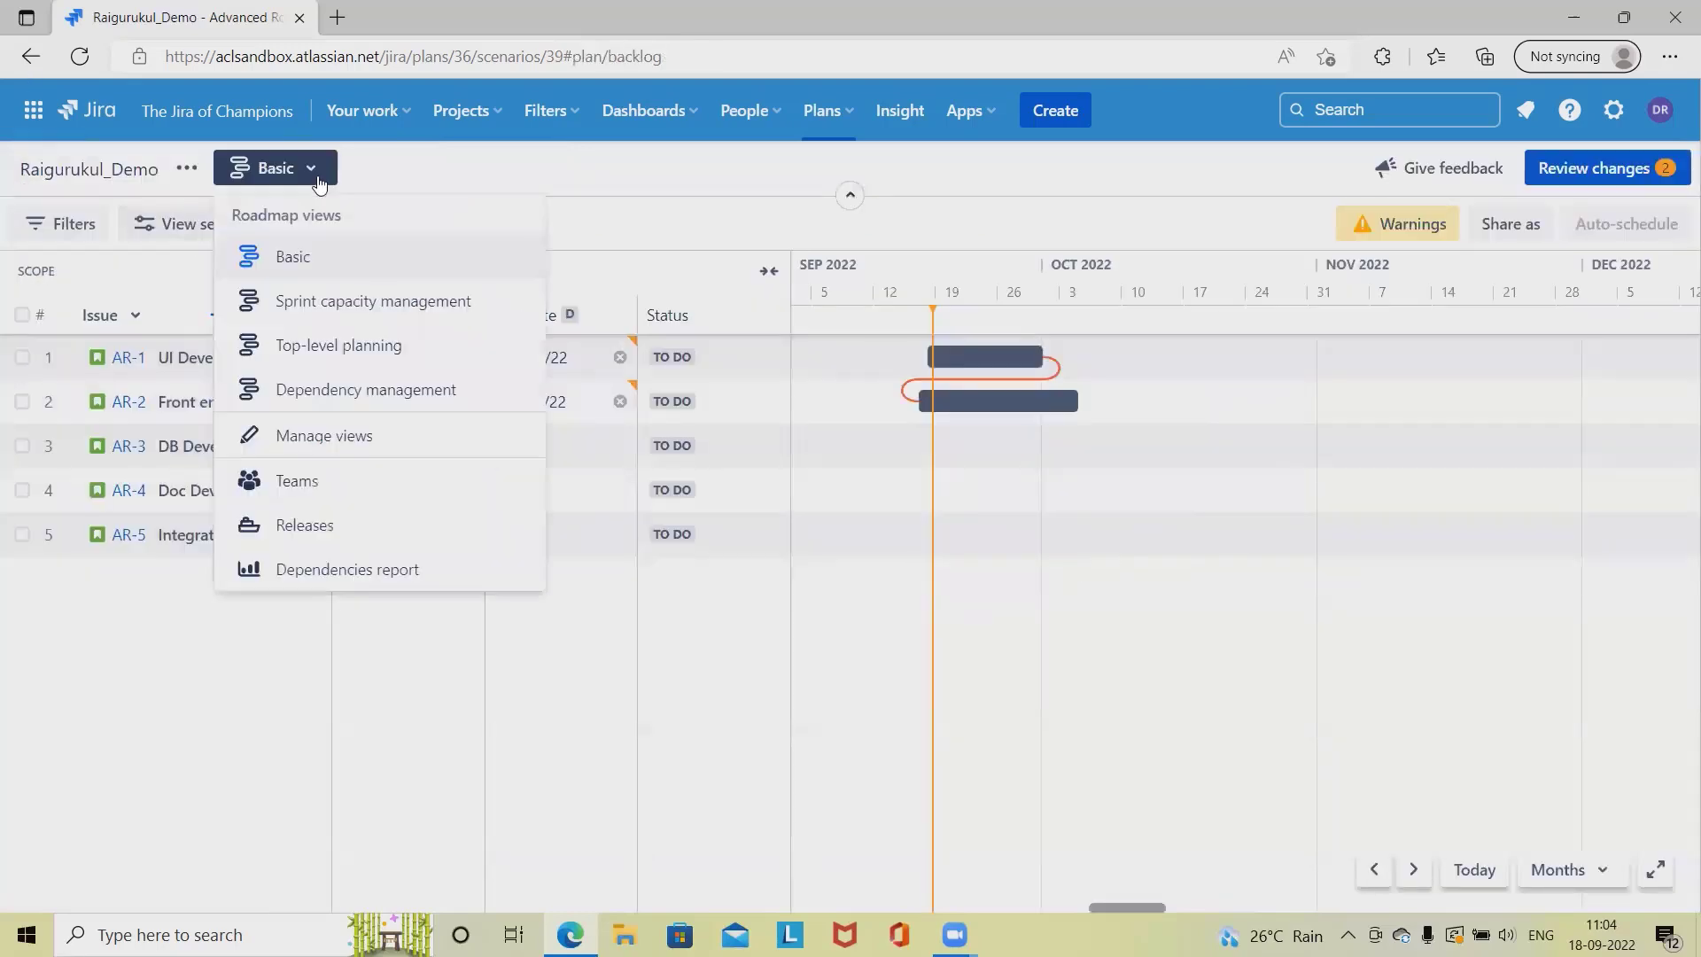
left_click(322, 394)
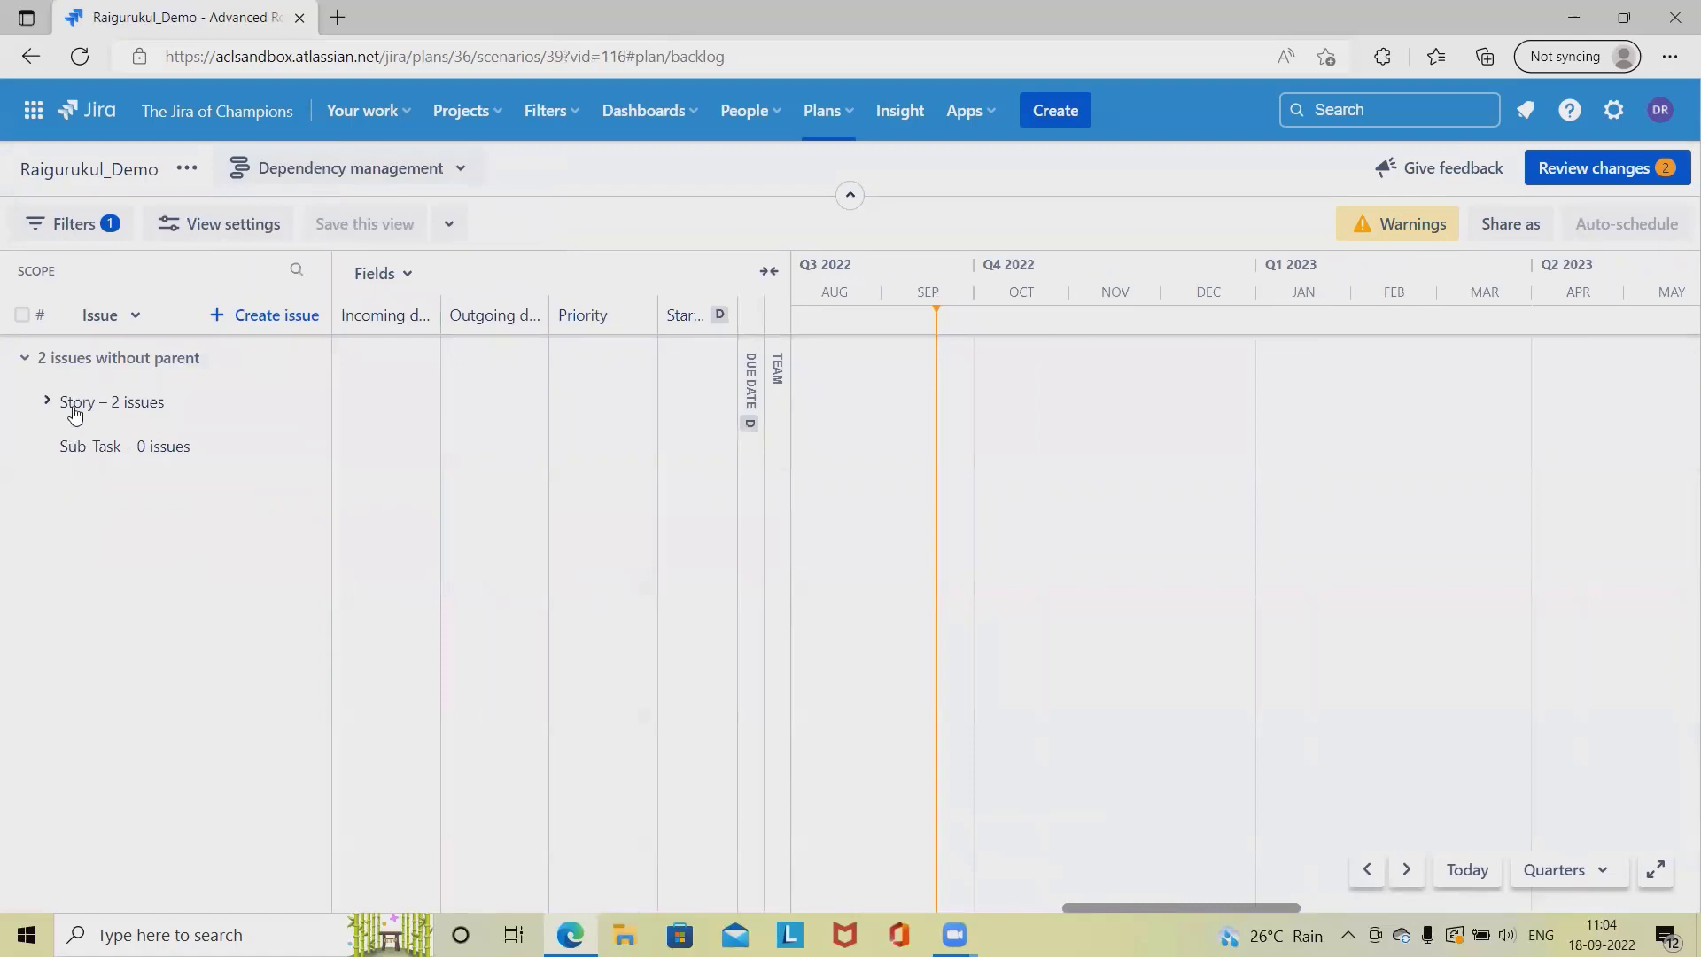
left_click(49, 407)
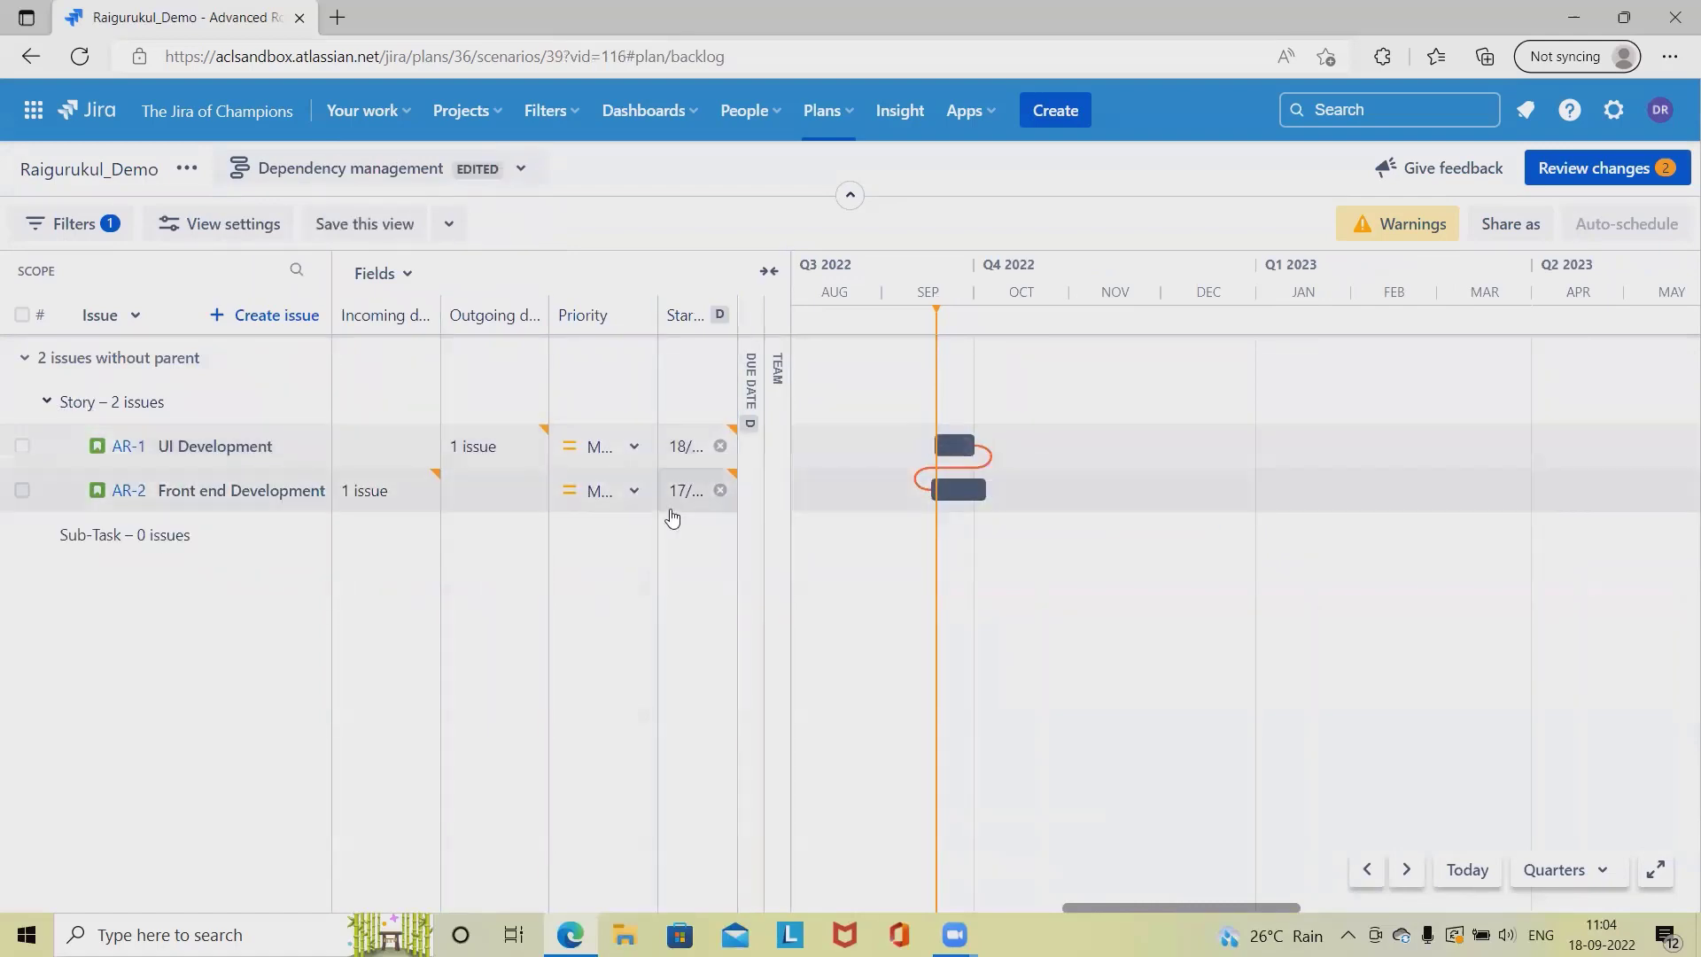
Step: Switch to Sprint capacity management and estimate UI Development at 2 and Front end Development at 4 days
left_click(525, 176)
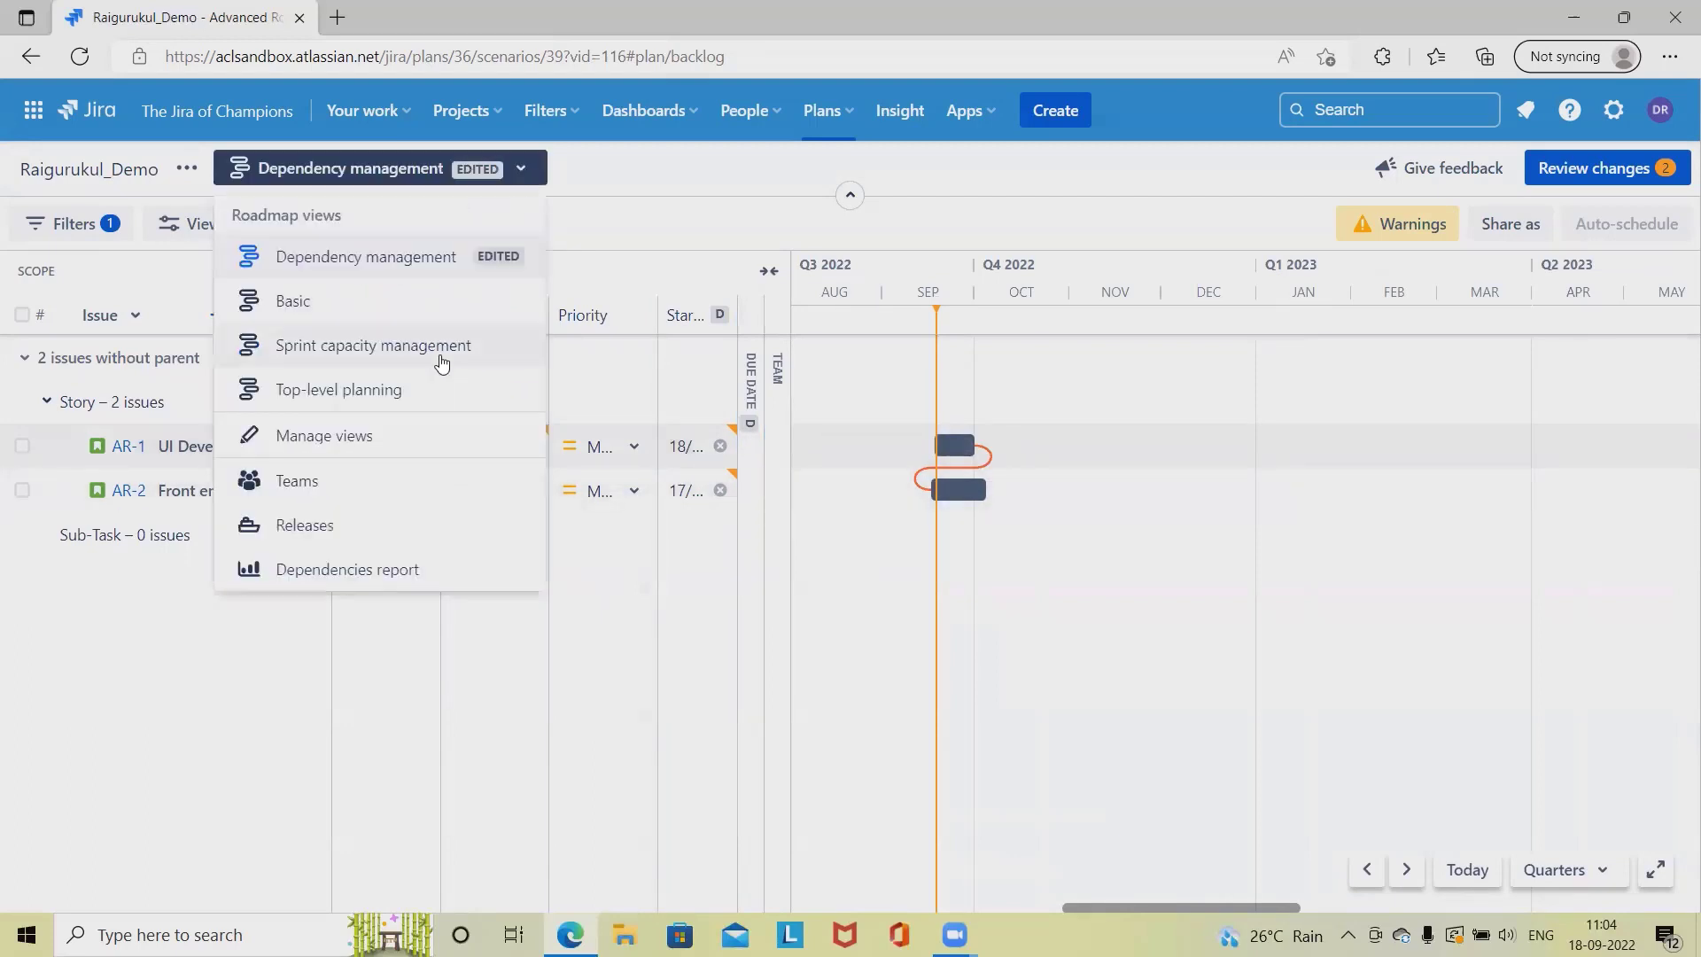
left_click(459, 270)
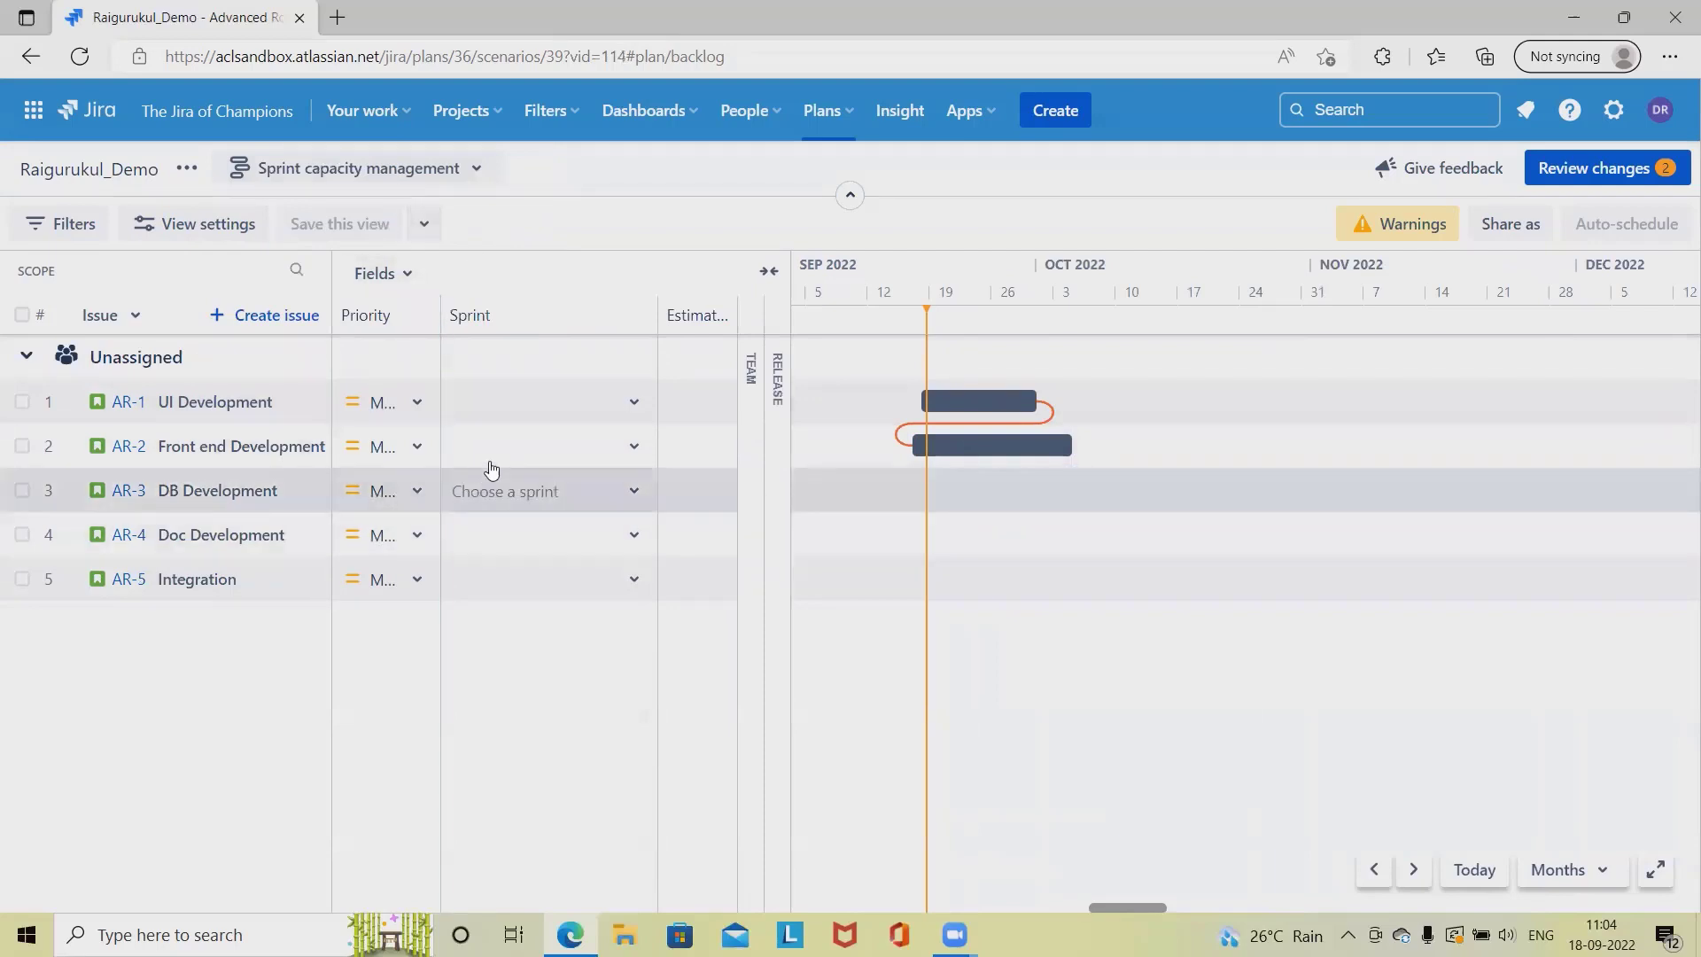
left_click(722, 397)
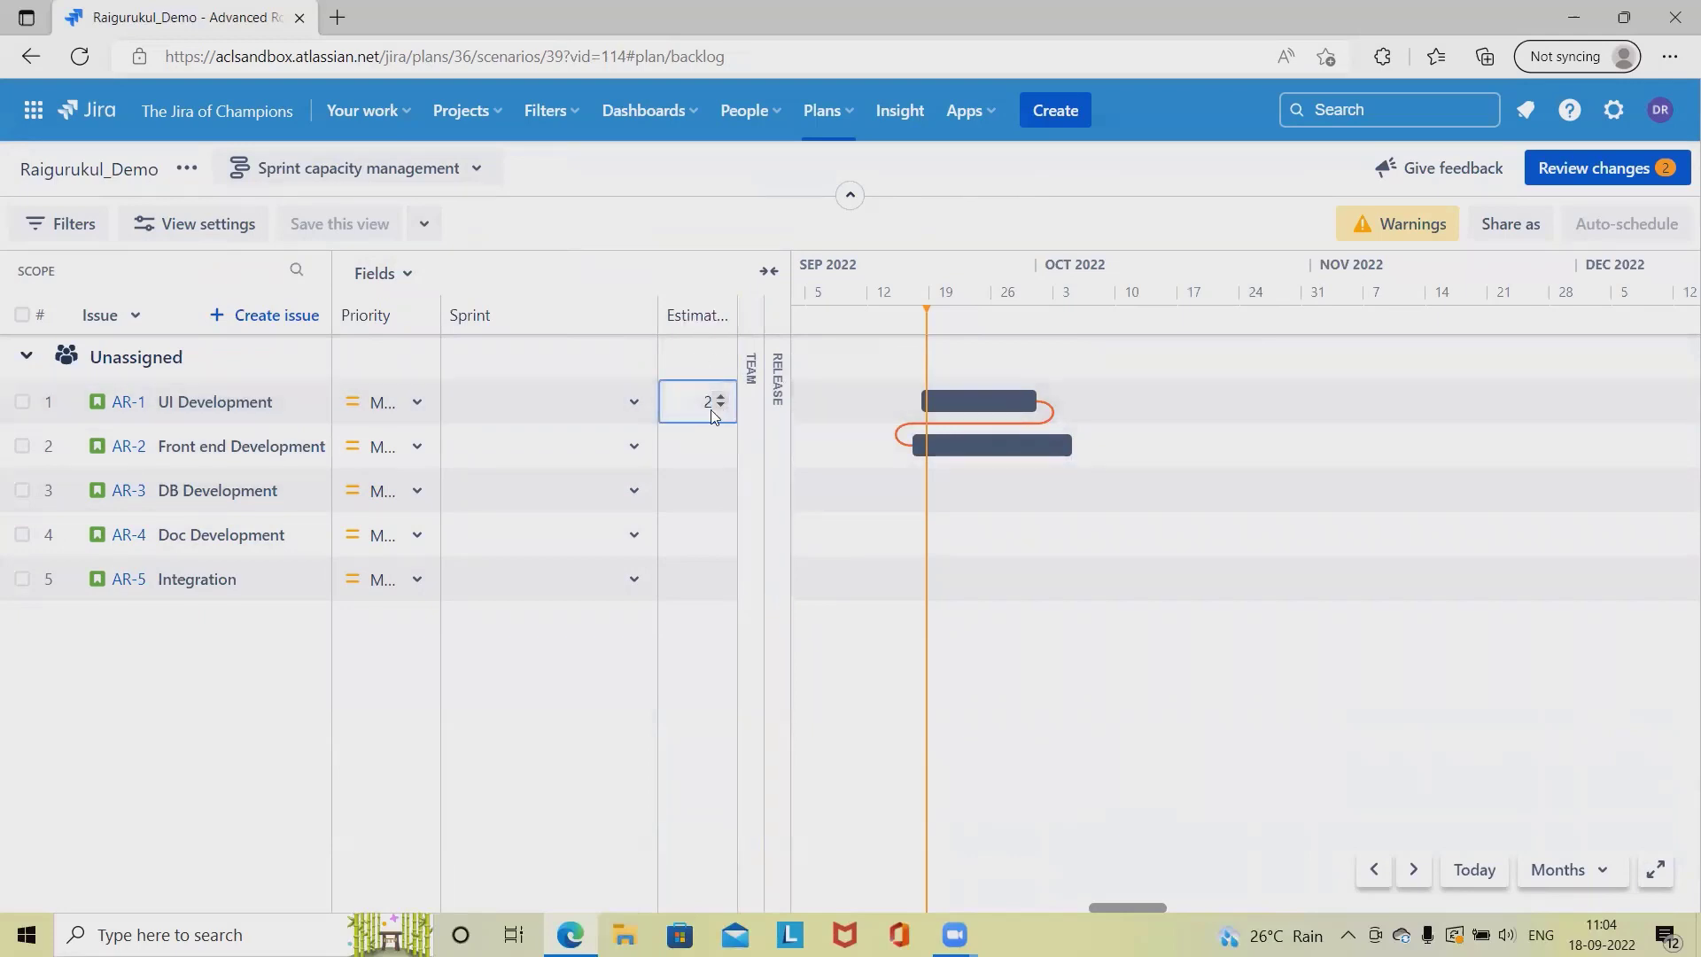
left_click(721, 445)
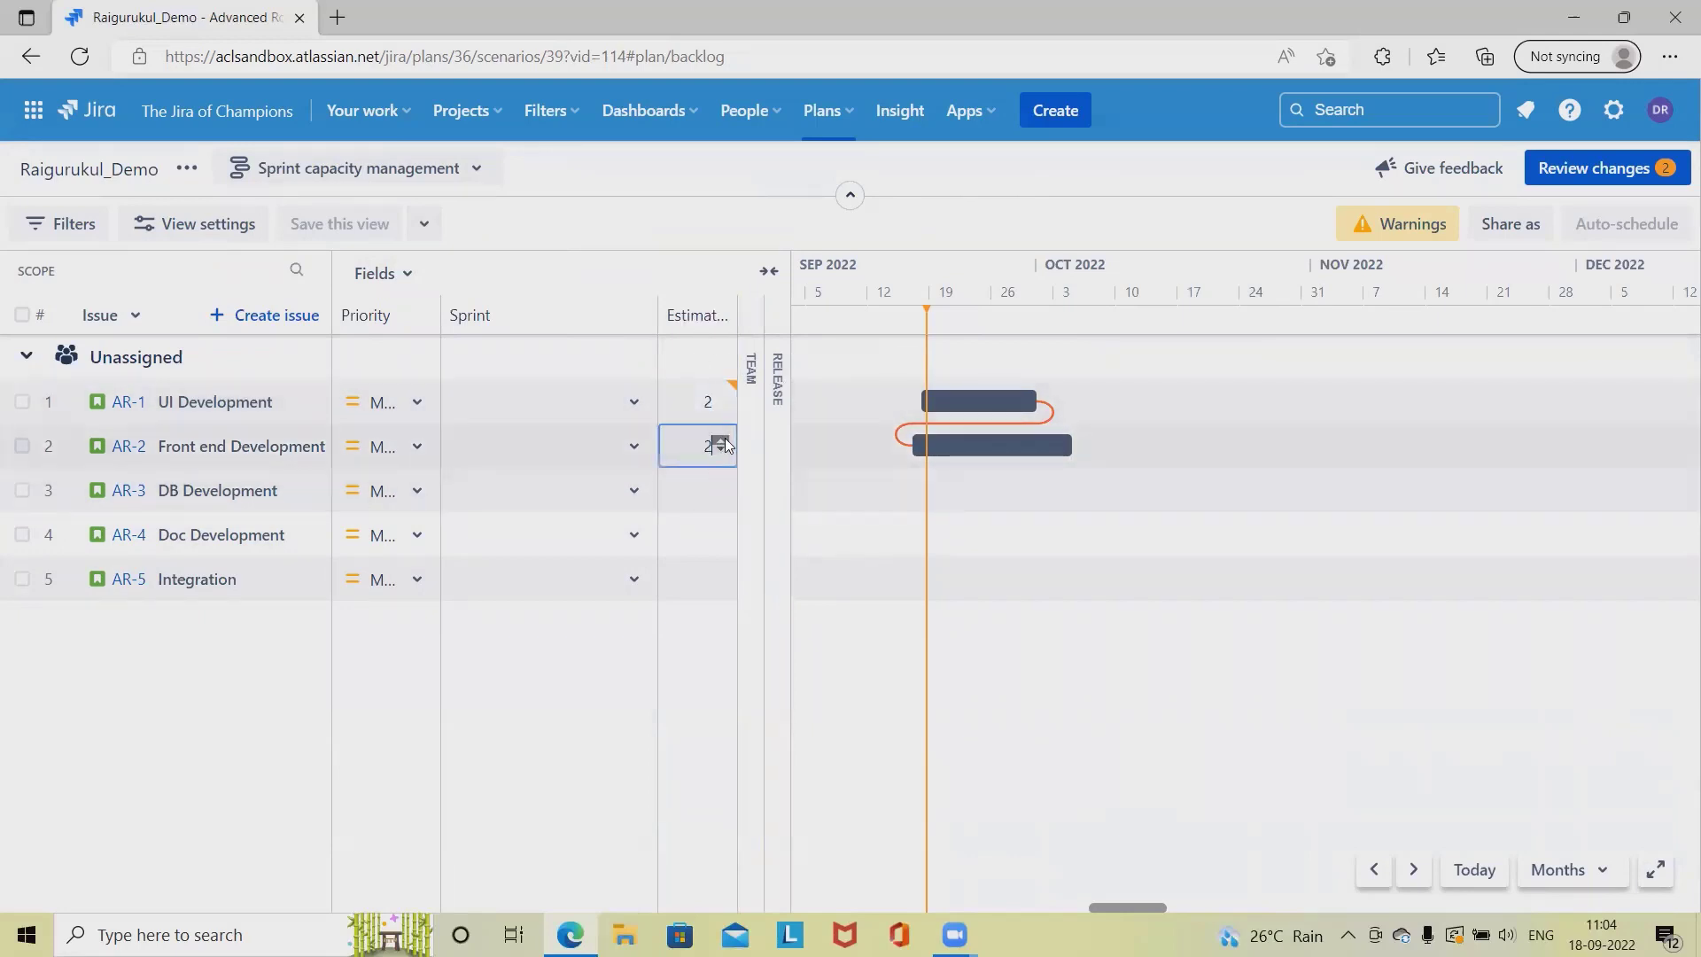
left_click(721, 439)
left_click(721, 439)
left_click(721, 440)
key("Return")
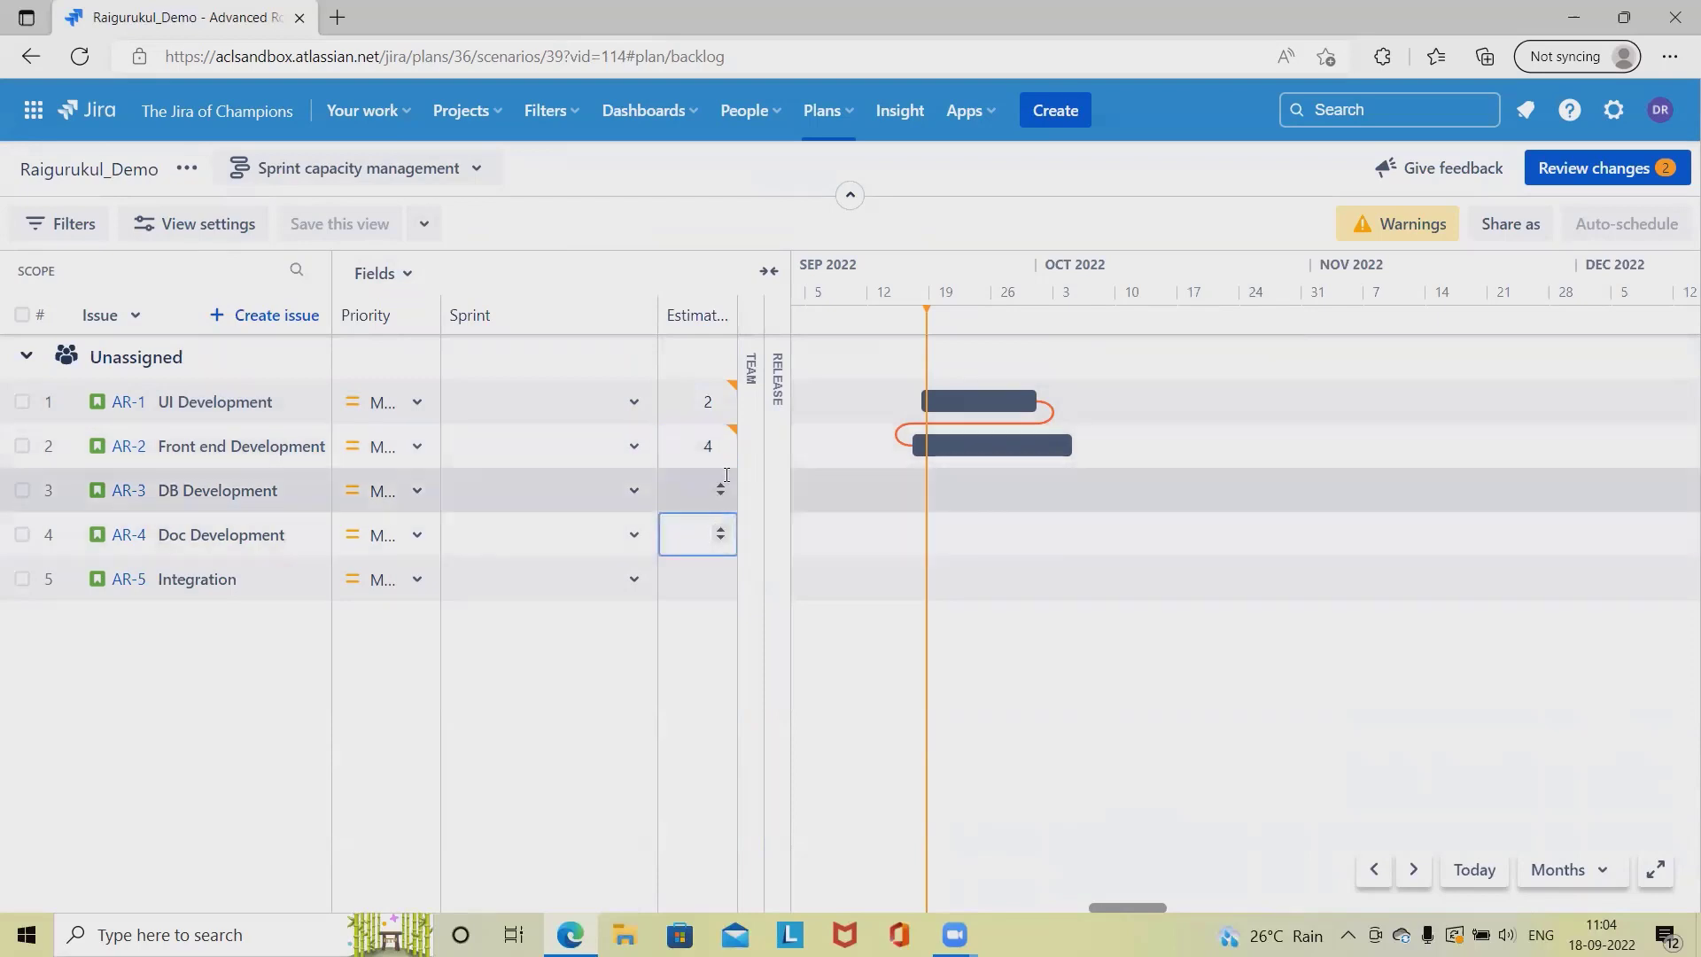
Step: Estimate DB Development, Doc Development and Integration at 5 days each
left_click(719, 489)
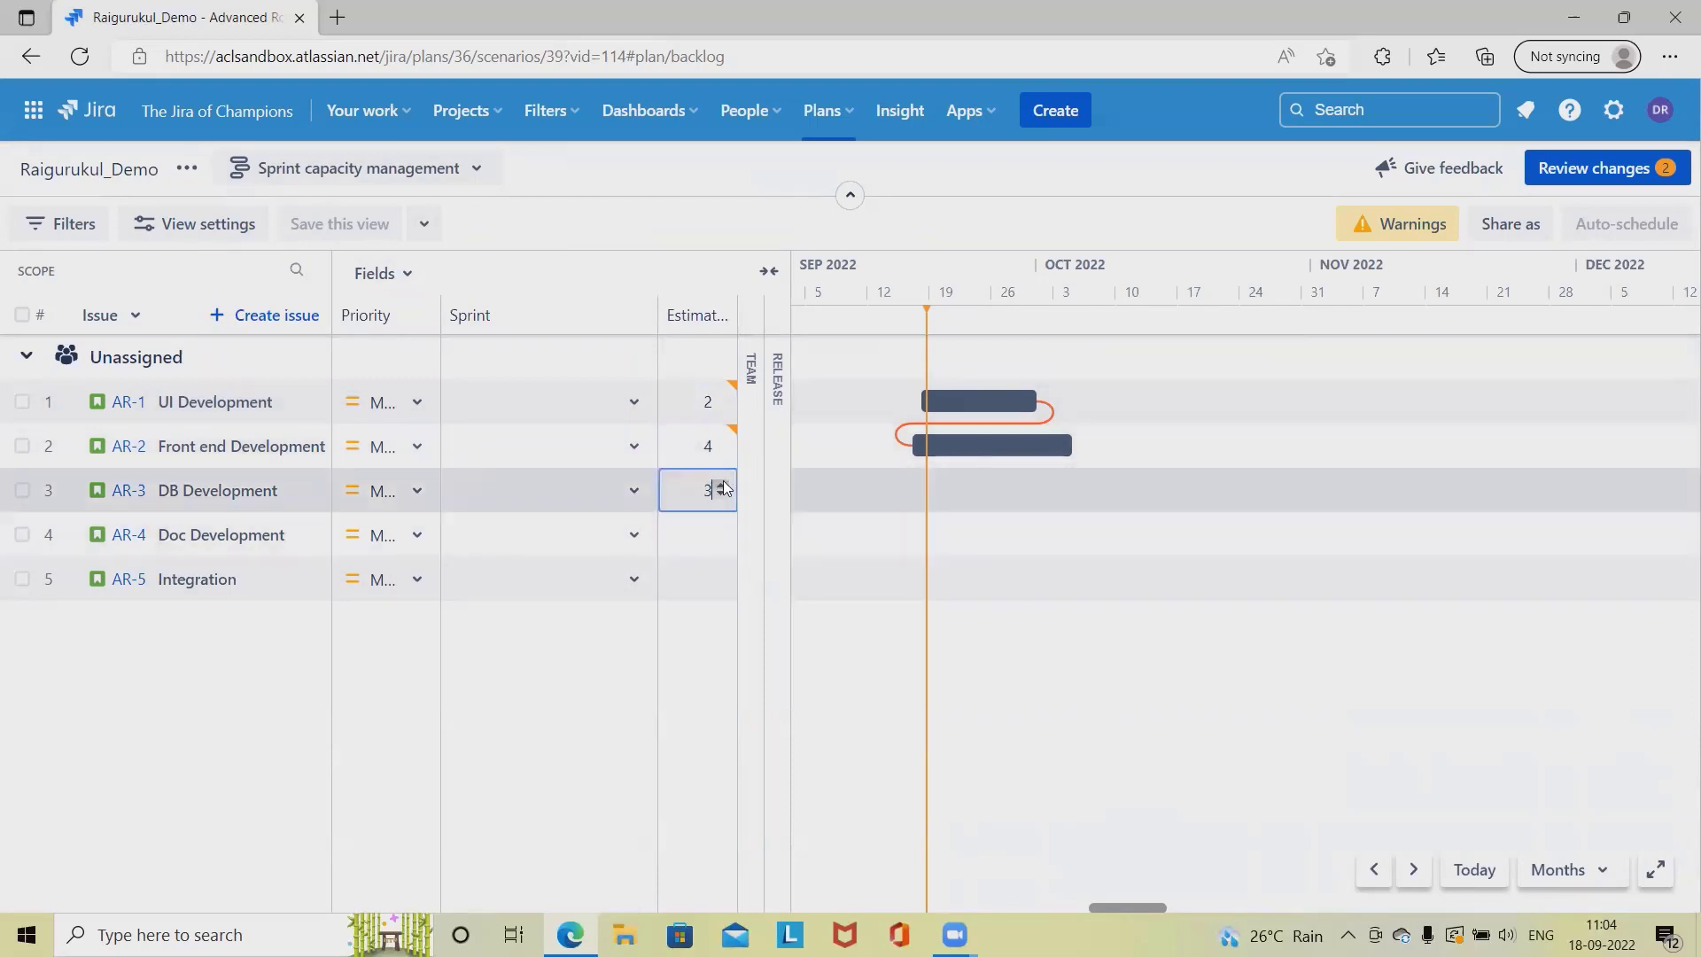
left_click(721, 484)
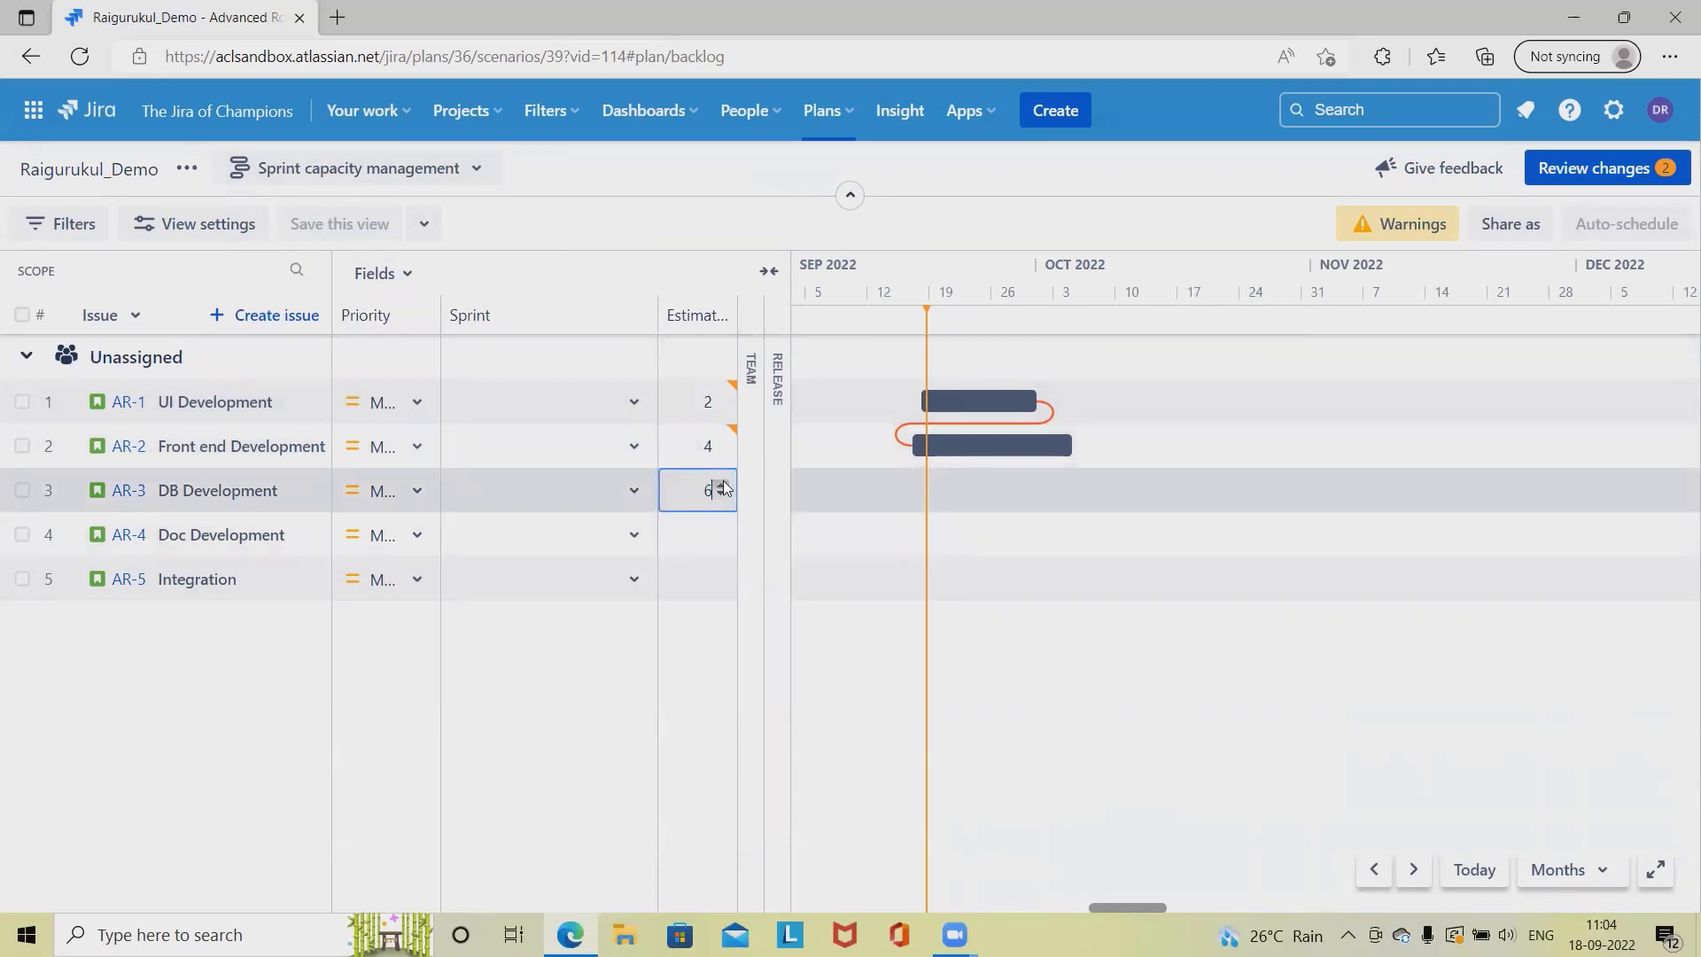
left_click(718, 539)
left_click(721, 529)
left_click(721, 529)
left_click(721, 529)
left_click(721, 529)
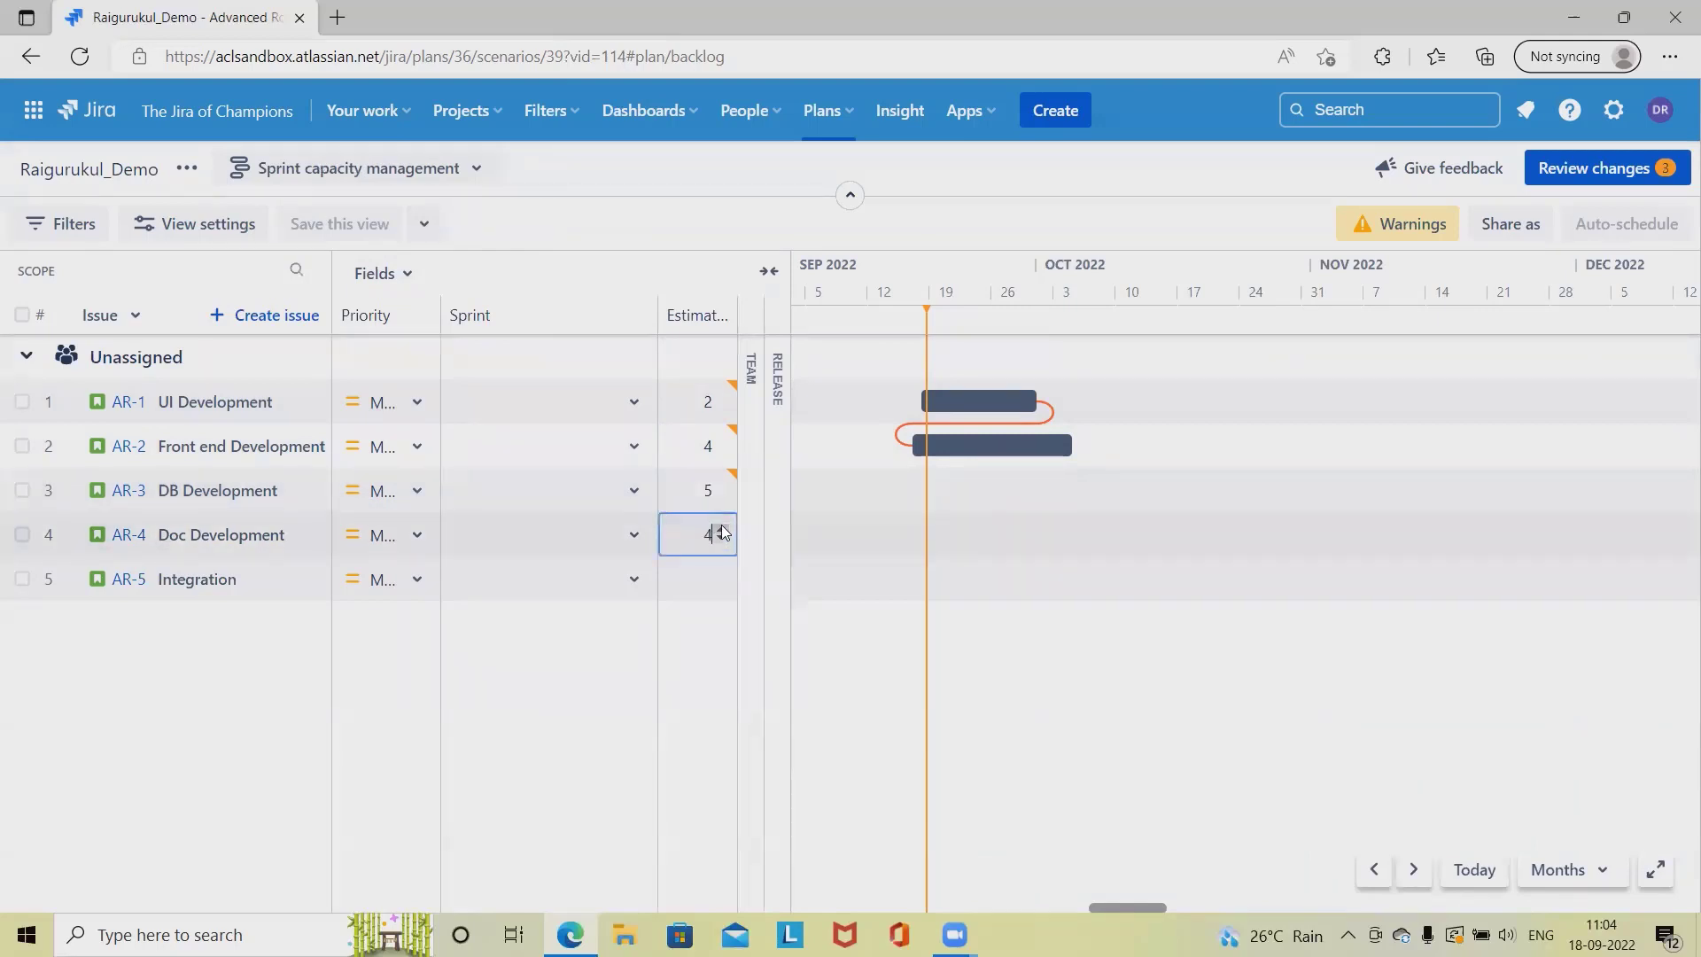
left_click(721, 577)
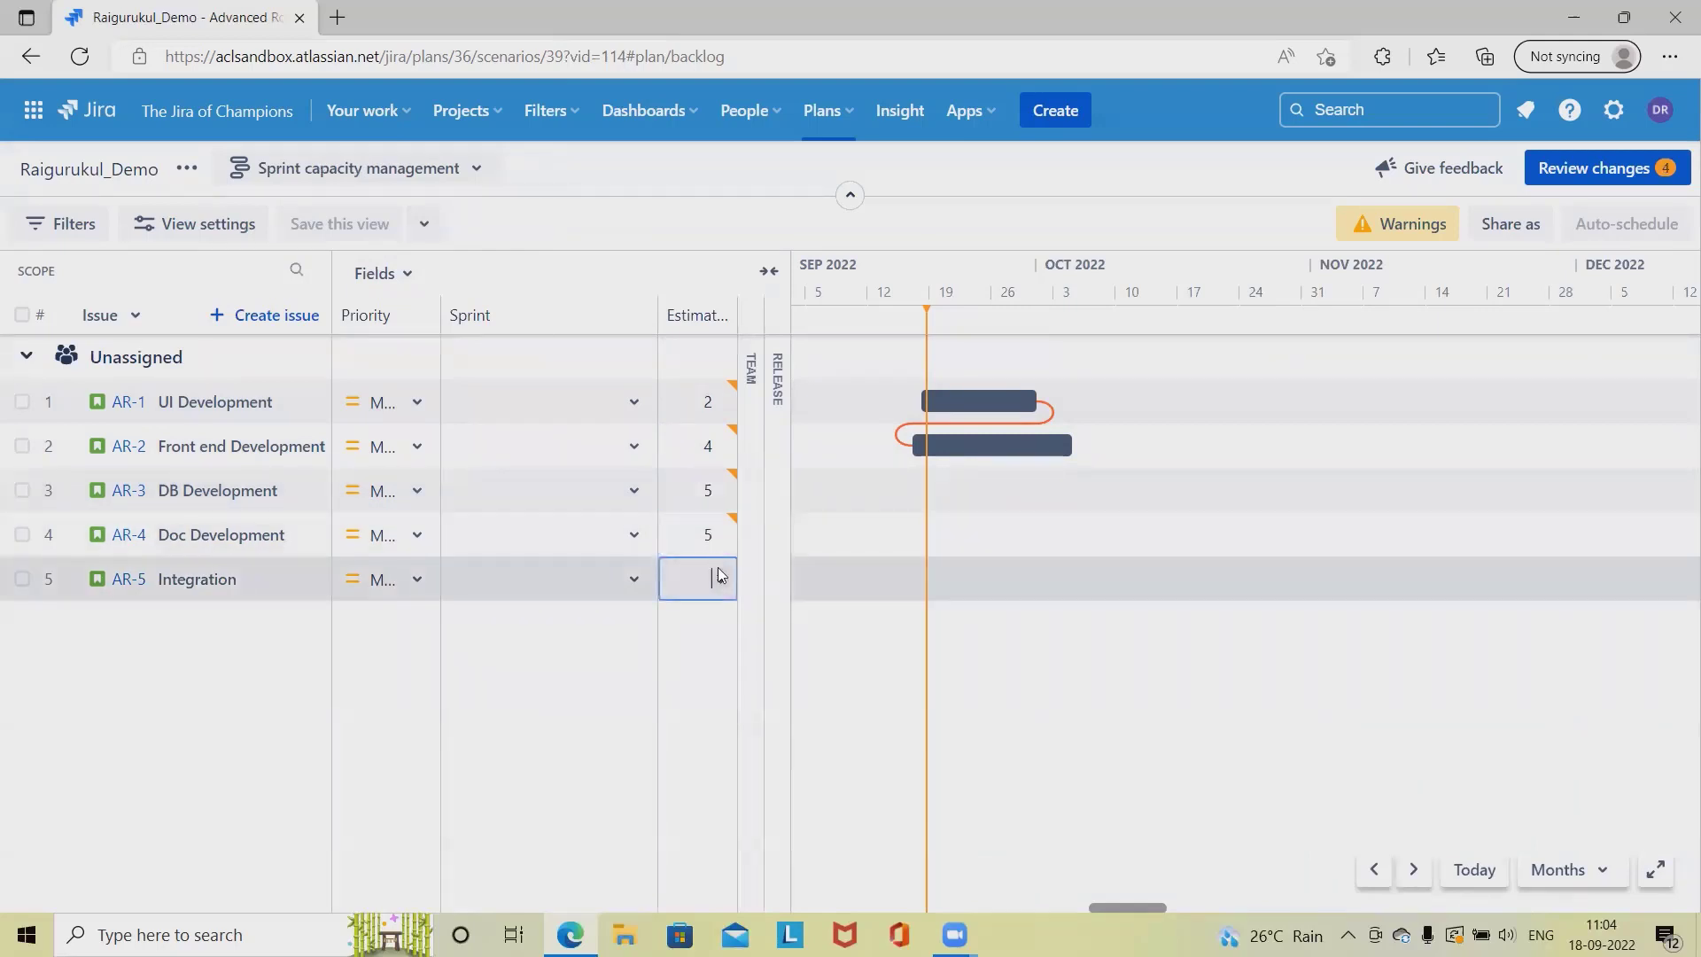
left_click(721, 573)
left_click(722, 573)
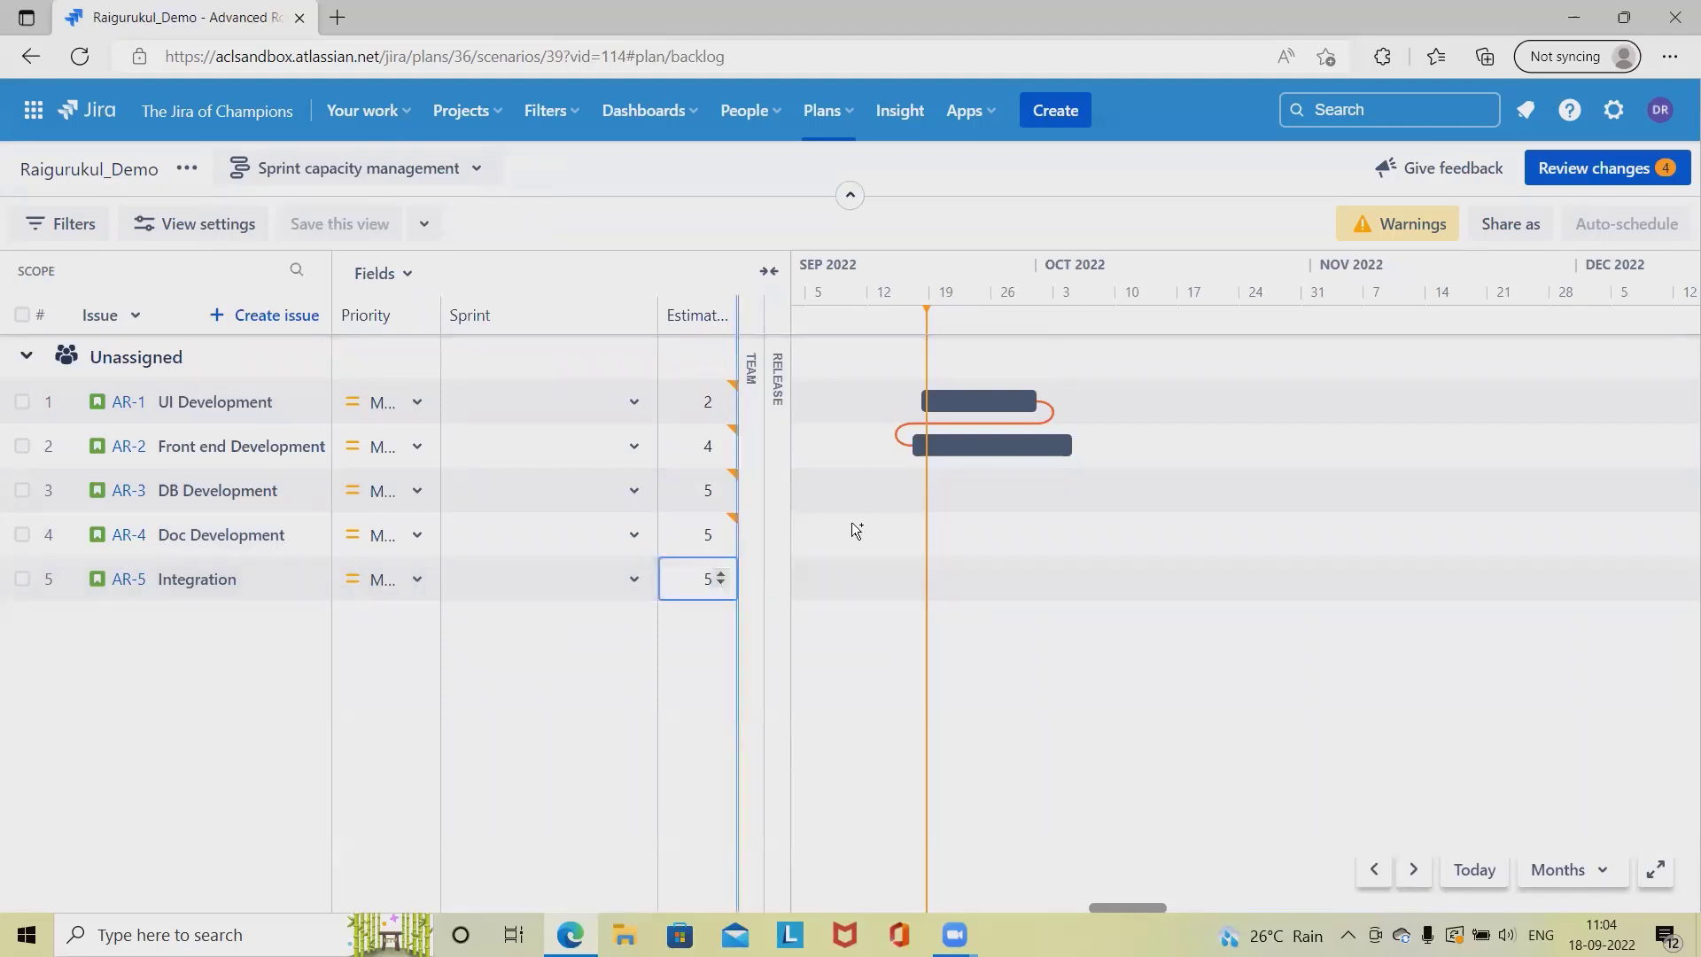
Step: Save the selected estimate changes to Jira, check UI Development's empty sprint list, and switch to Basic view
left_click(1592, 177)
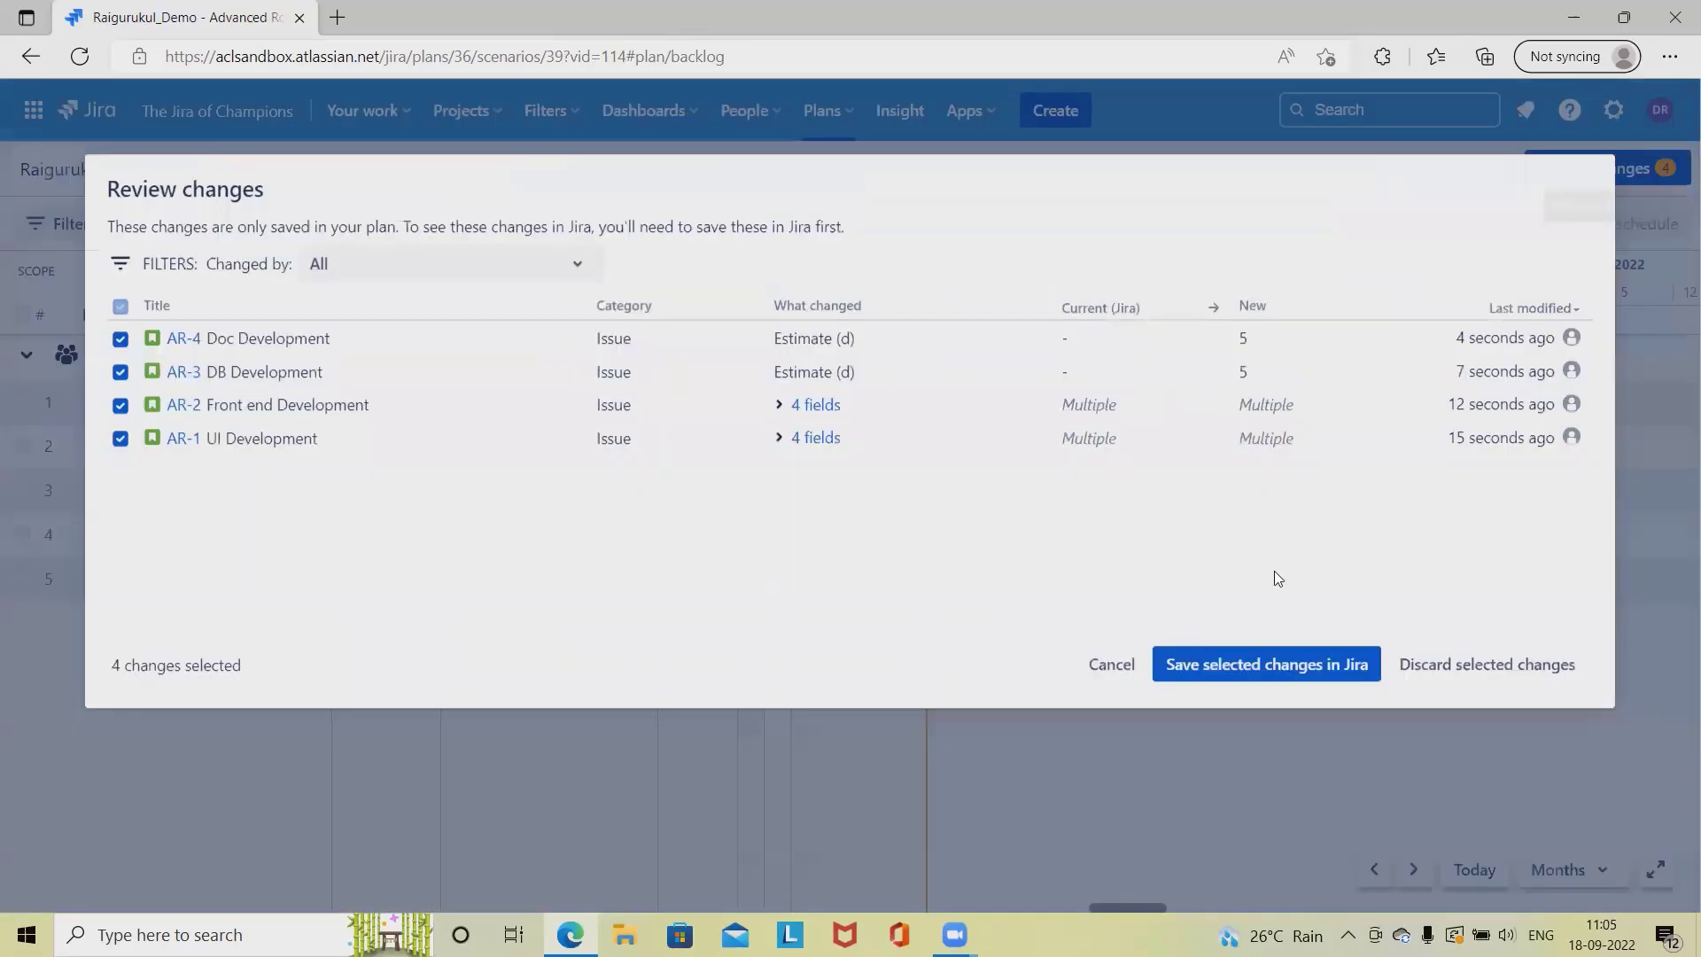
left_click(1238, 667)
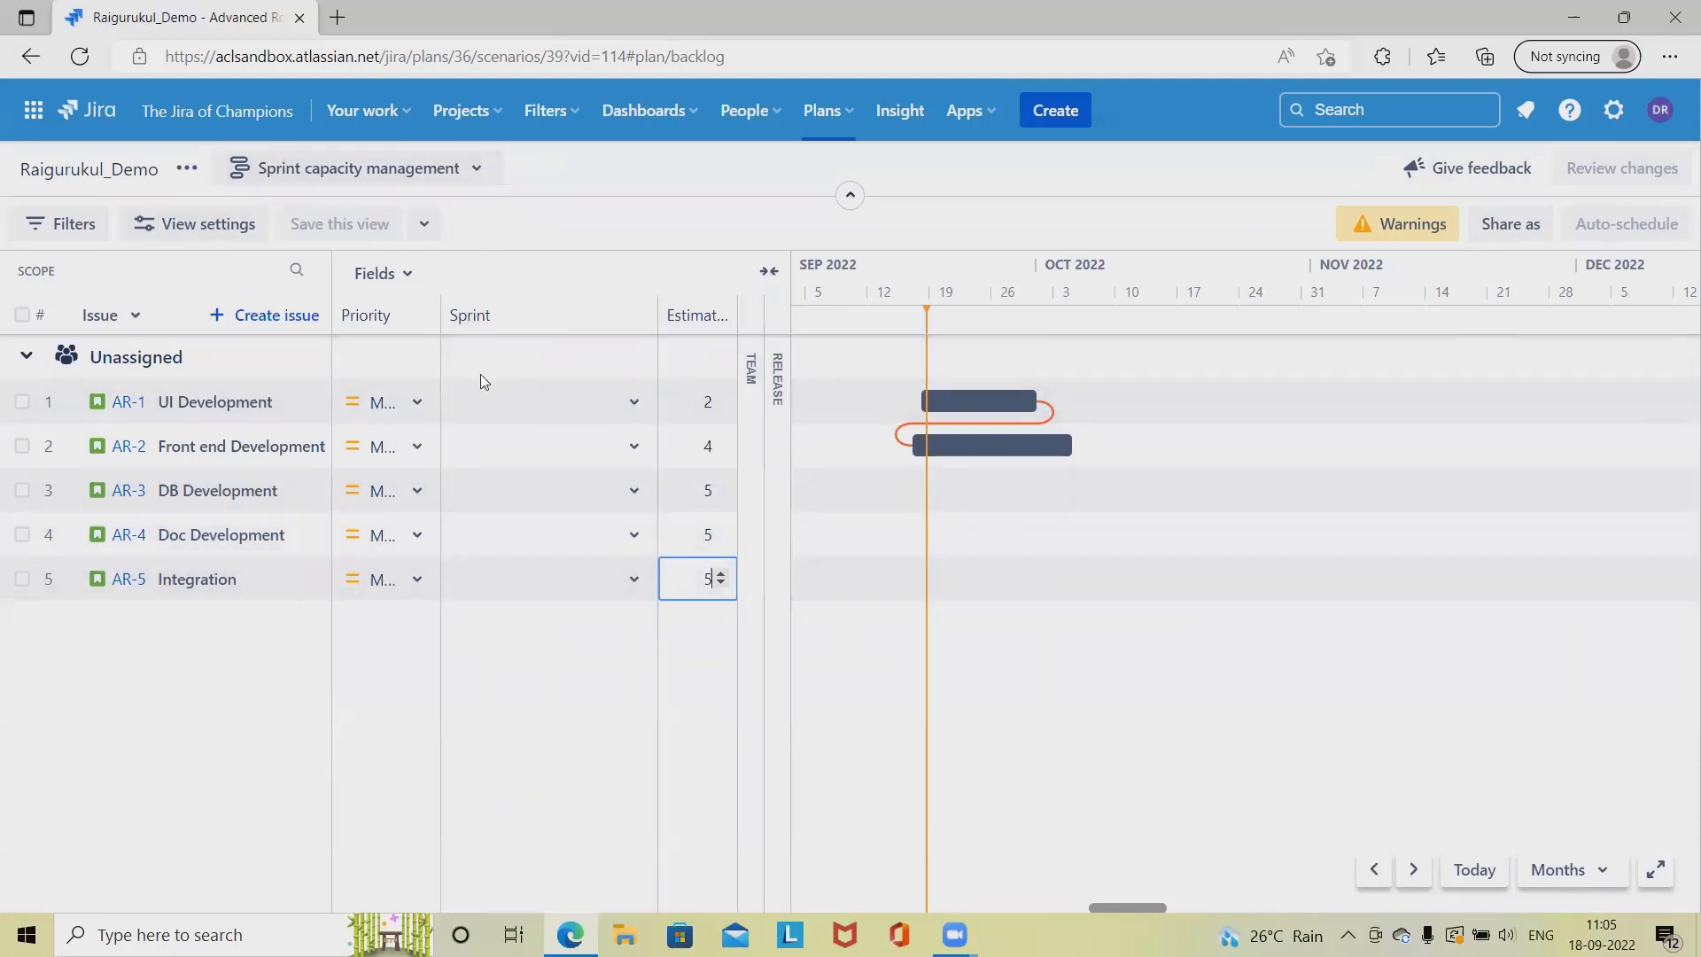
left_click(626, 404)
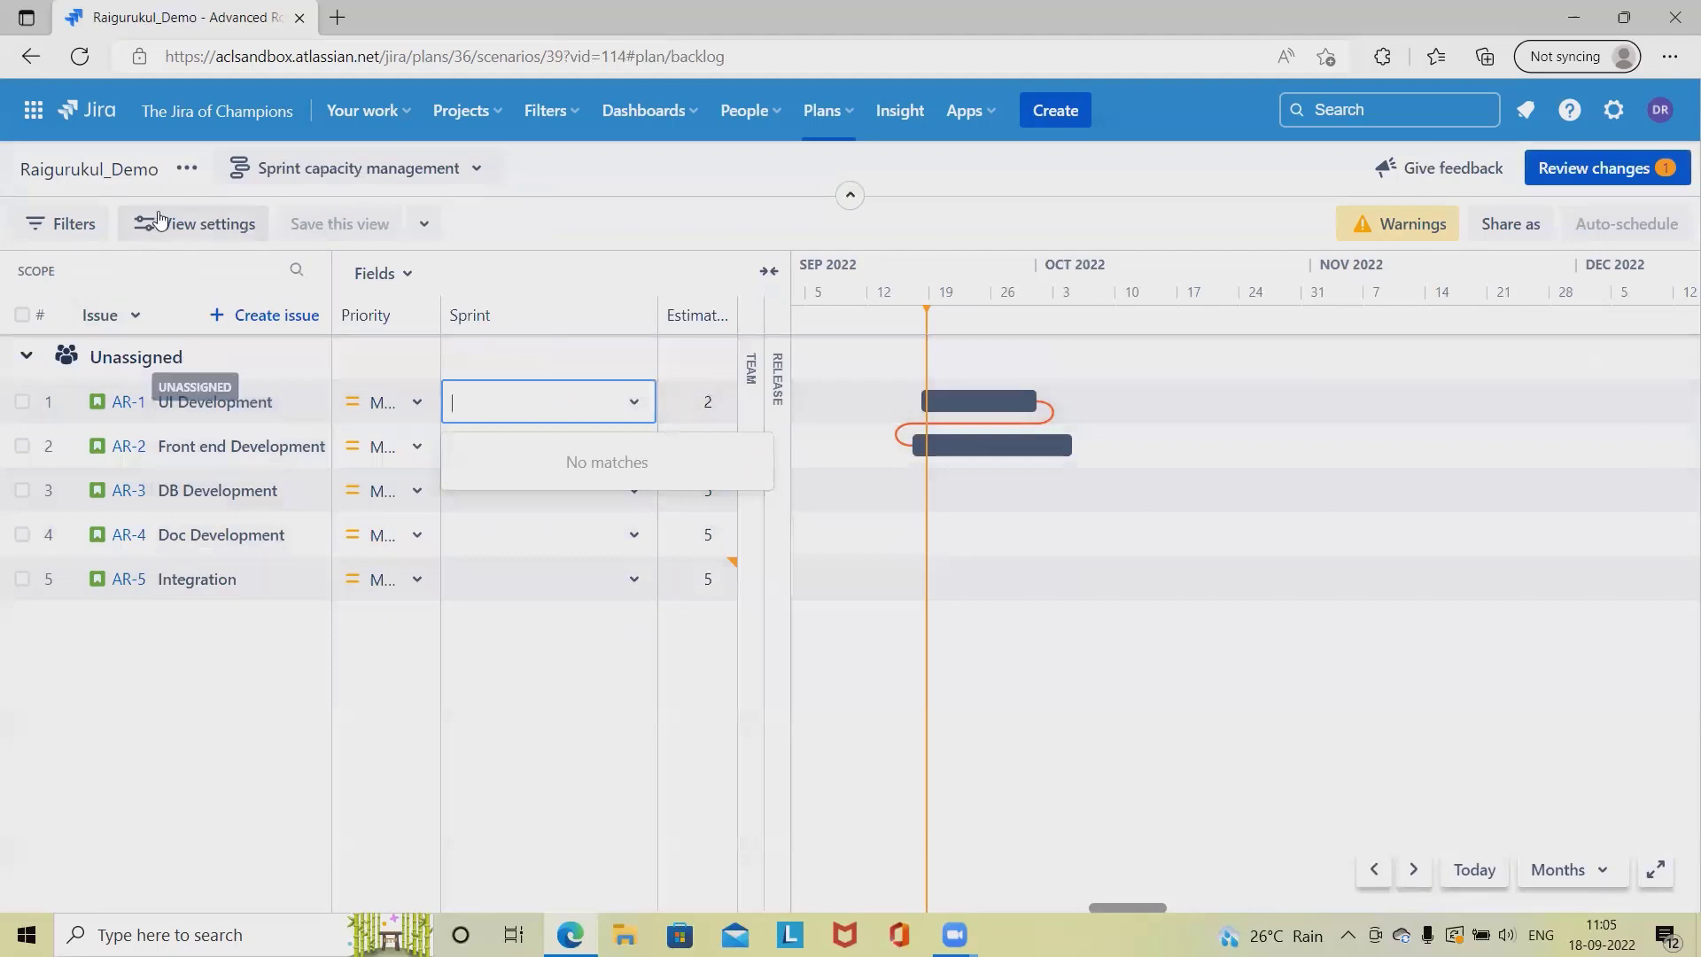
left_click(585, 235)
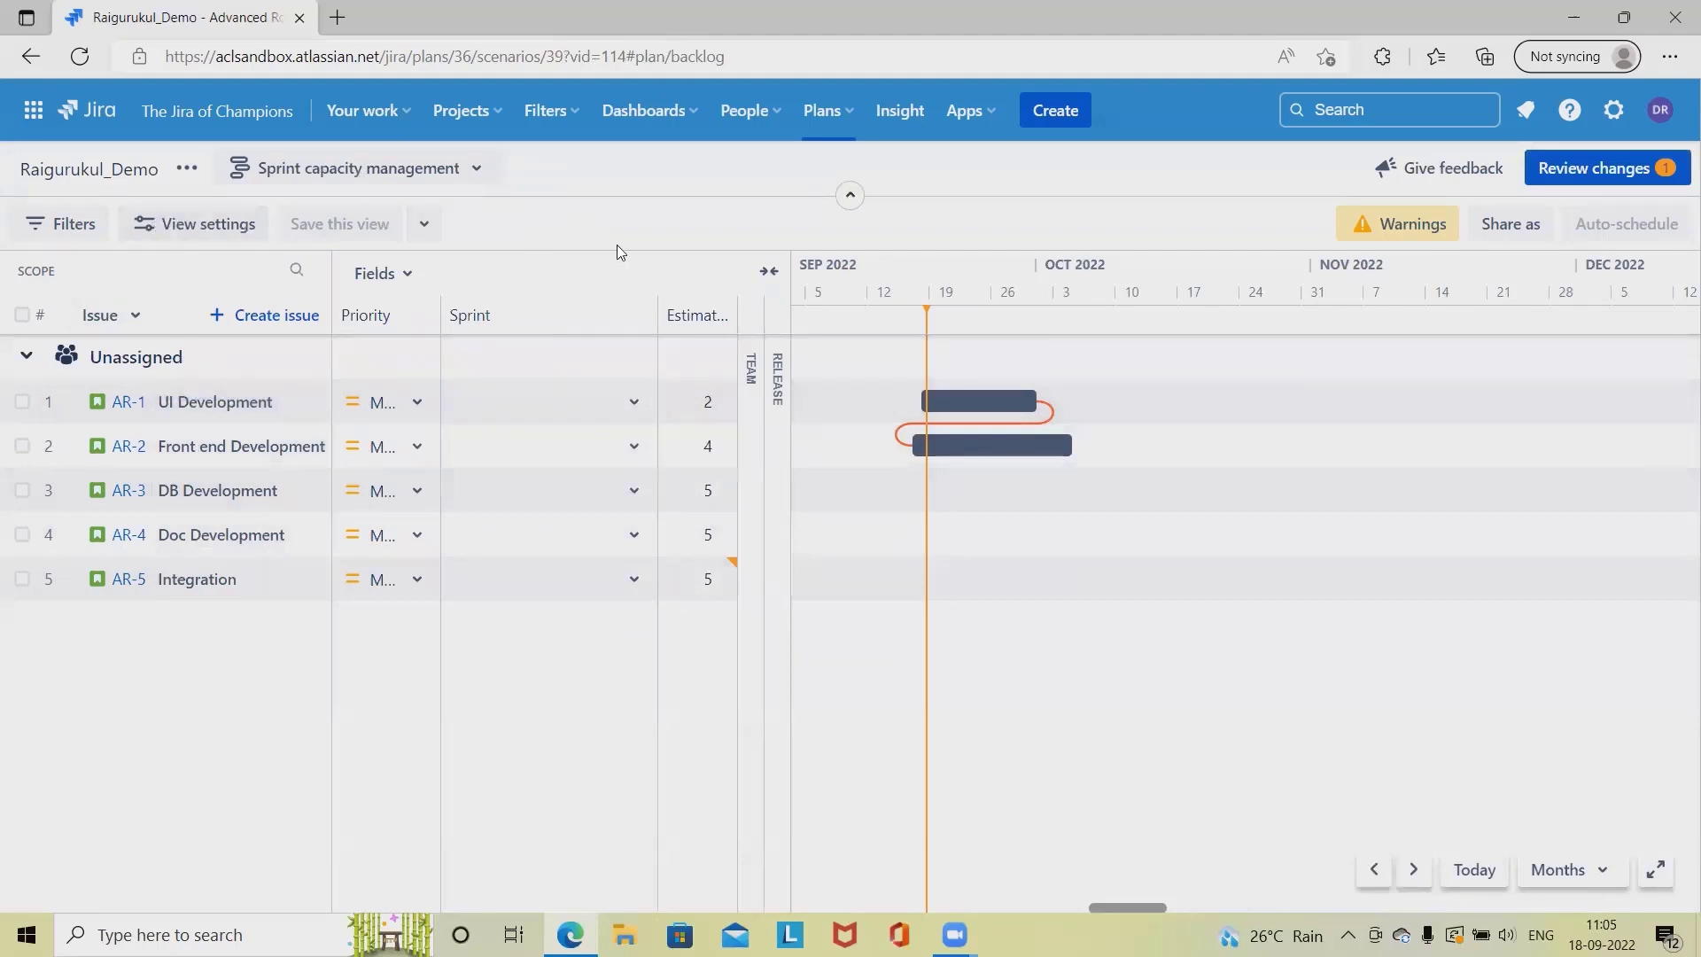
left_click(468, 177)
left_click(294, 300)
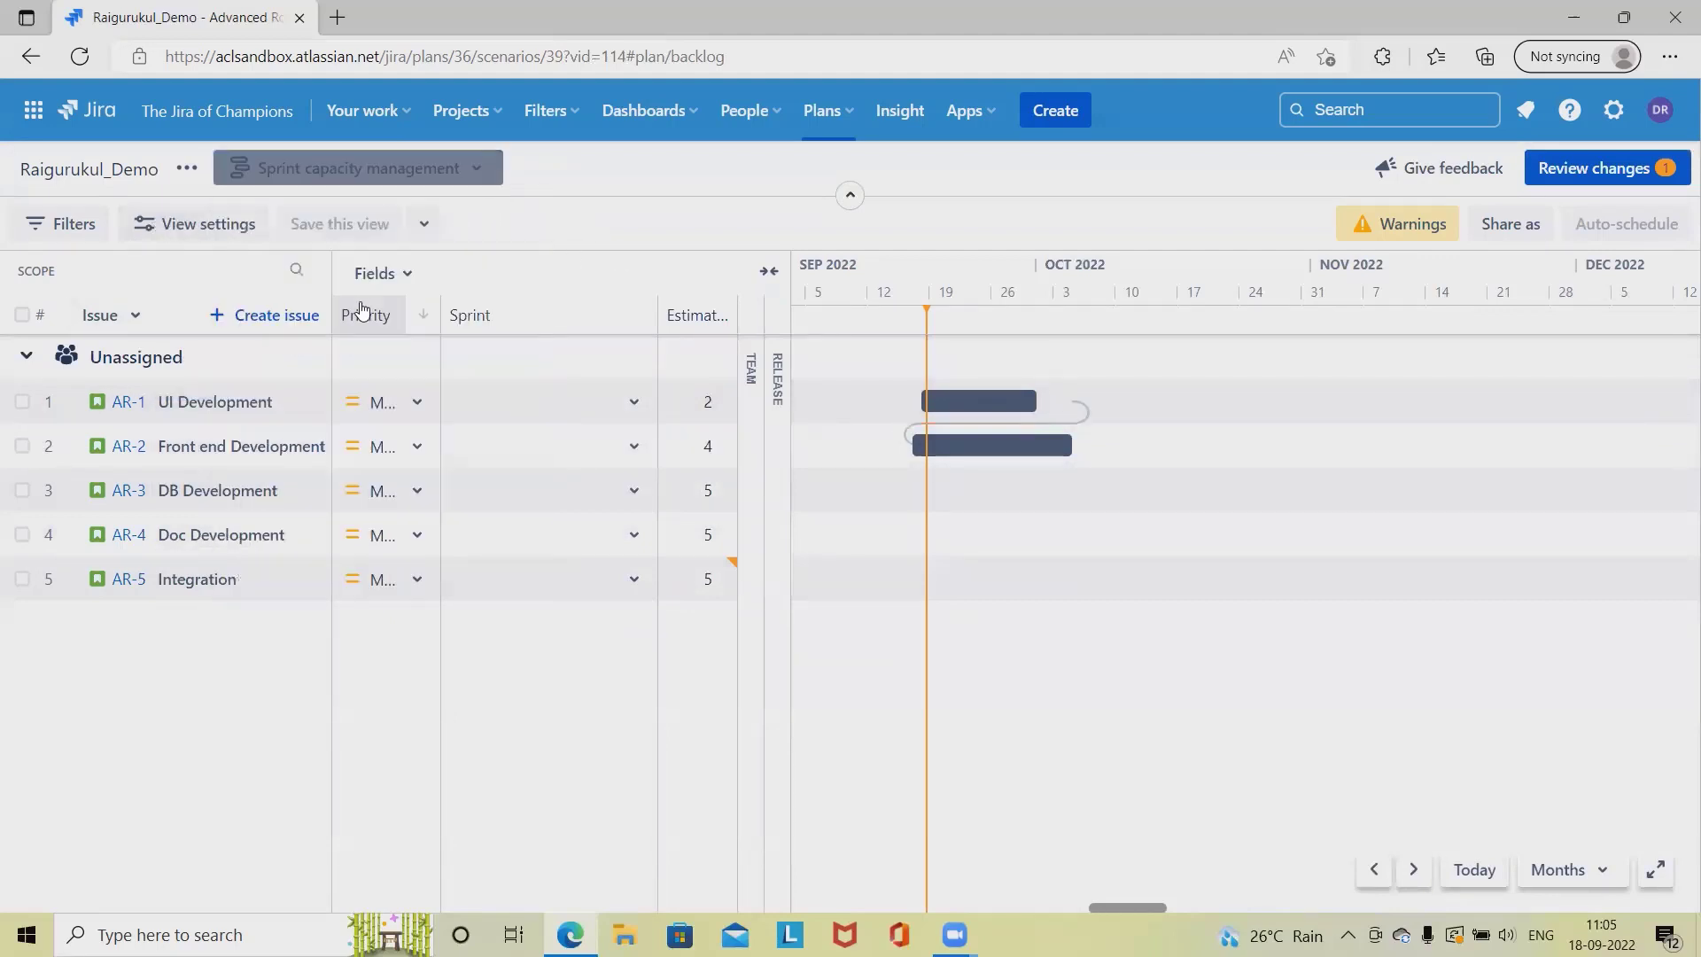
Step: In plan settings' Saved views, set Basic as default instead of Sprint capacity management, then open Issue sources
left_click(187, 169)
left_click(241, 277)
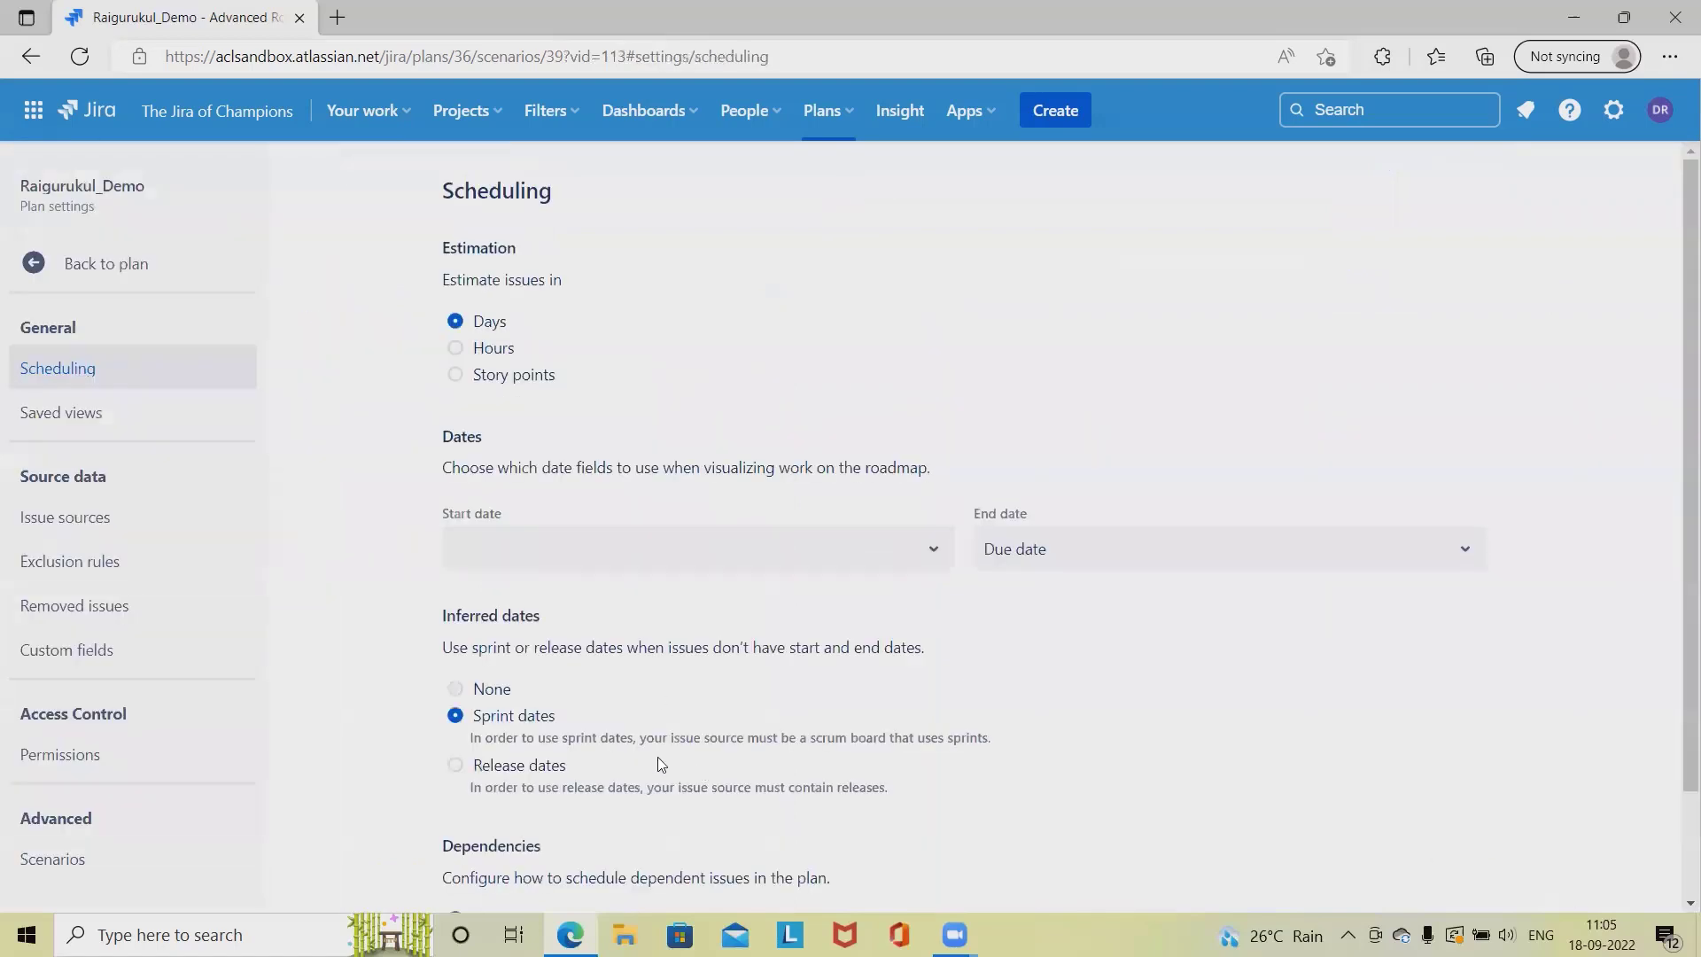
left_click(74, 428)
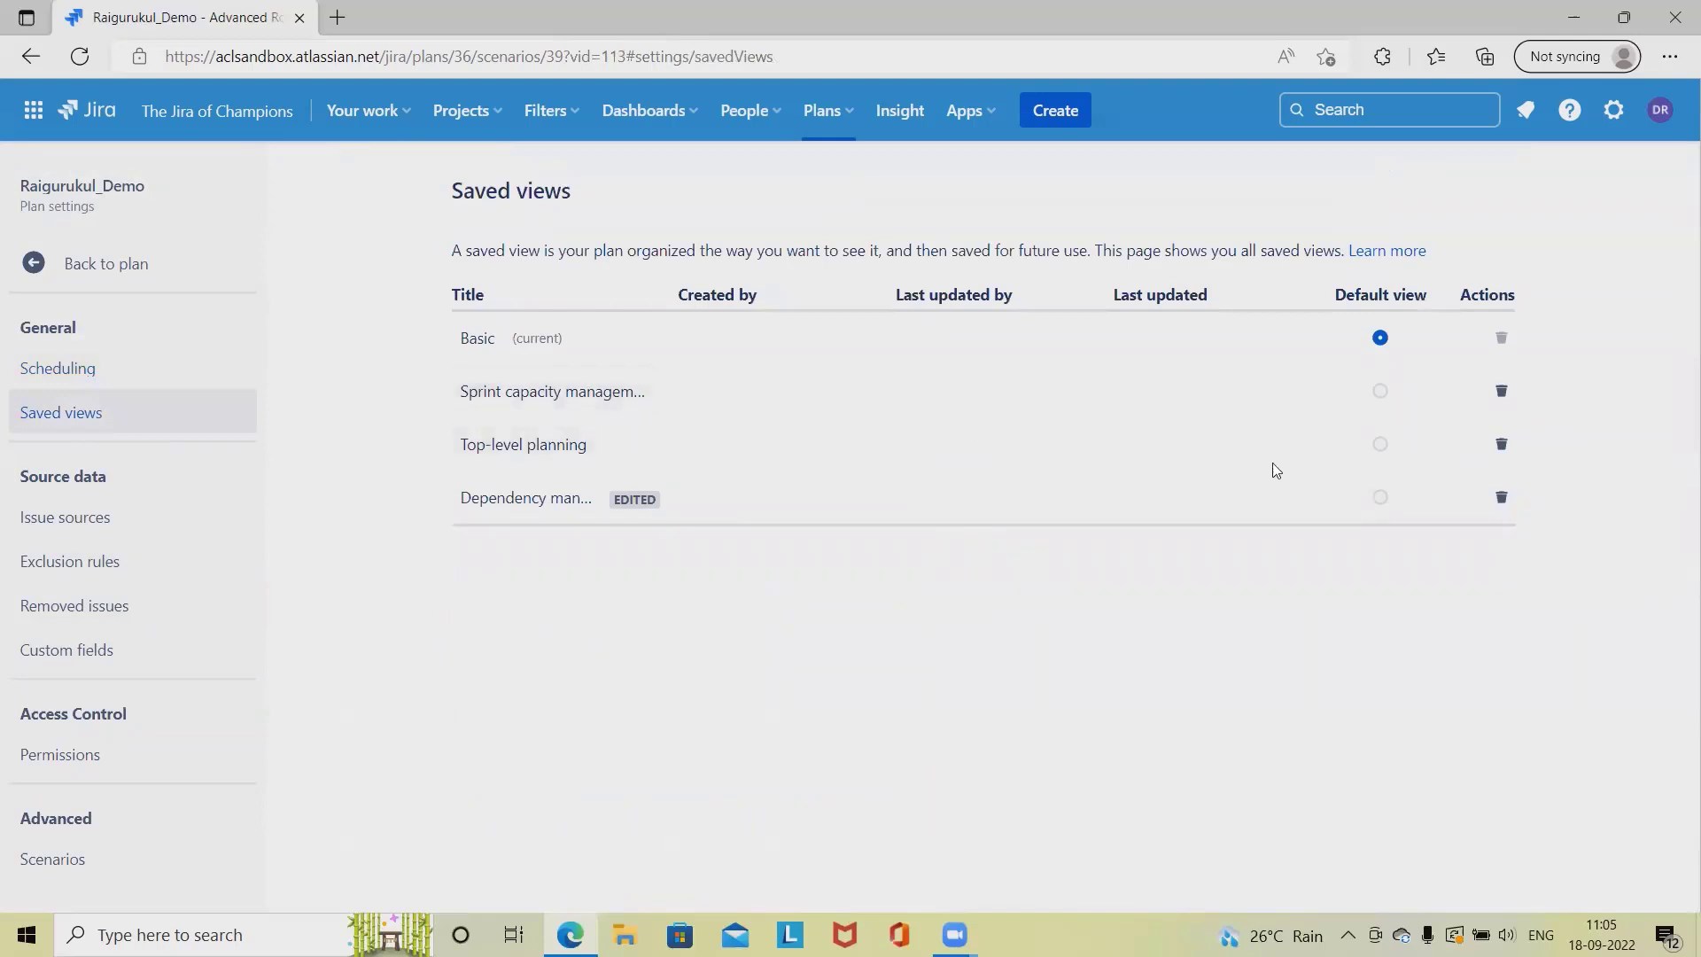
left_click(1381, 392)
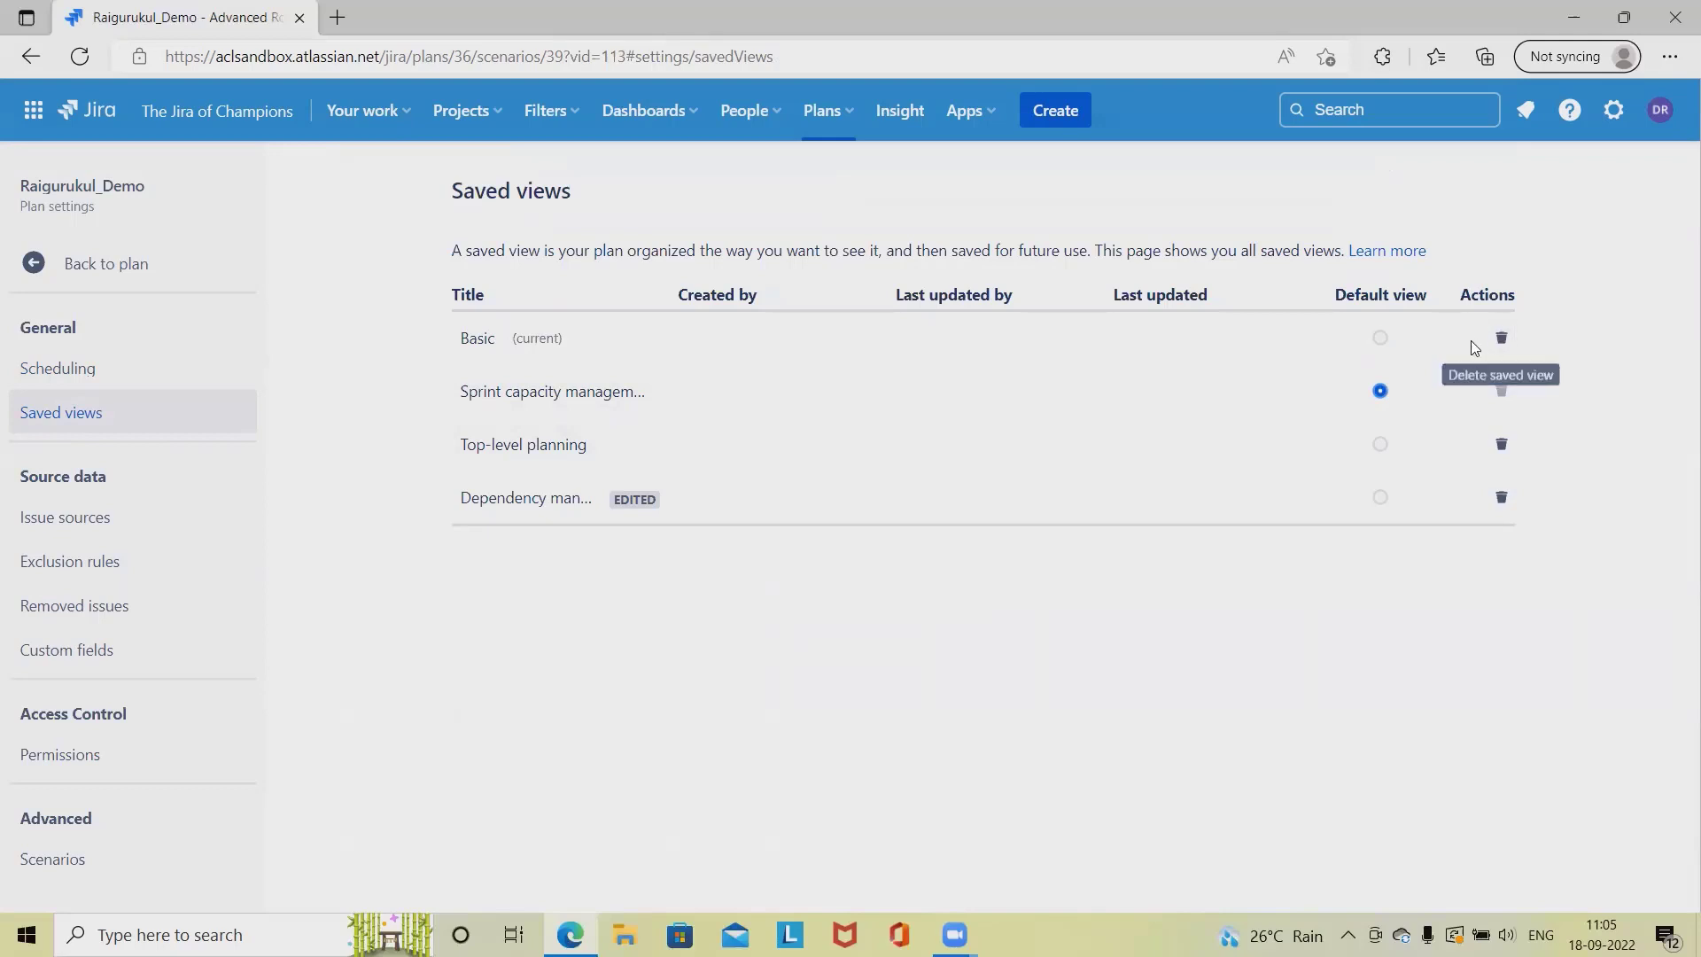
left_click(1381, 342)
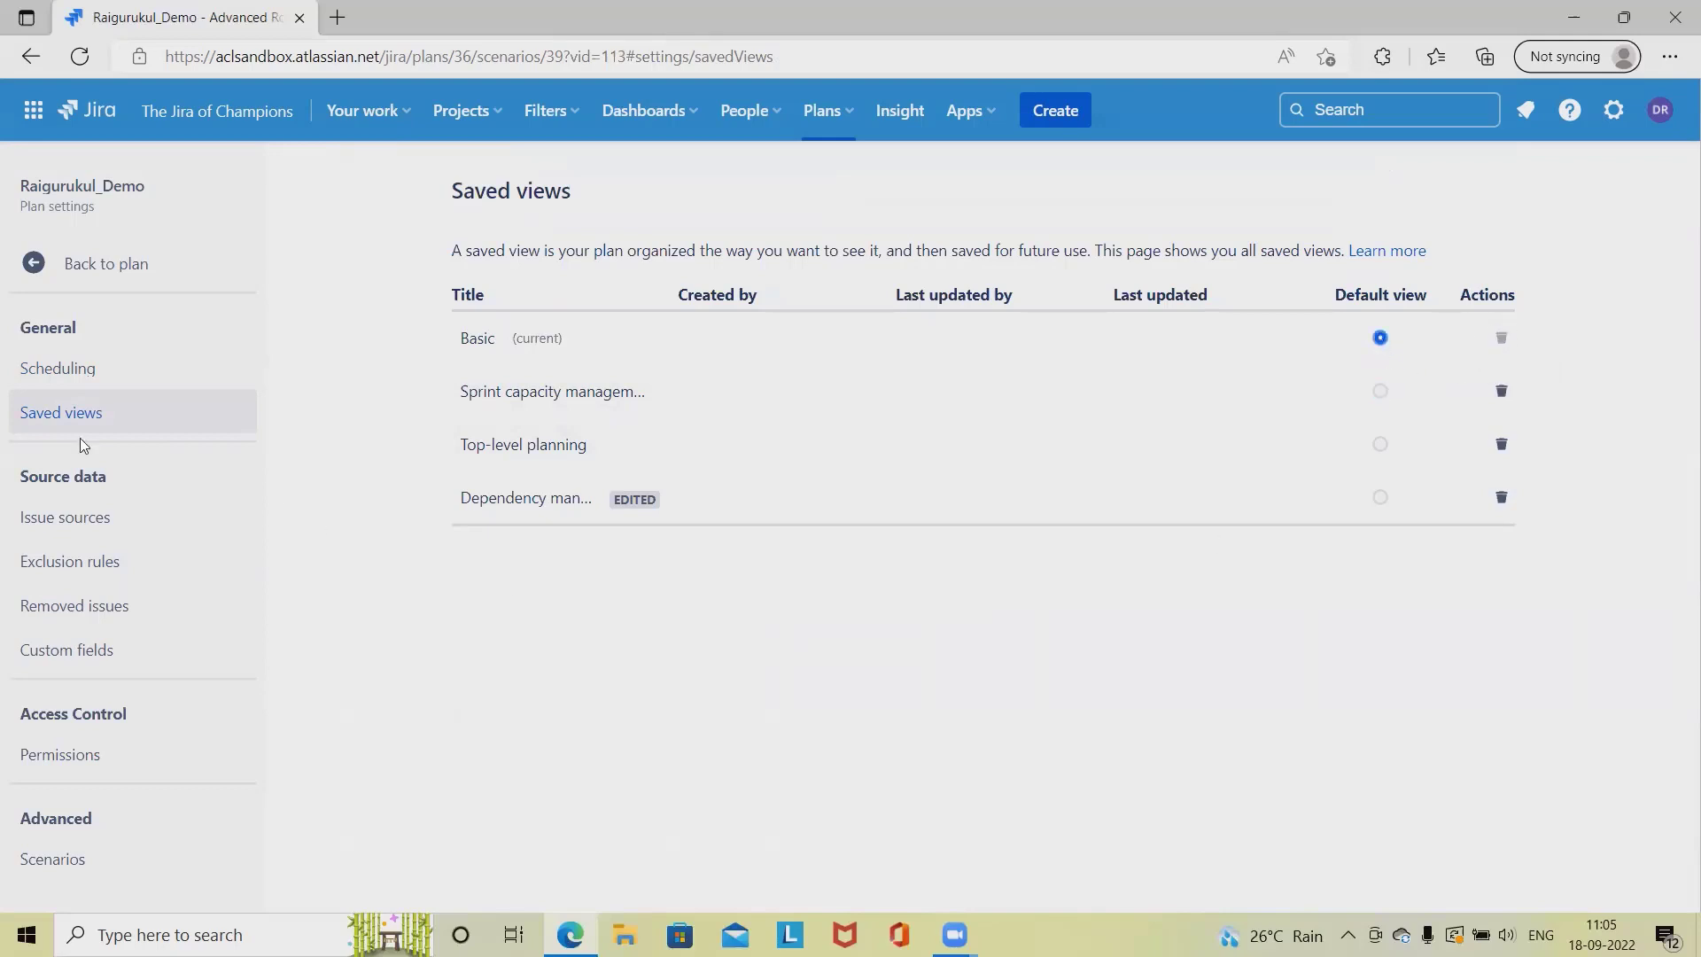
left_click(62, 521)
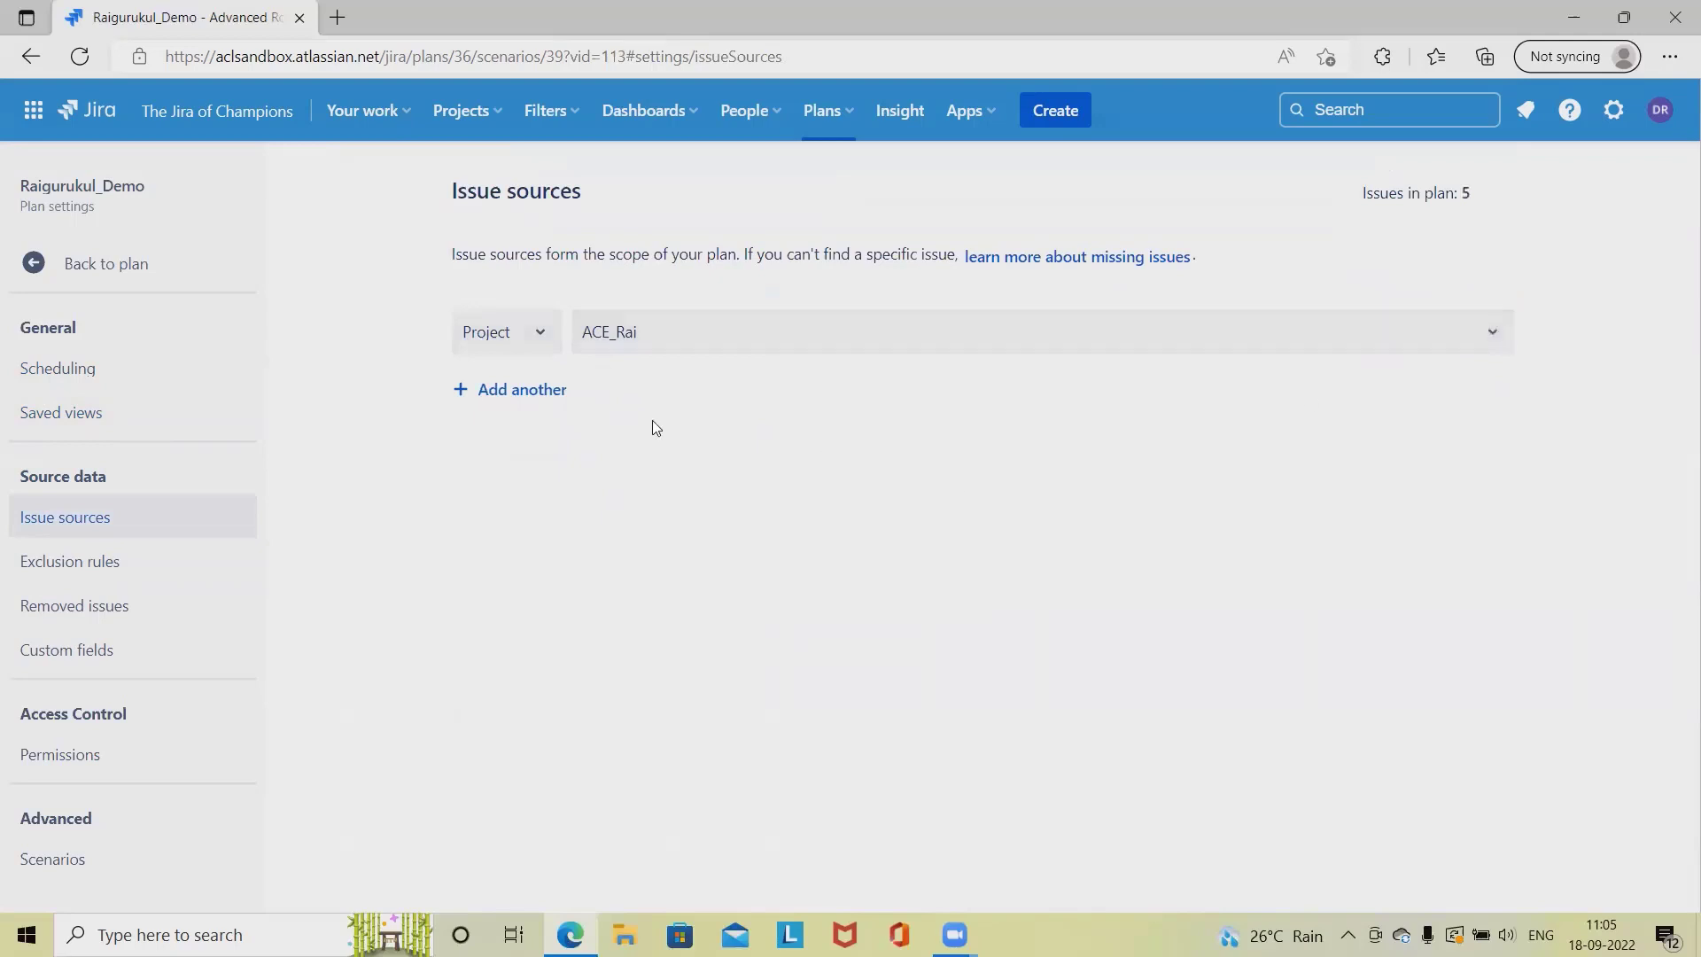
Step: Start adding another issue source, view the Board/Project/Filter options and dismiss them, then open Exclusion rules
left_click(516, 390)
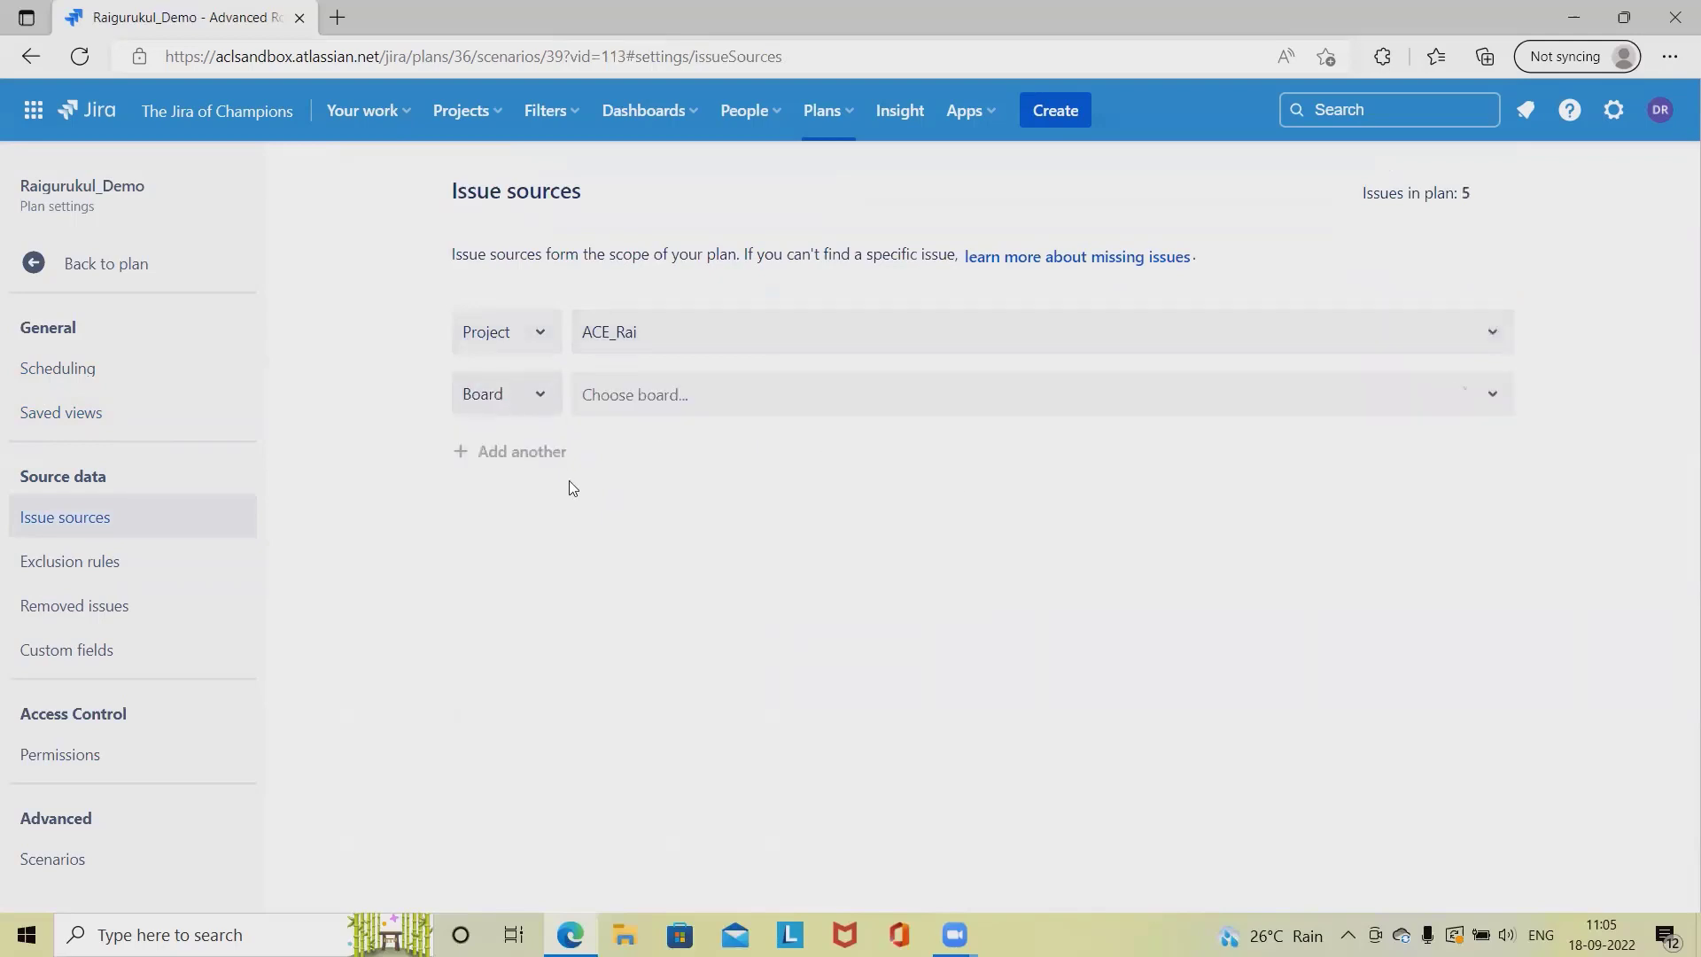
left_click(543, 397)
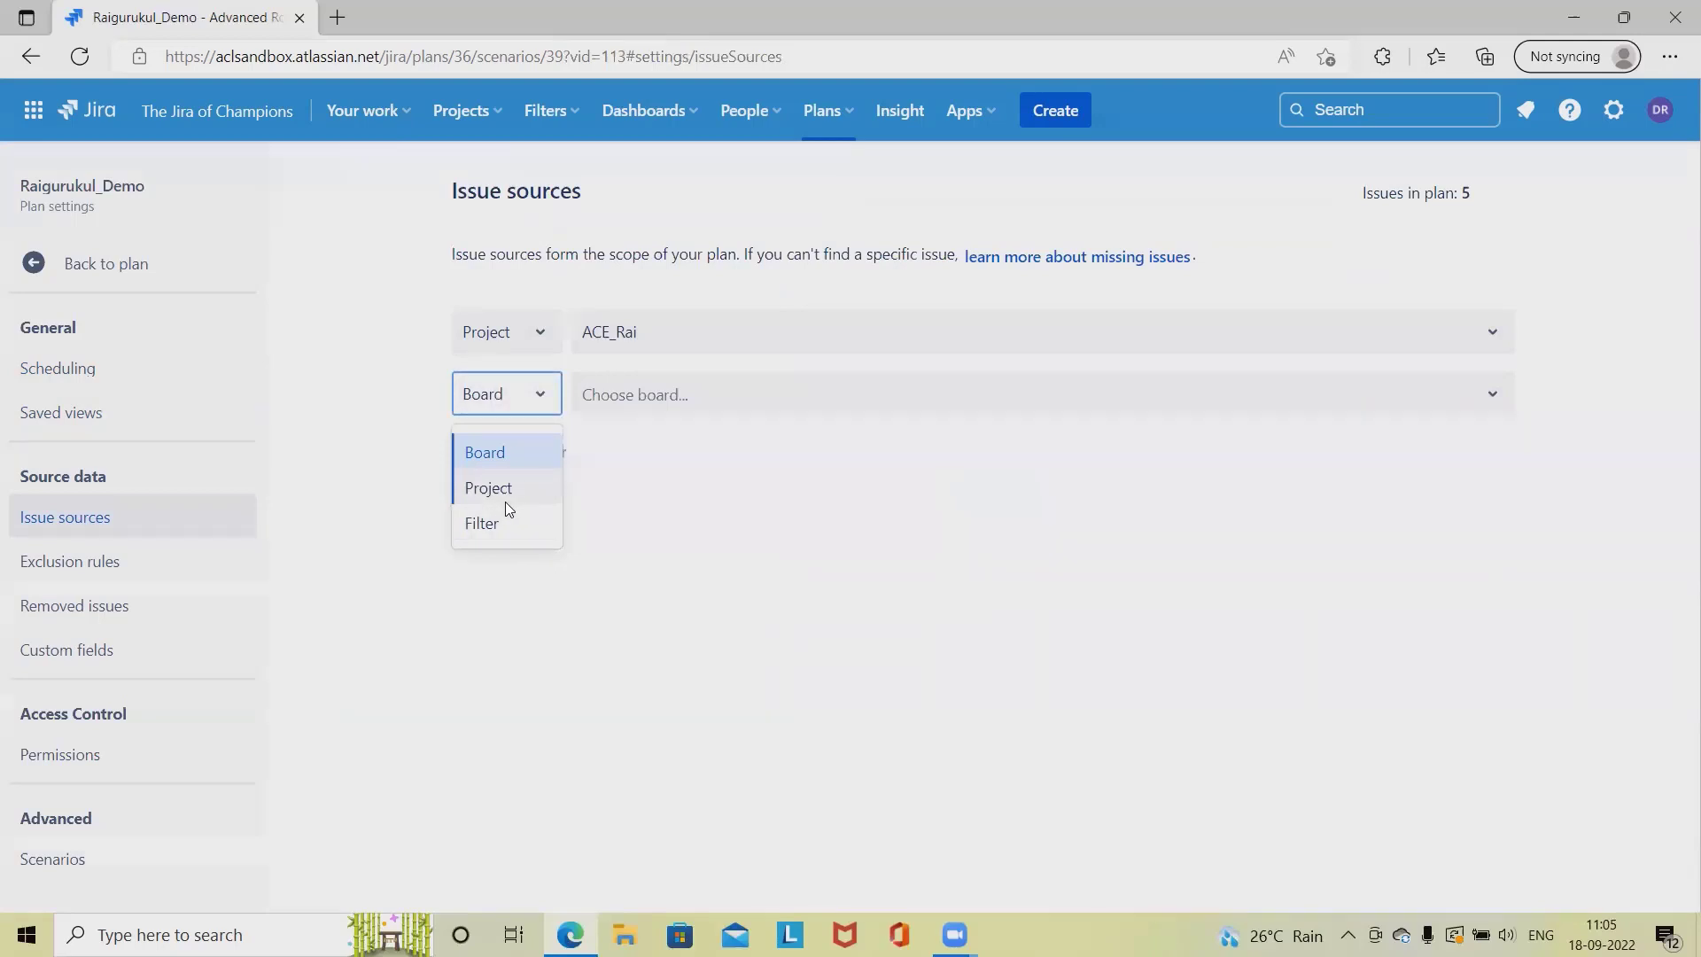
left_click(805, 560)
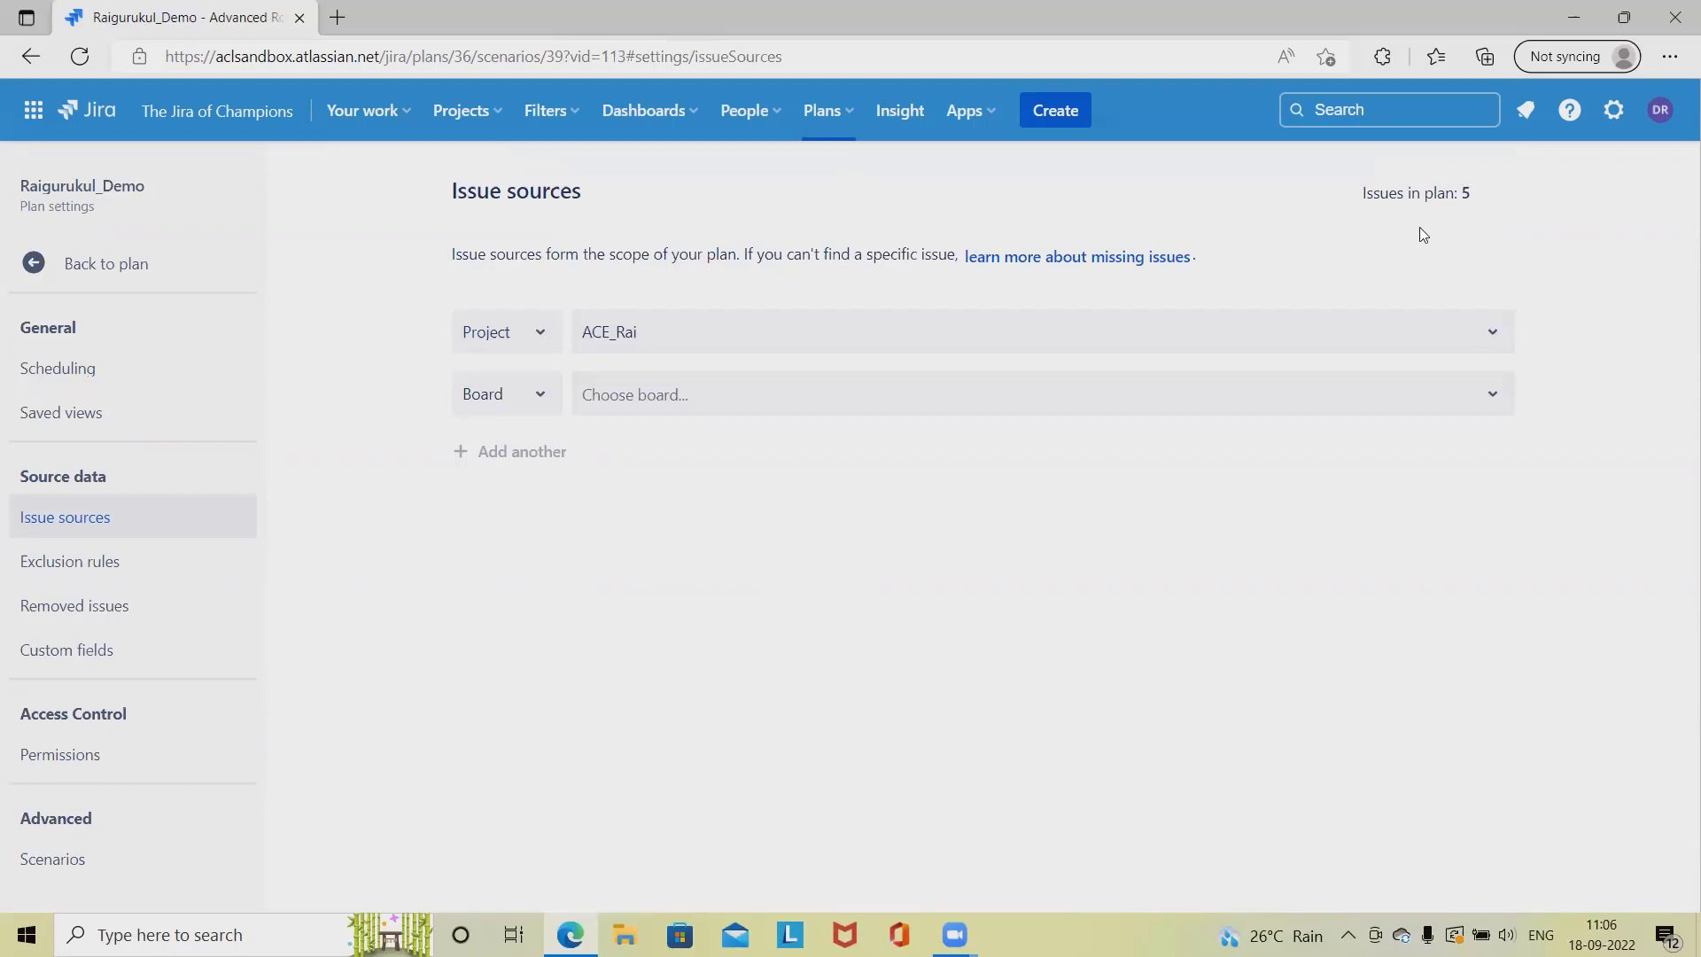
left_click(89, 564)
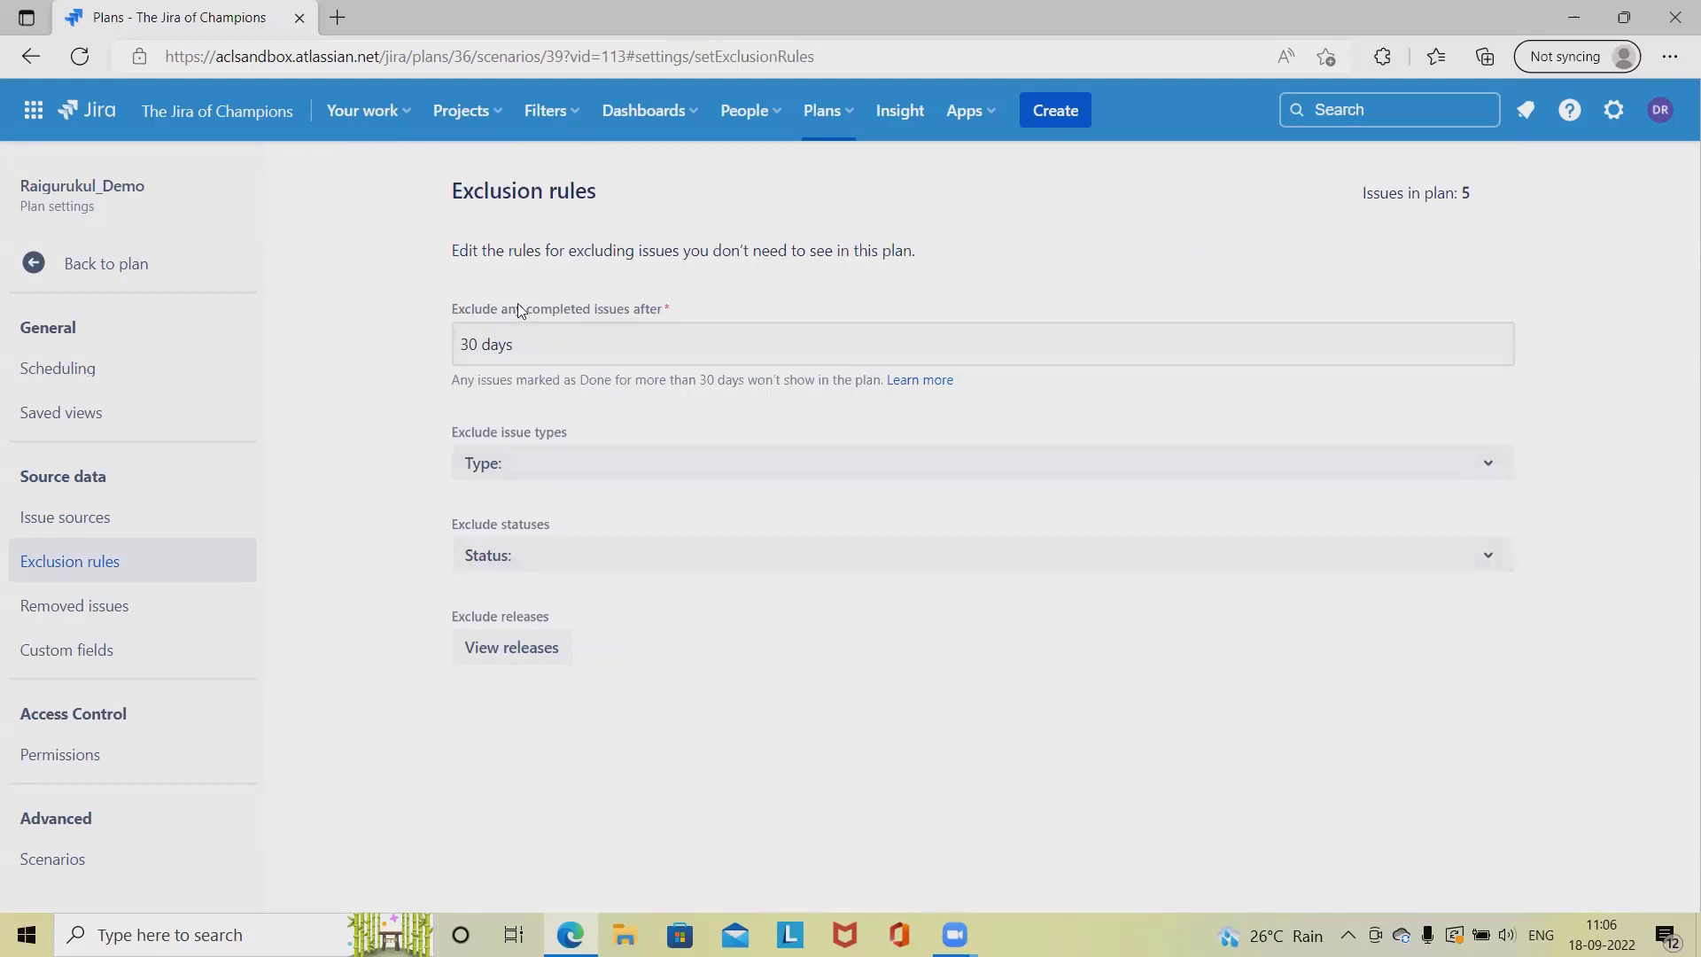
Step: Inspect the 30-day completed-issue cutoff, issue-type and status exclusions unchanged, then open Removed issues
left_click(543, 346)
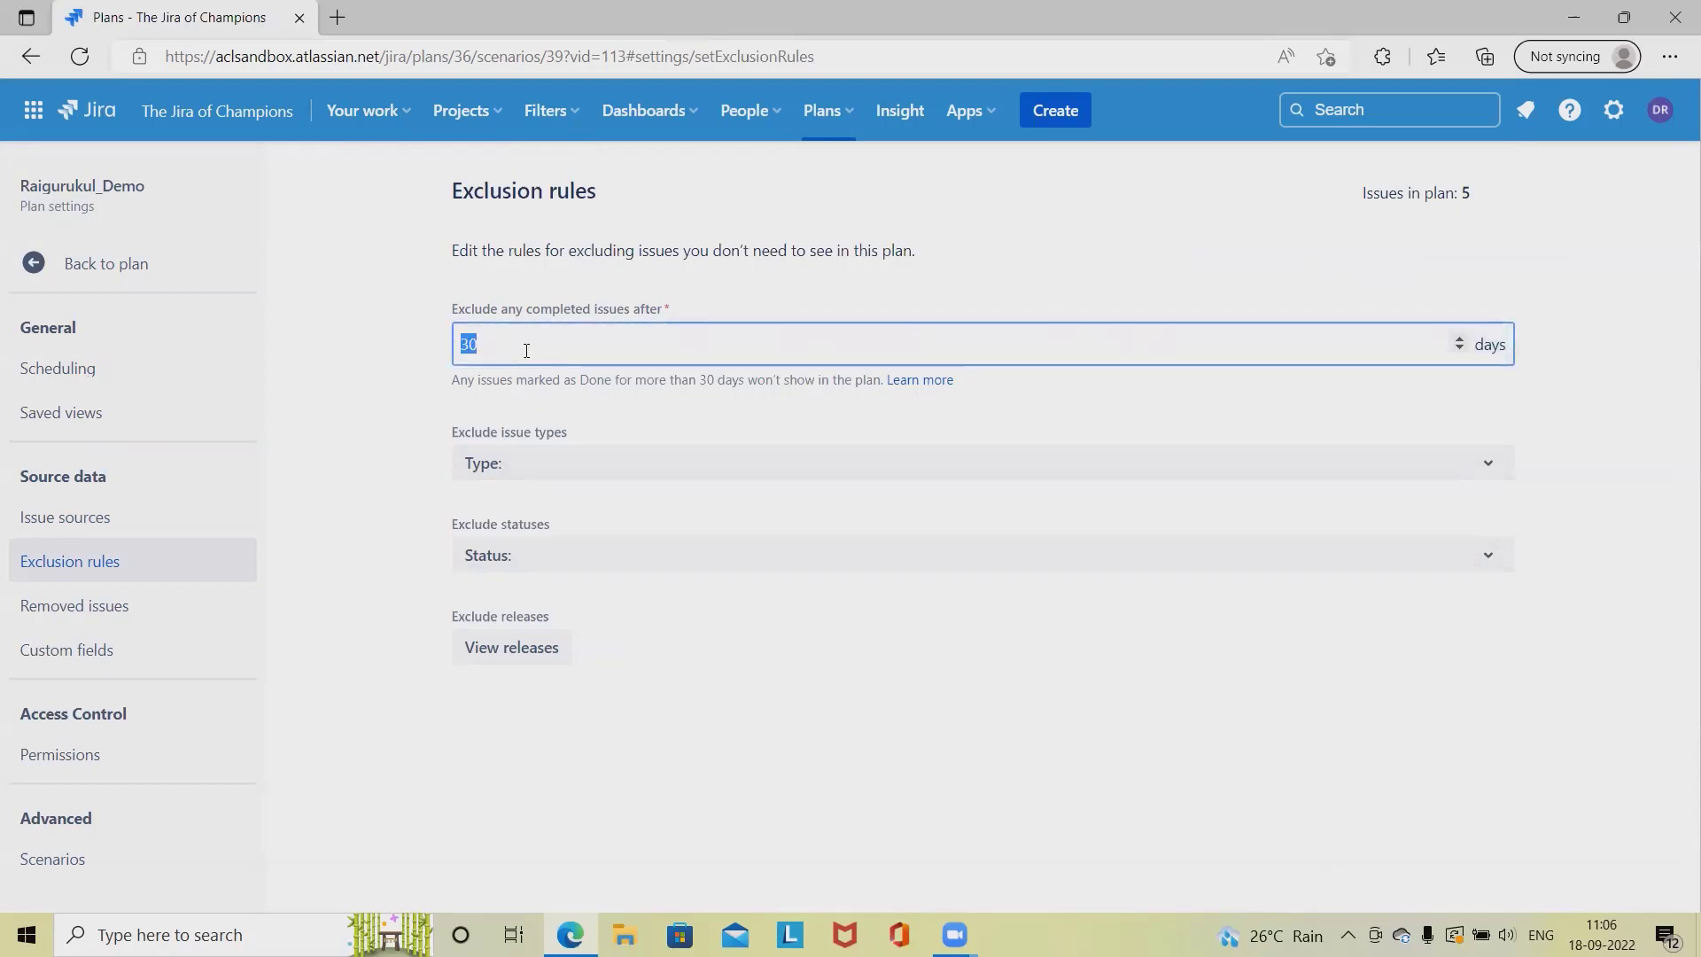
left_click(637, 476)
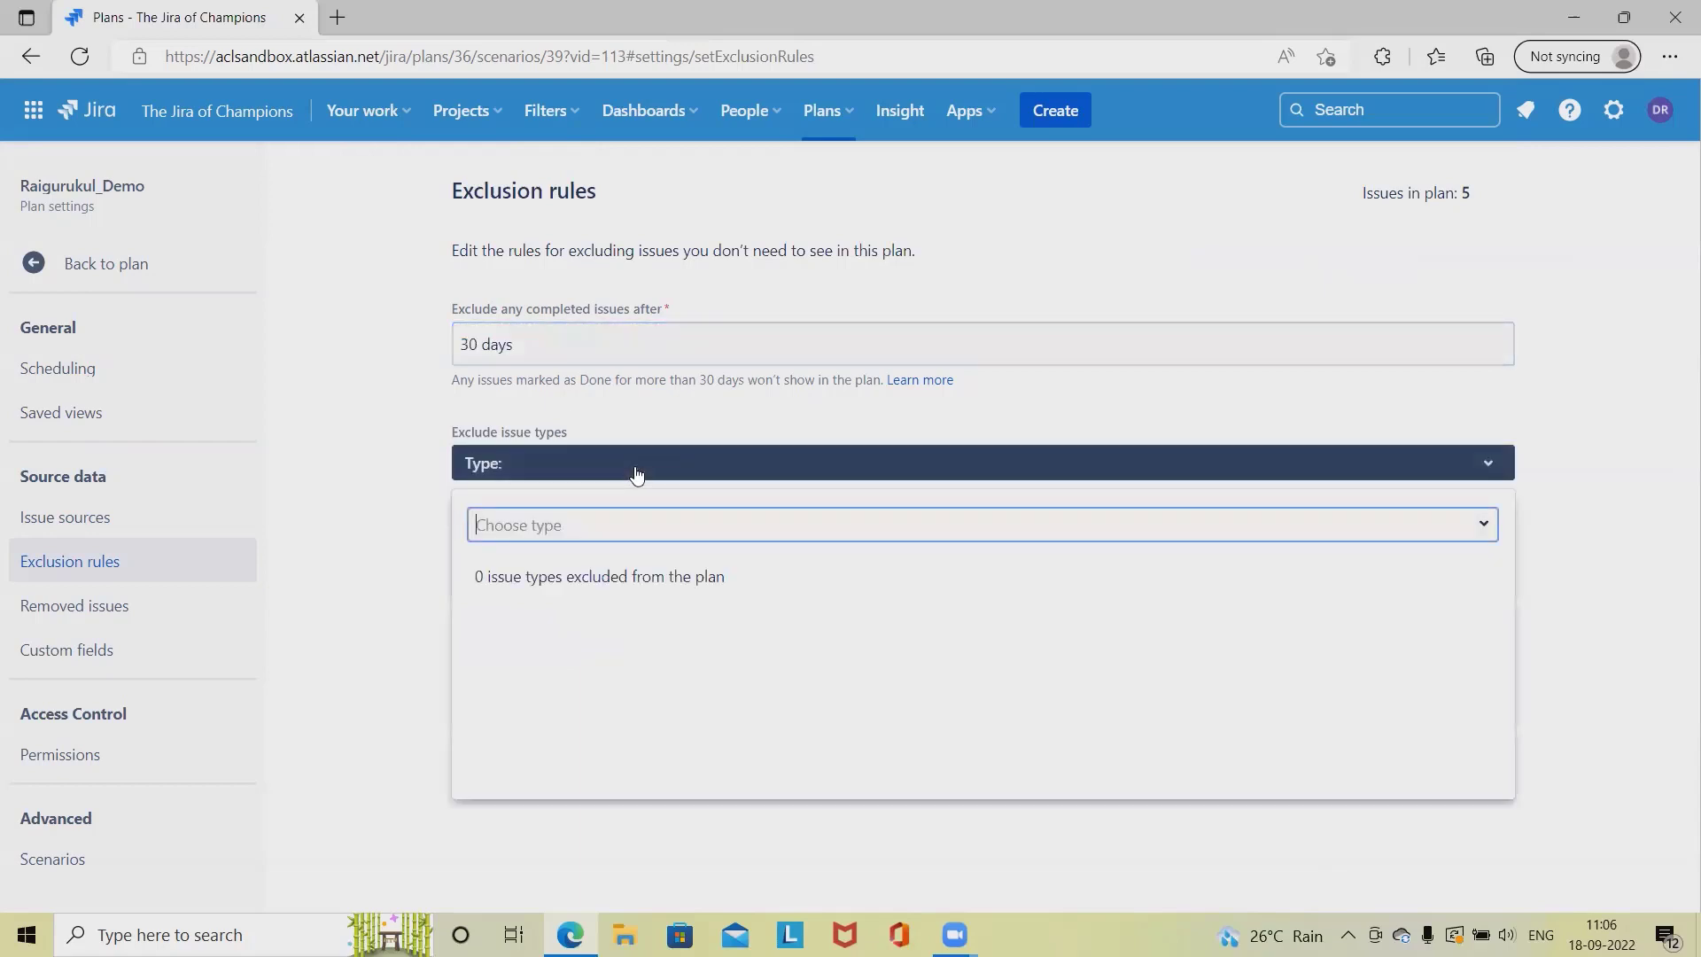
left_click(1480, 525)
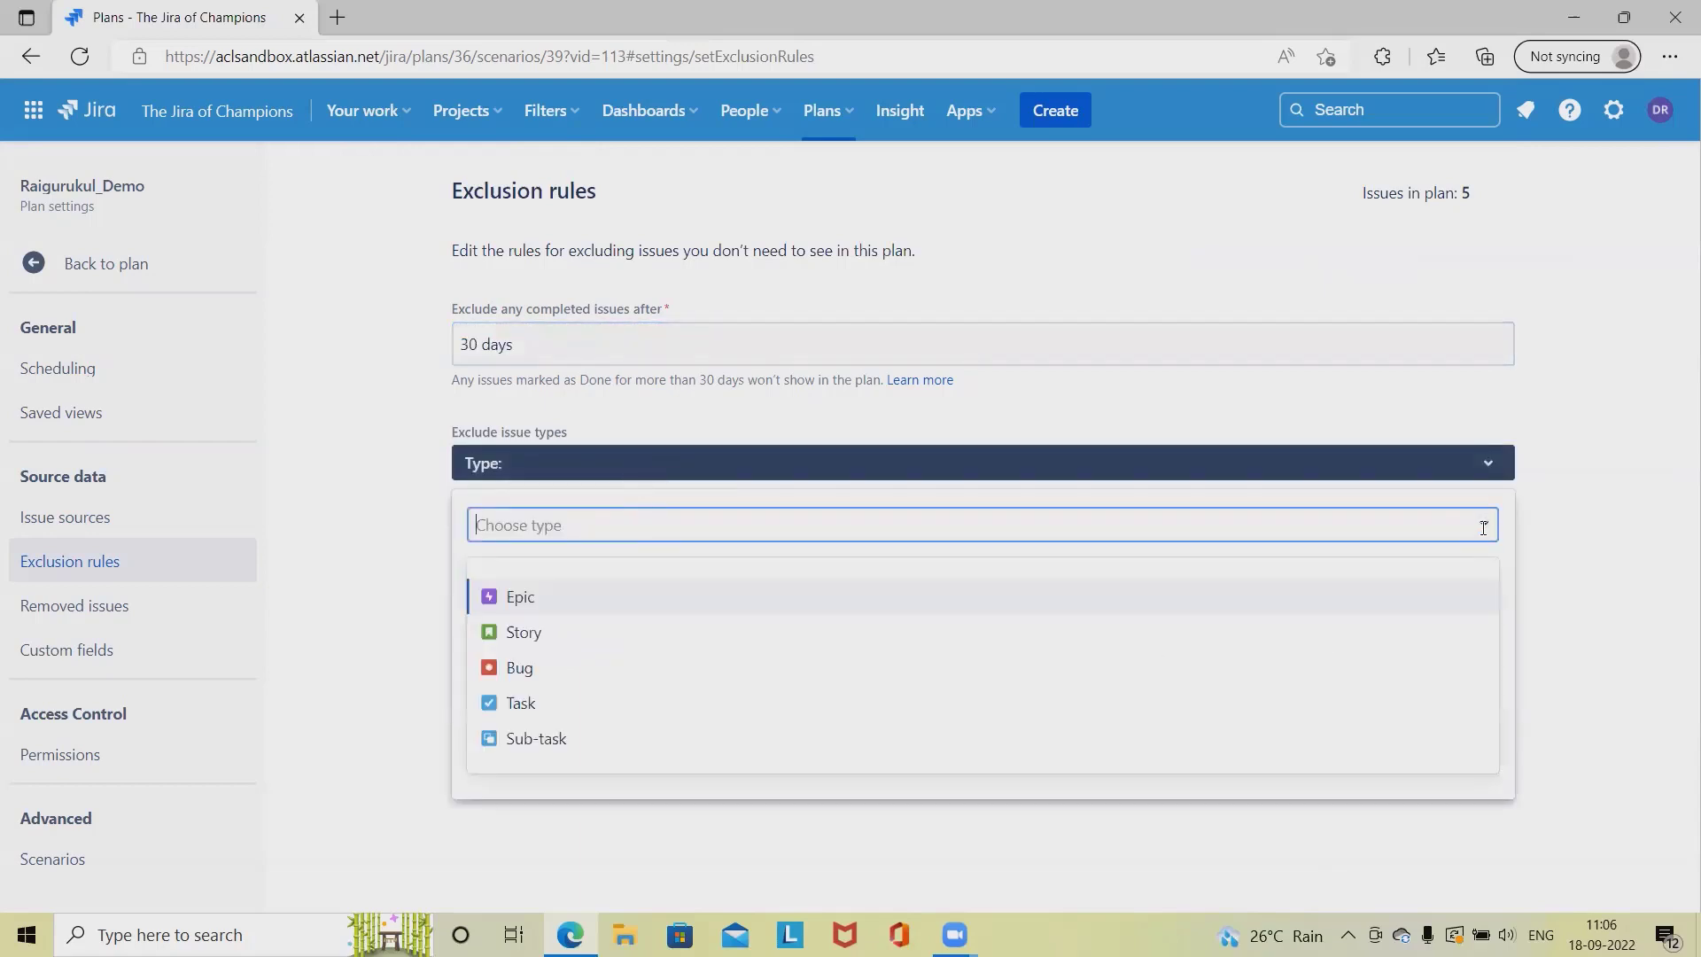
left_click(509, 778)
left_click(410, 581)
left_click(538, 556)
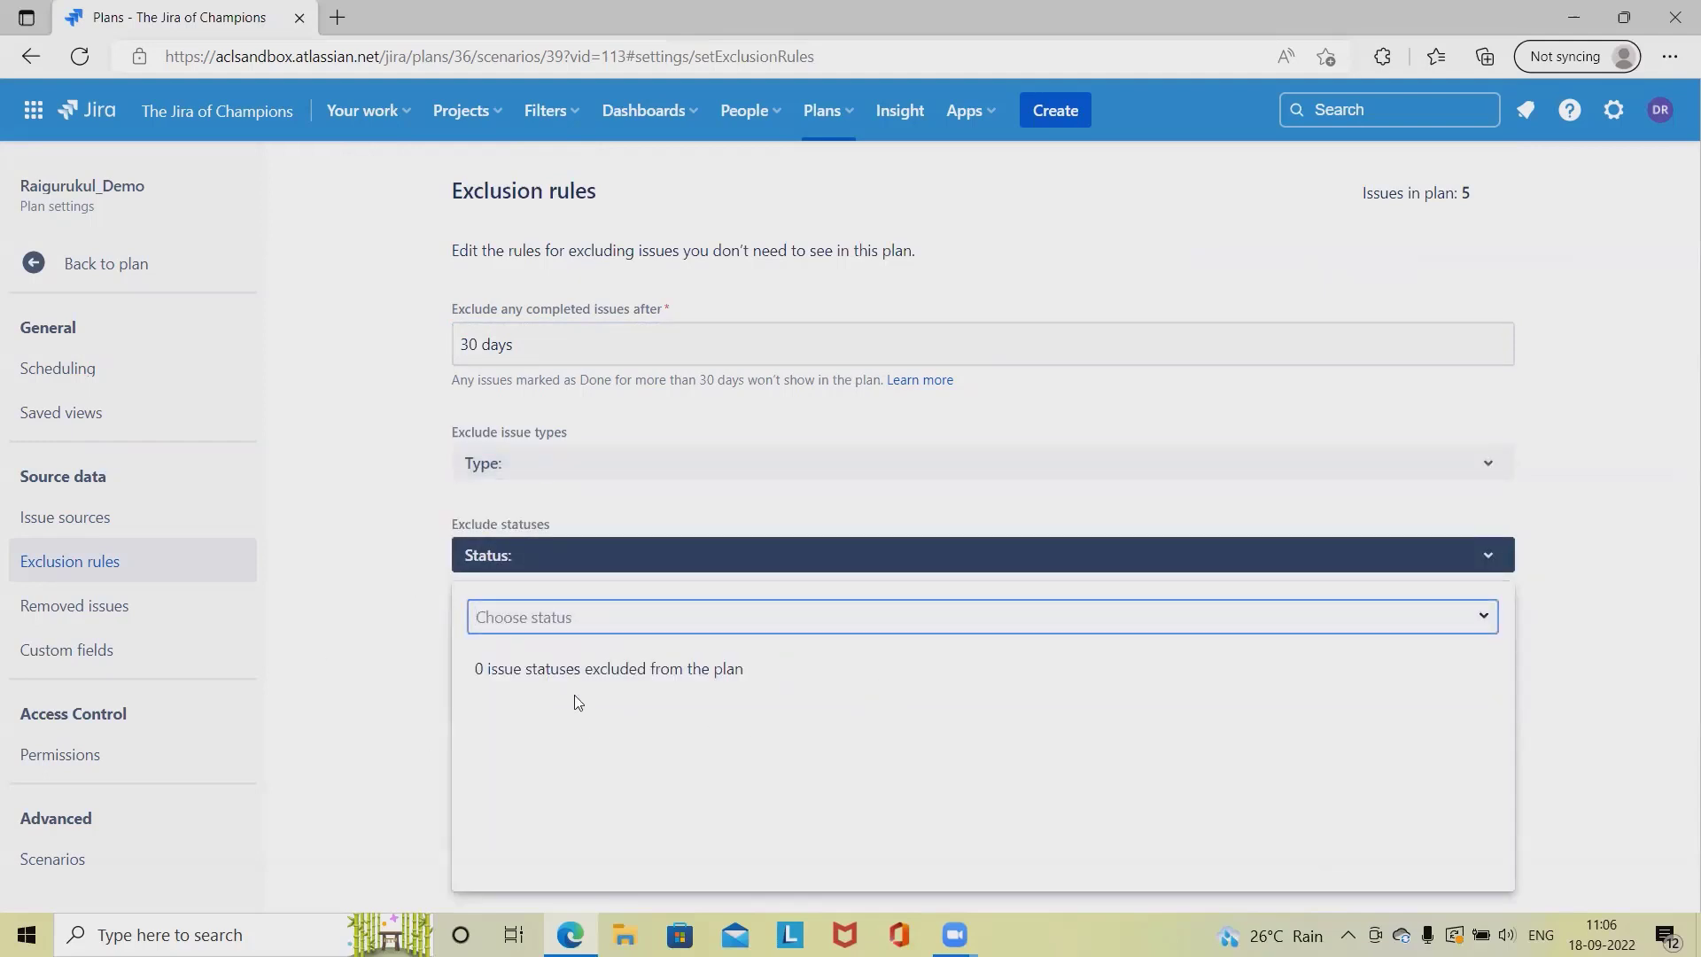
left_click(395, 661)
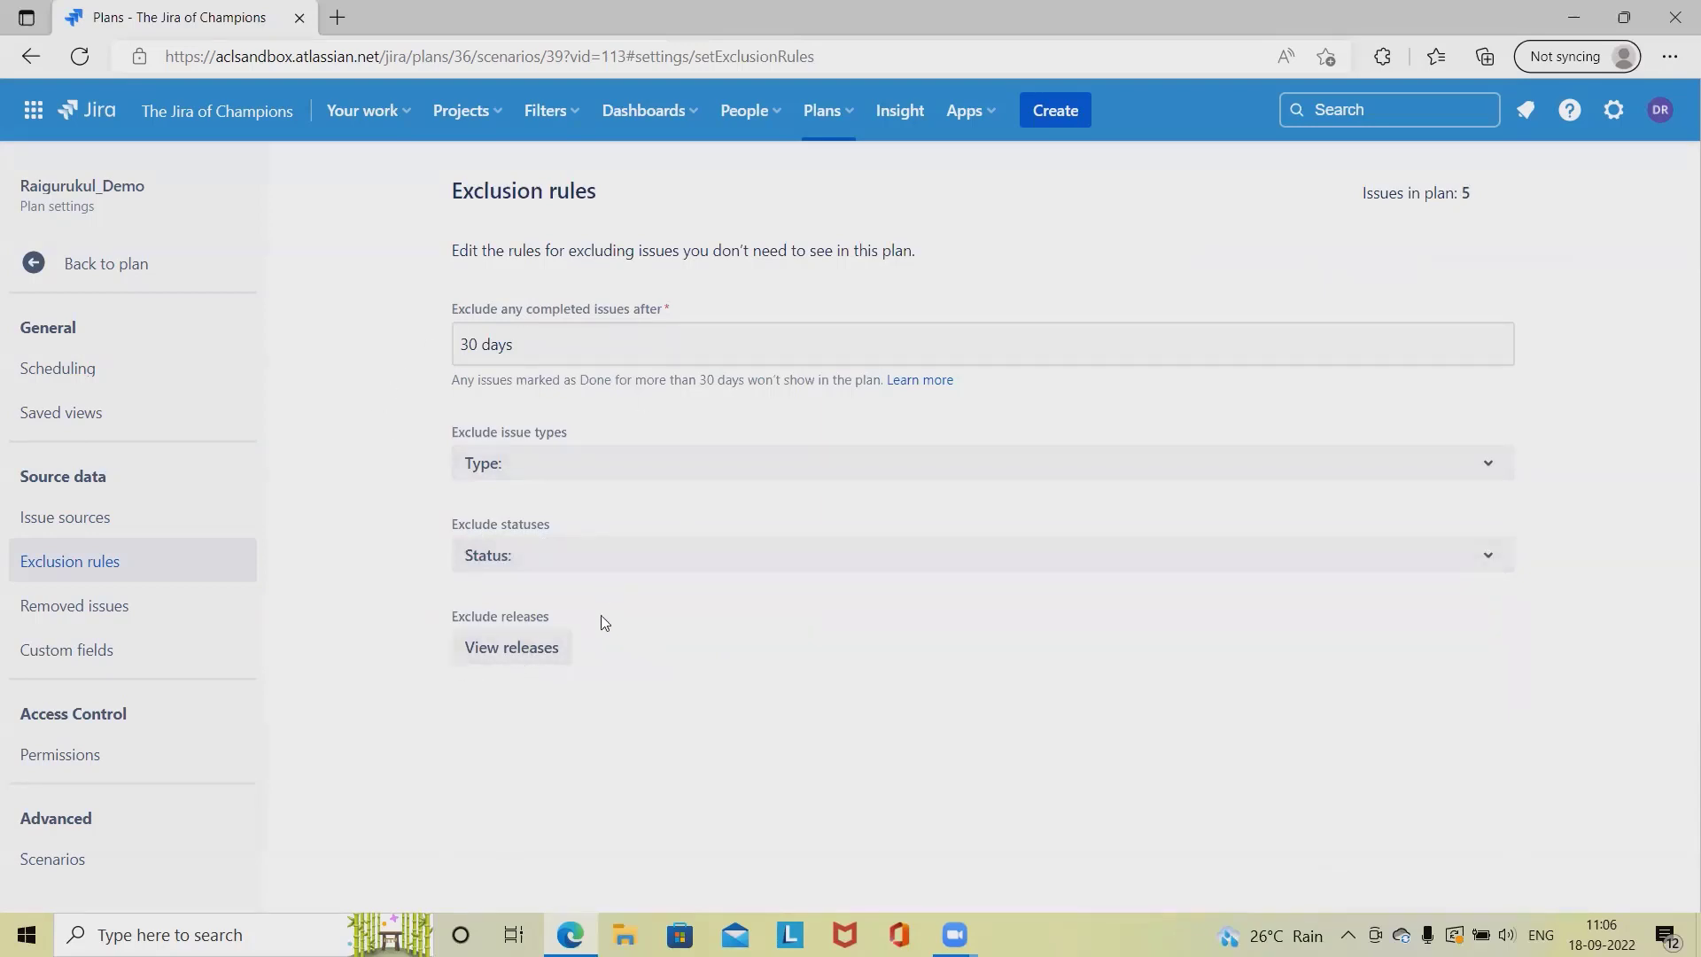
left_click(69, 607)
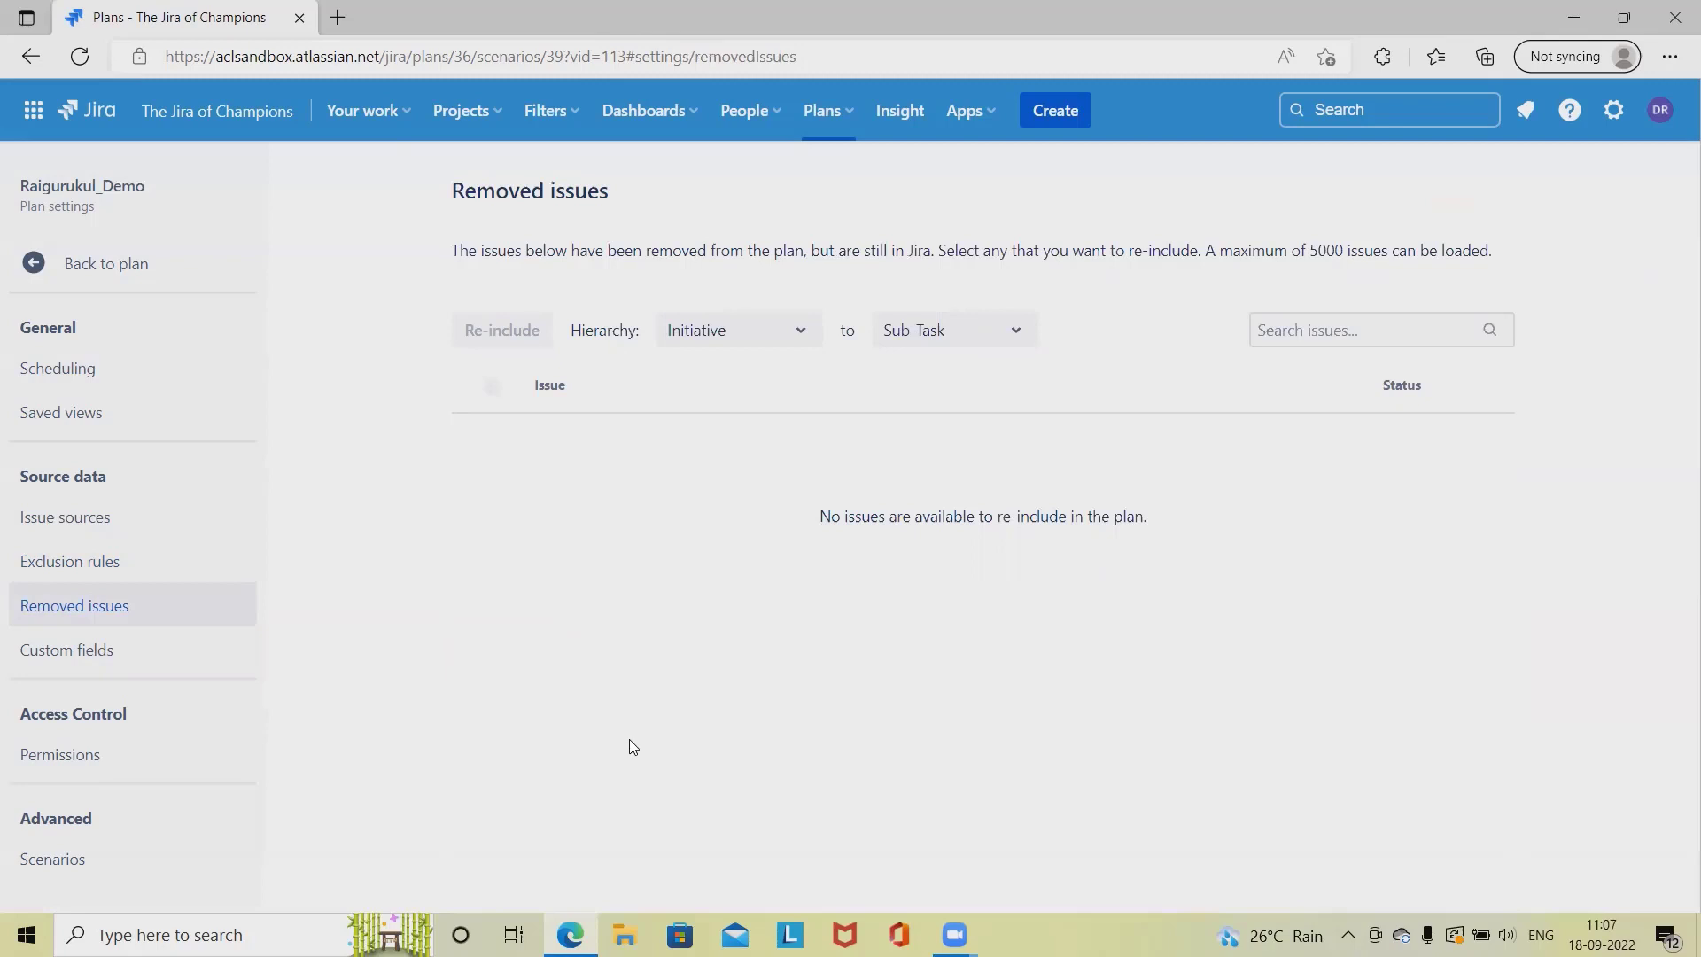
Step: Browse the Add custom field list, tick and untick AD team, cancel, then open Permissions
left_click(66, 663)
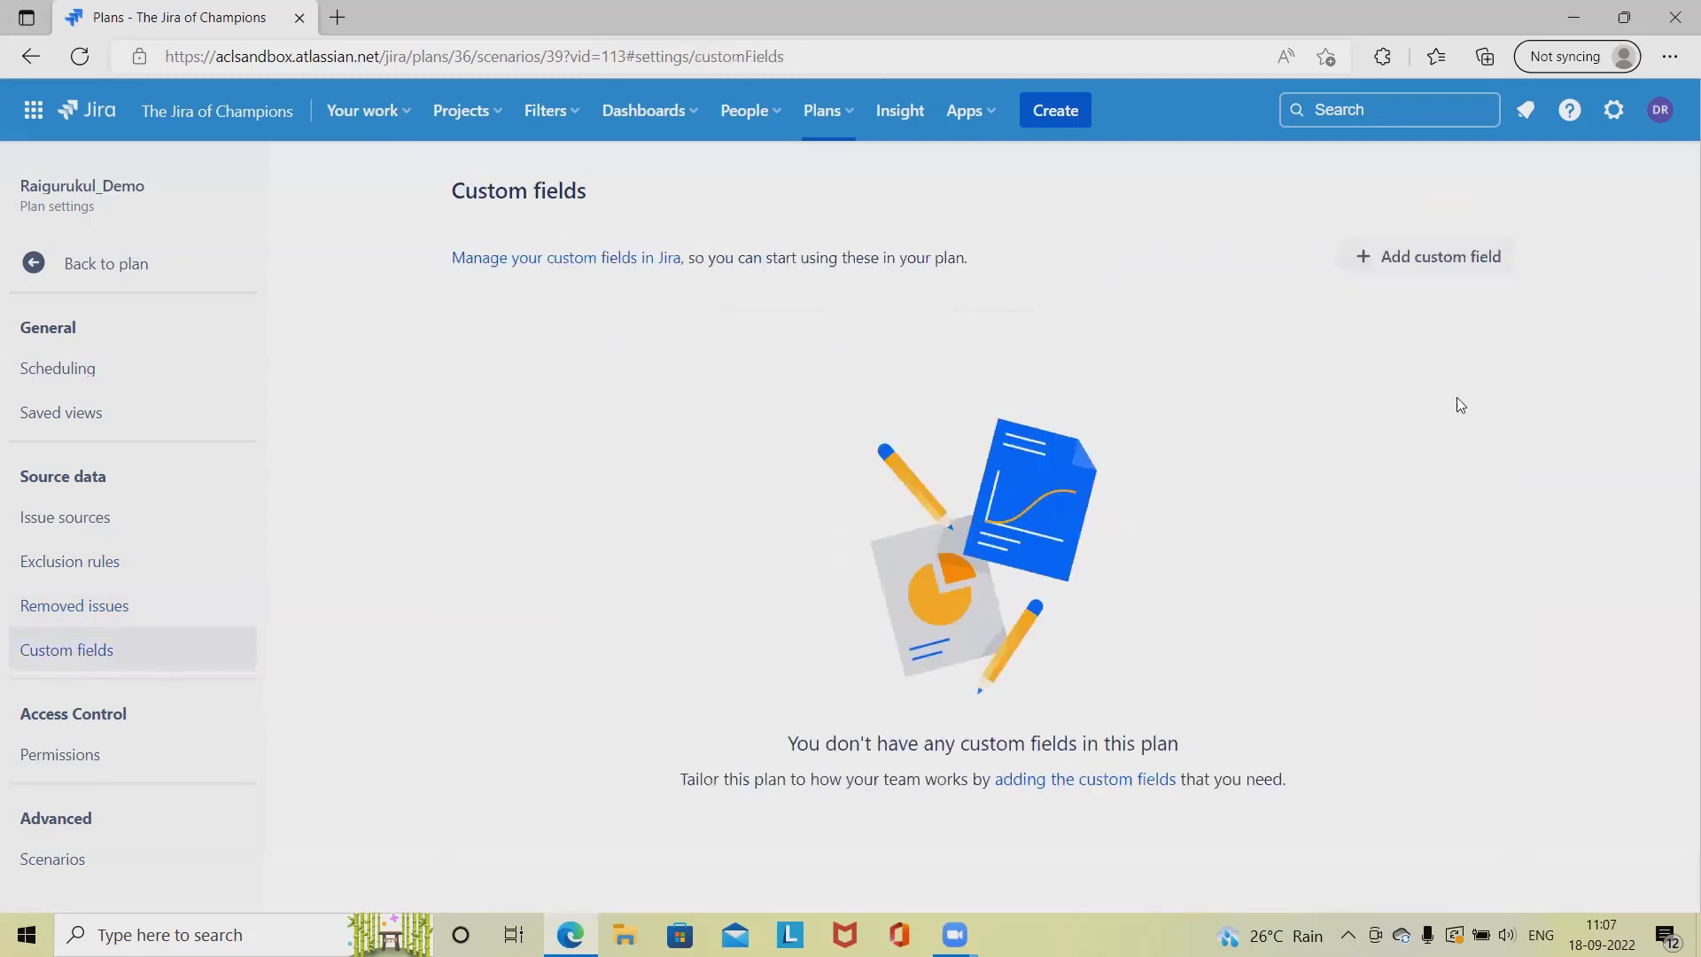
left_click(1419, 257)
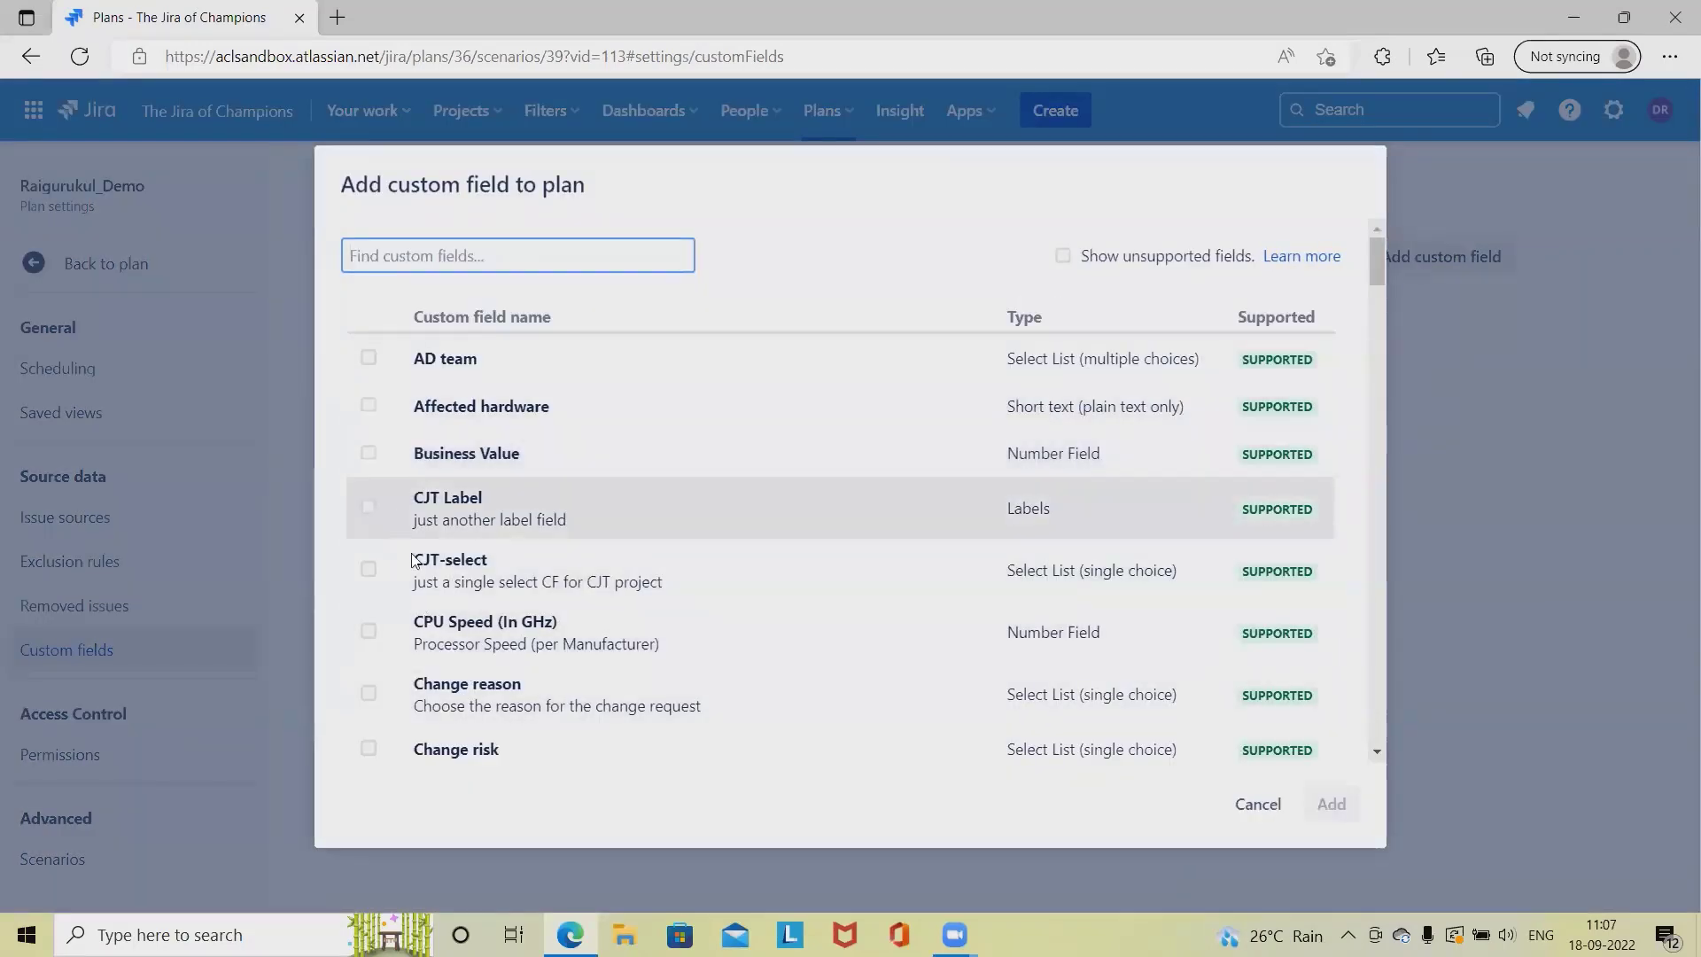
scroll(667, 668, "down", 5)
scroll(675, 679, "up", 5)
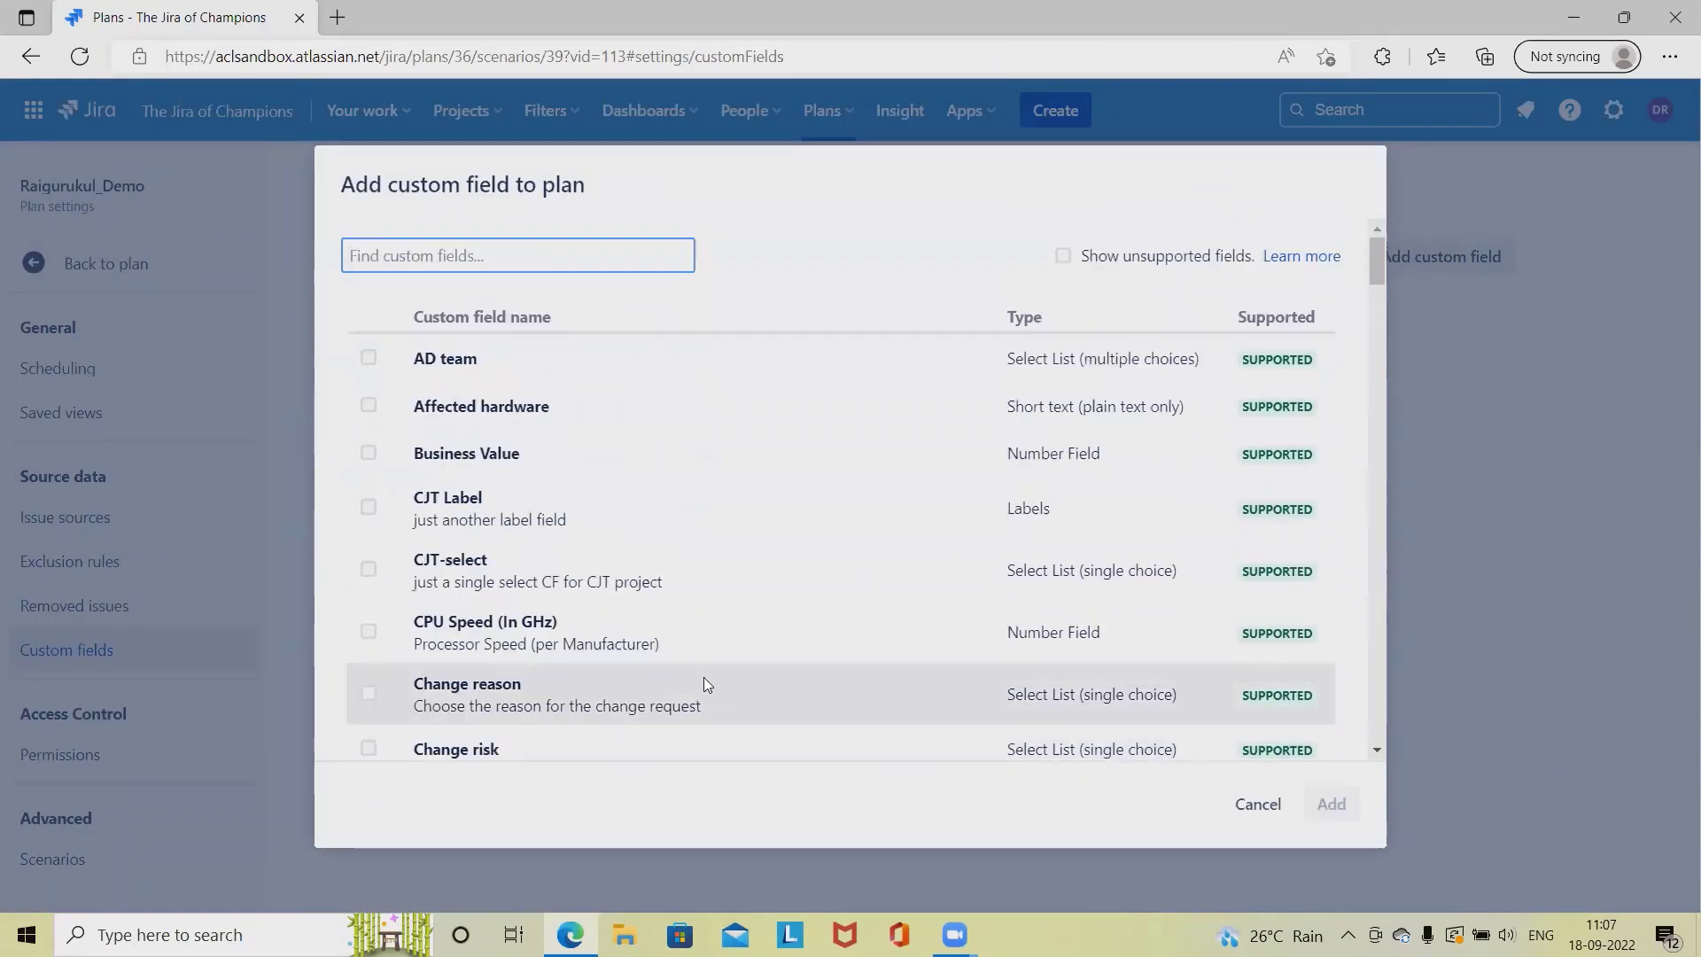
scroll(706, 684, "down", 15)
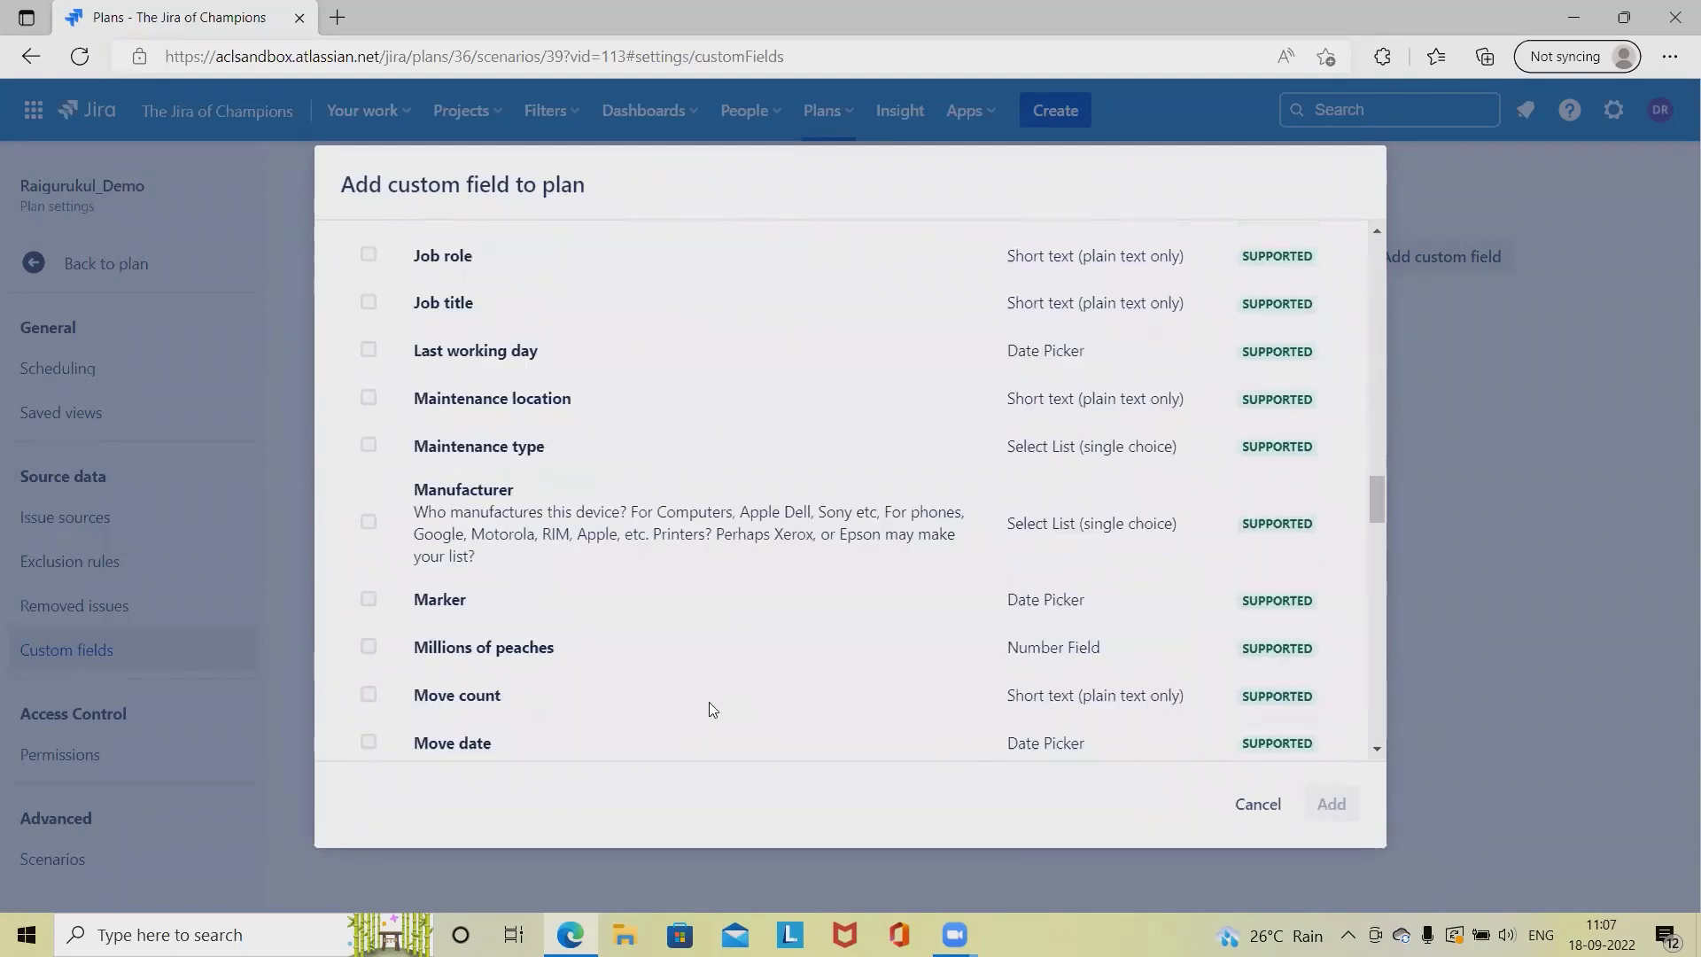
scroll(709, 709, "down", 20)
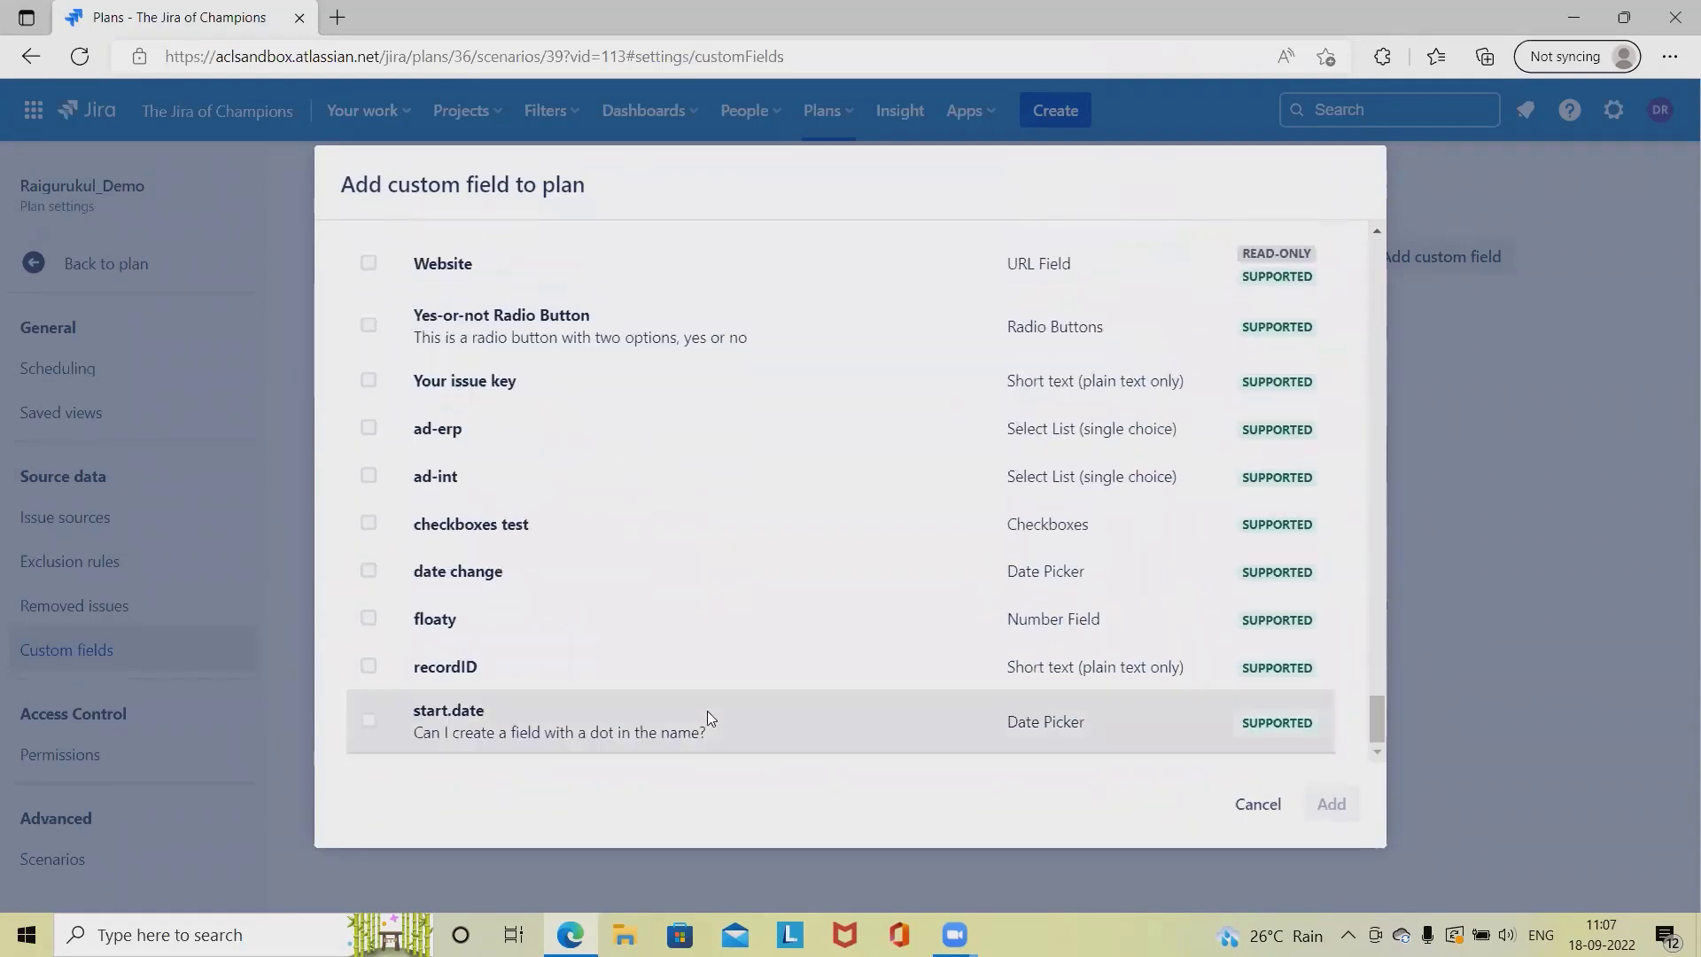
scroll(707, 713, "up", 20)
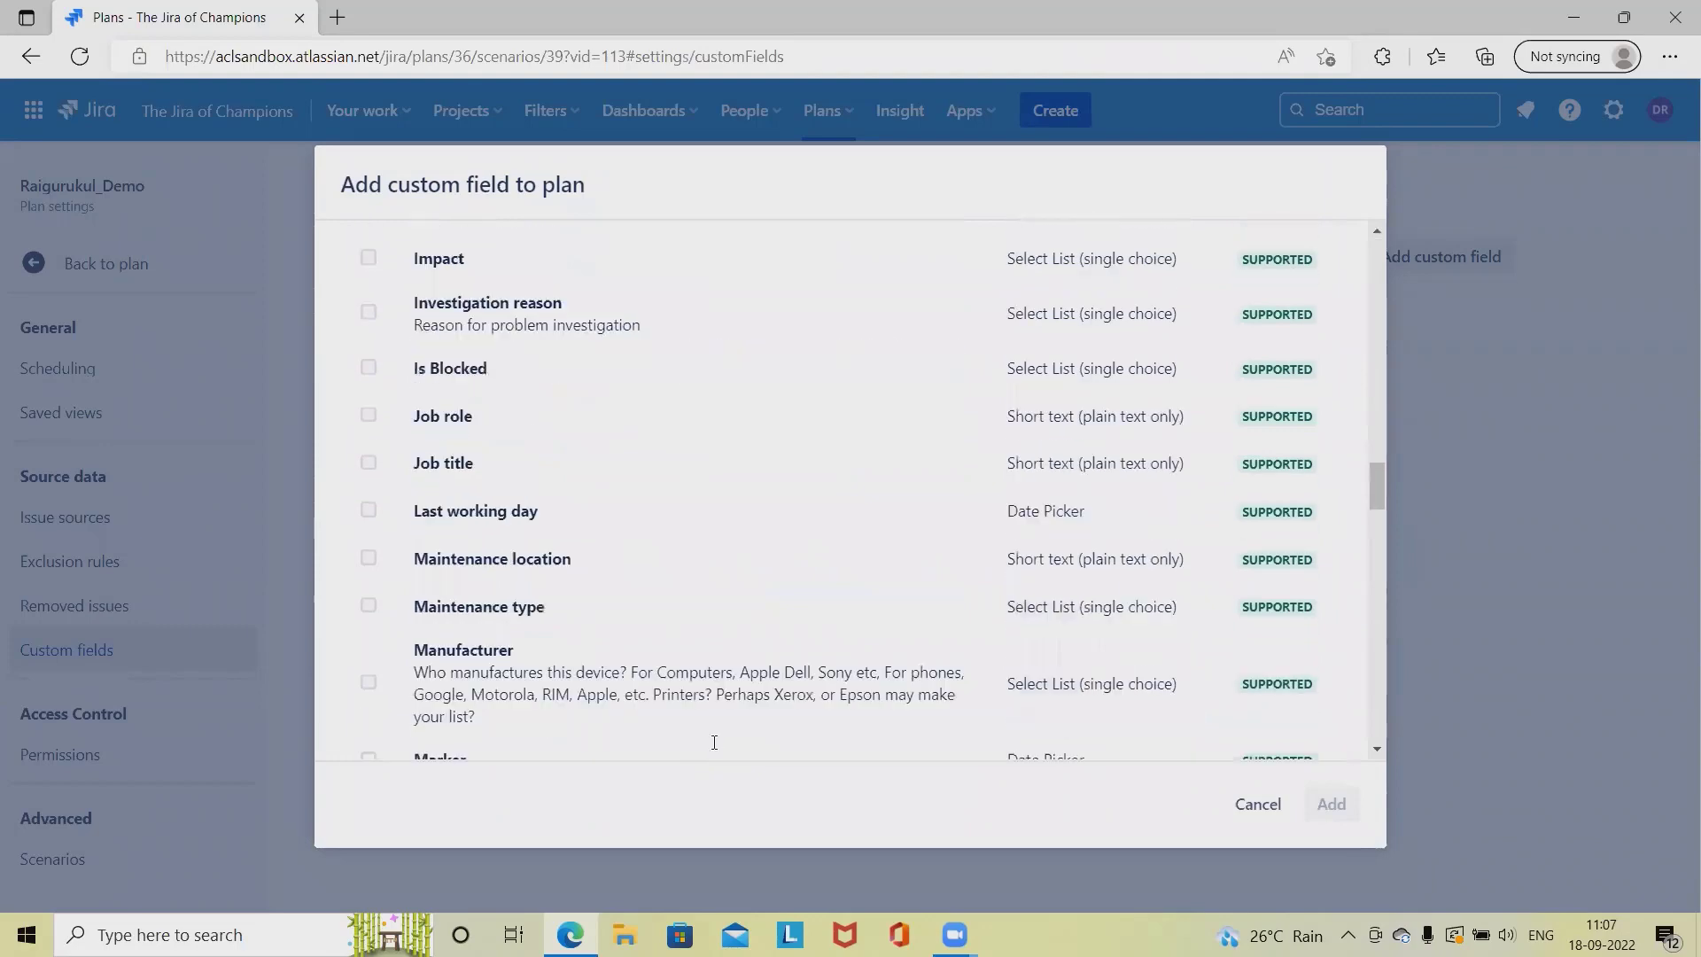
scroll(714, 743, "up", 15)
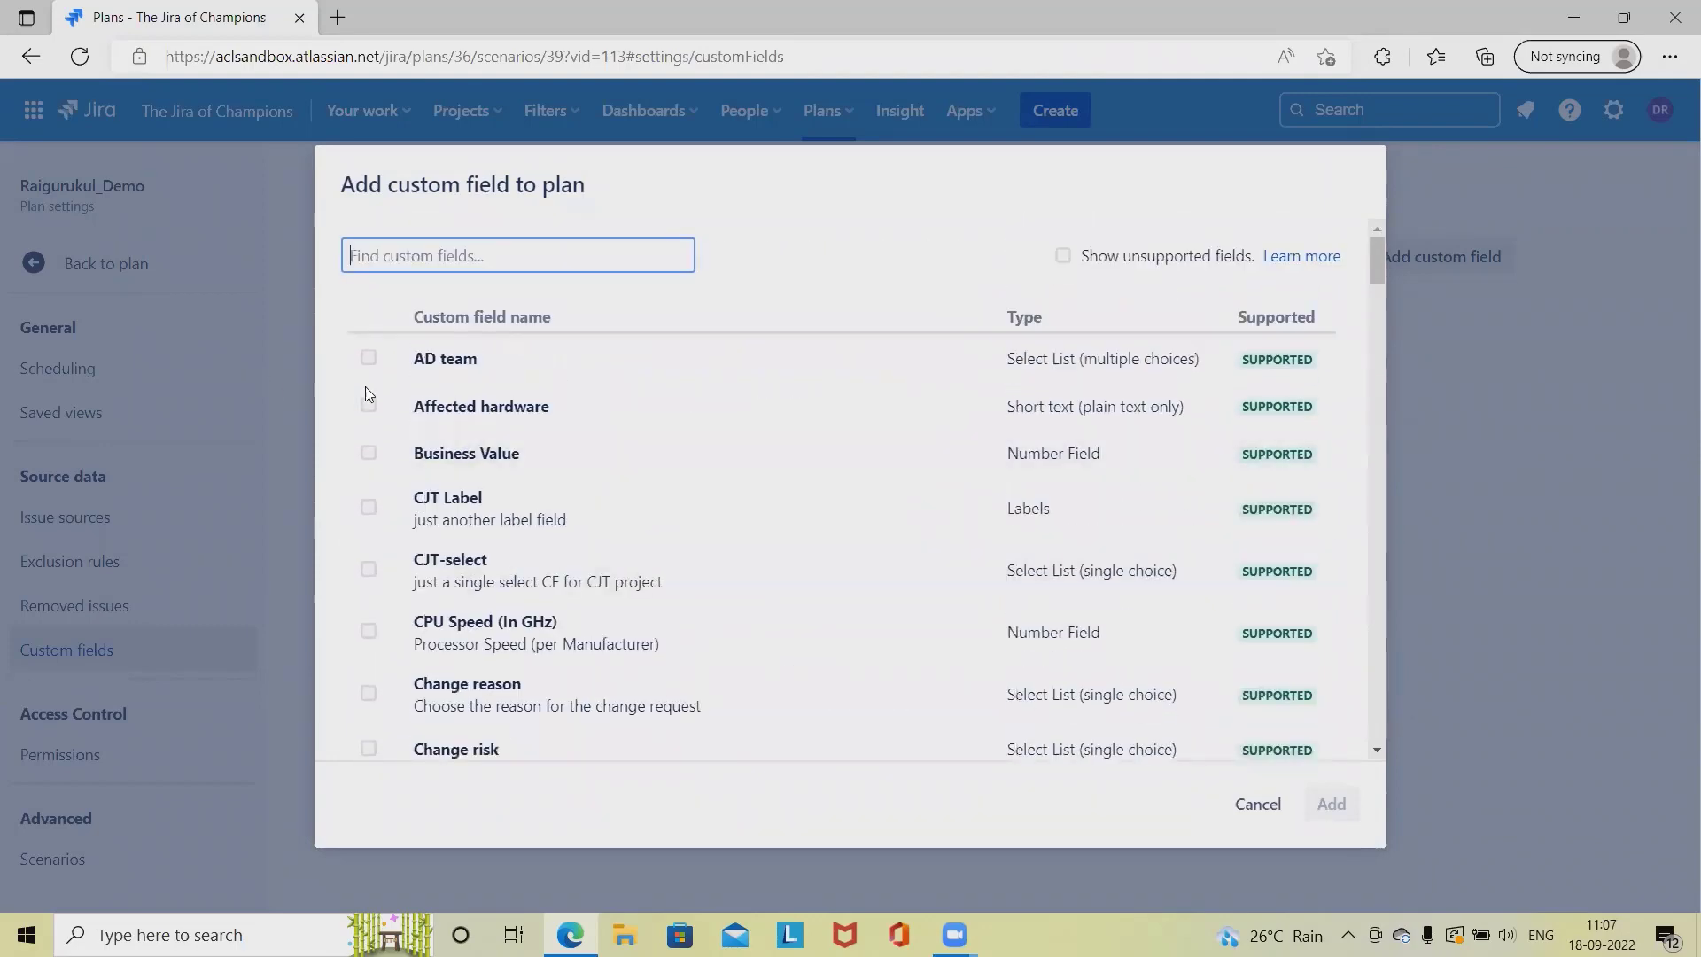
left_click(367, 359)
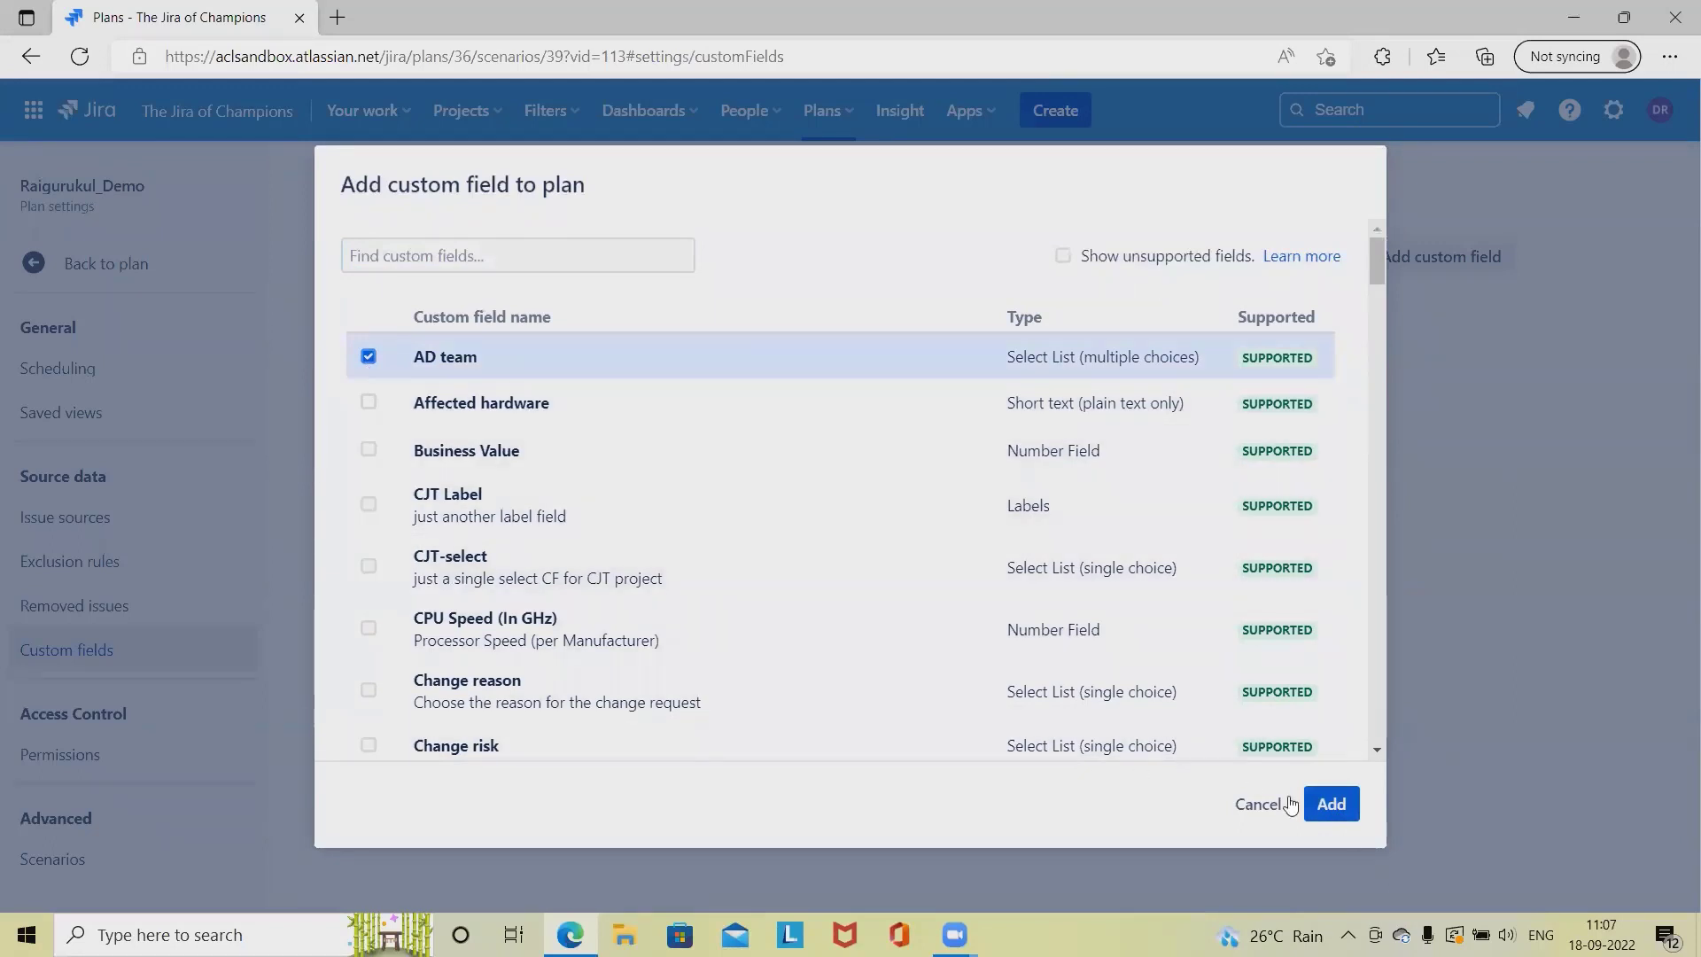
left_click(369, 357)
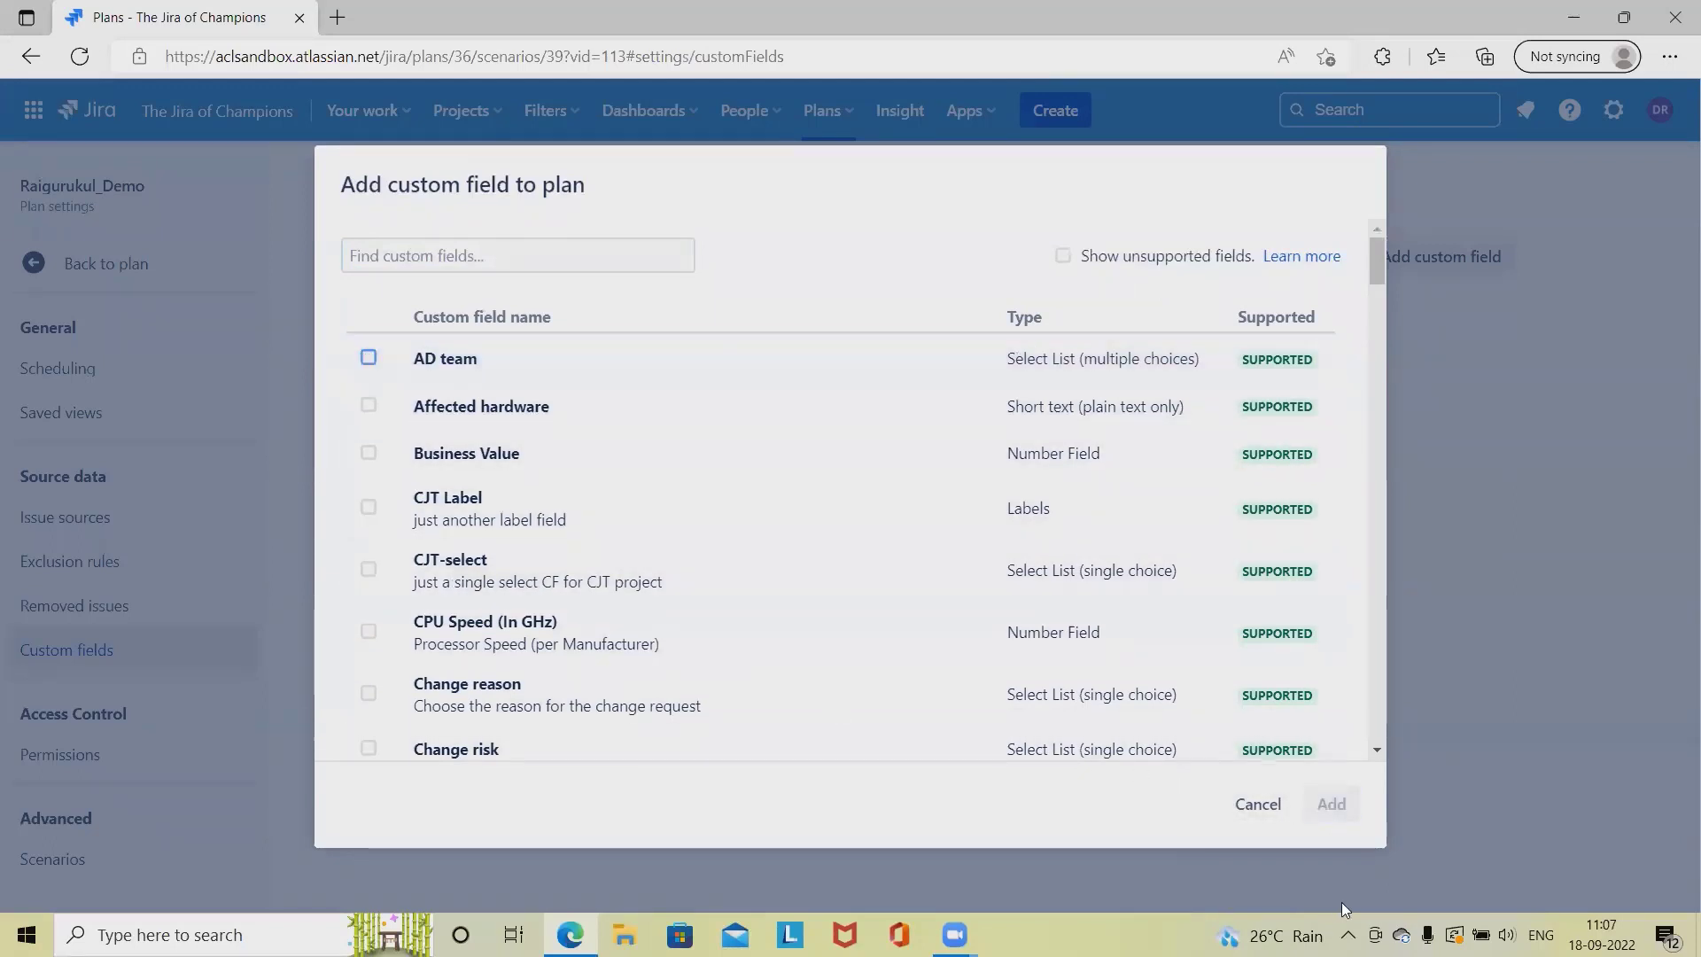
left_click(1253, 817)
left_click(81, 754)
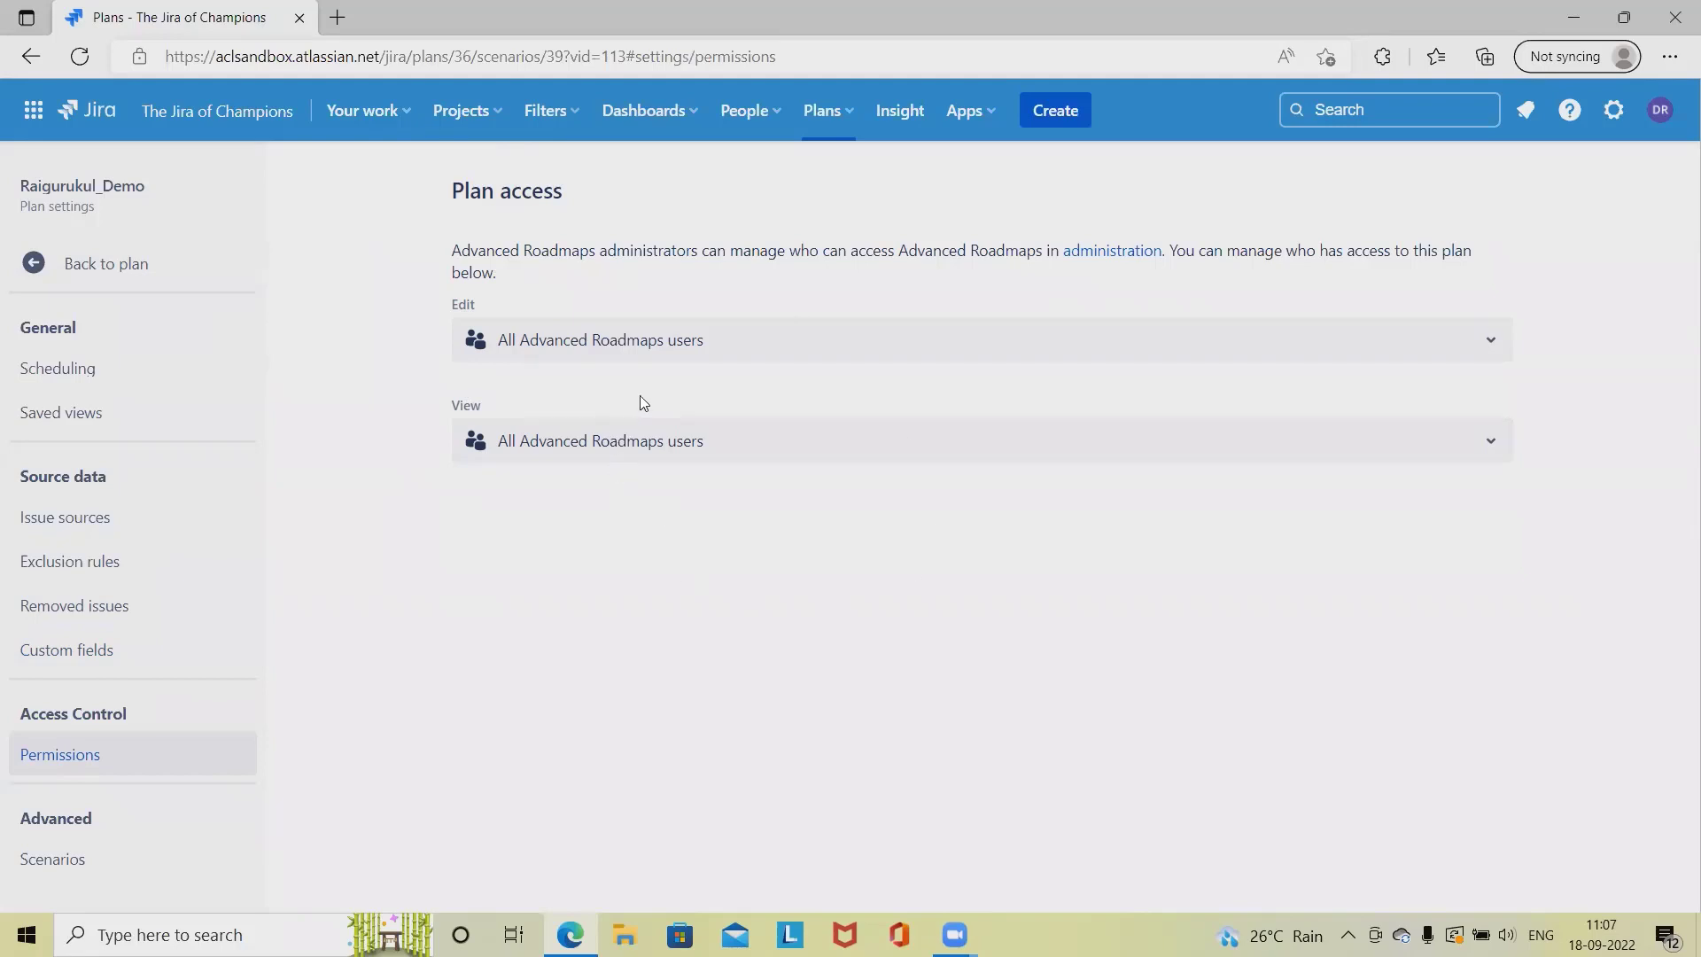
left_click(708, 352)
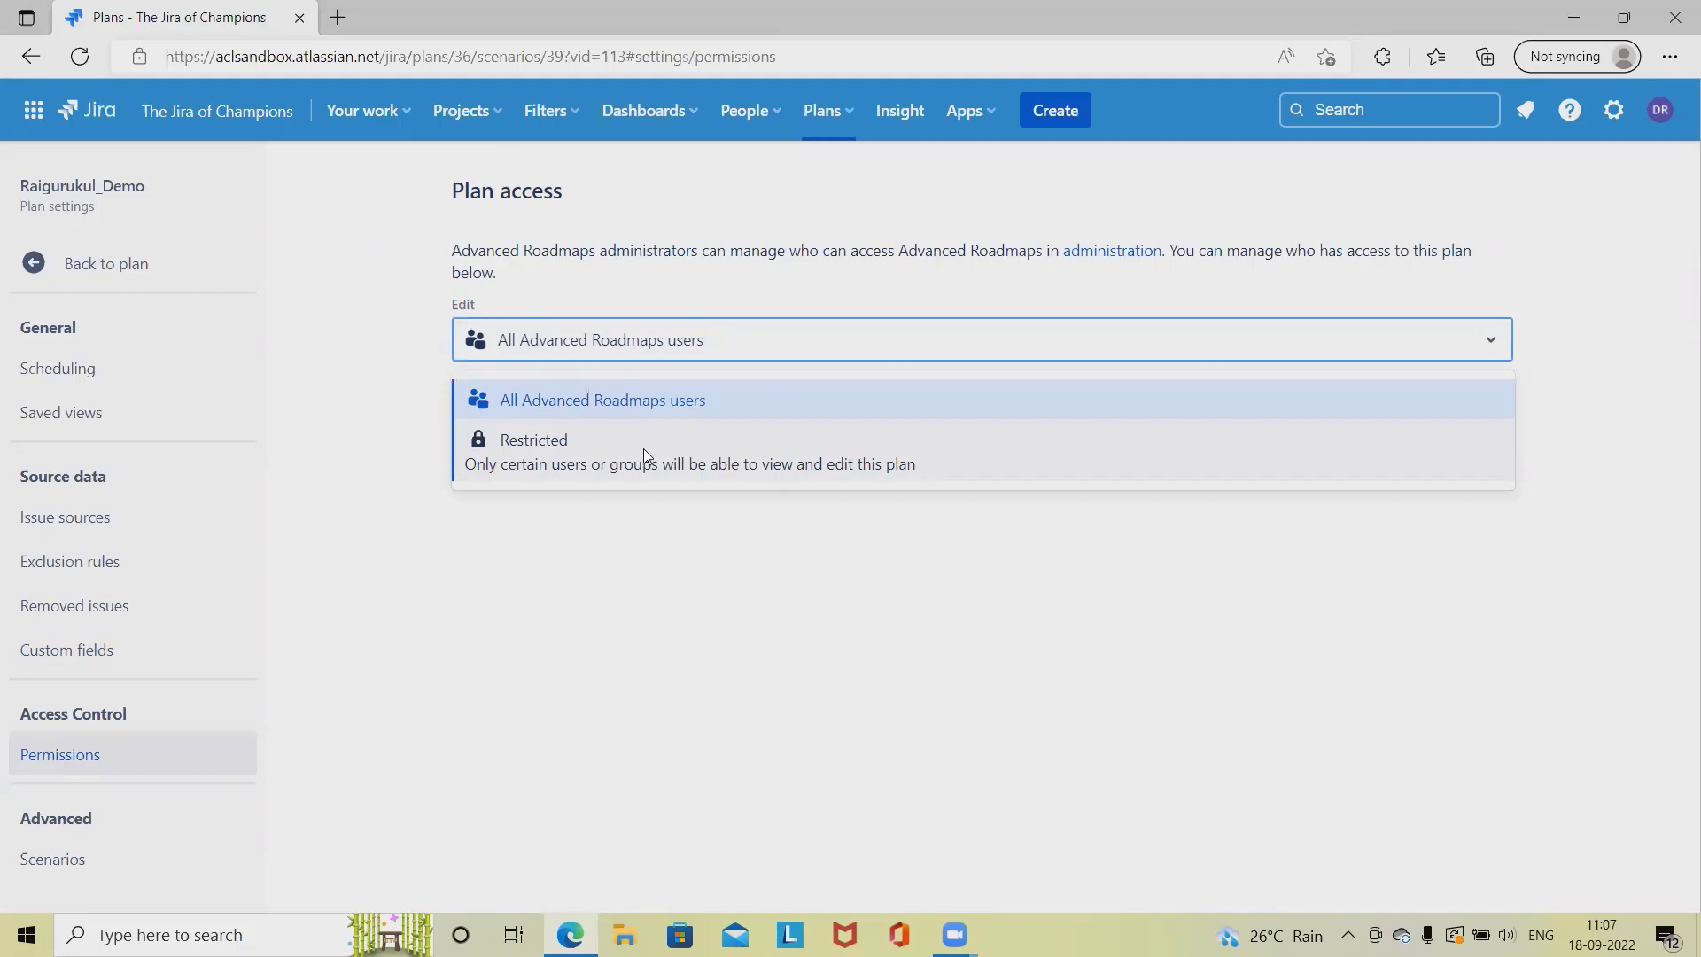
left_click(643, 570)
left_click(617, 463)
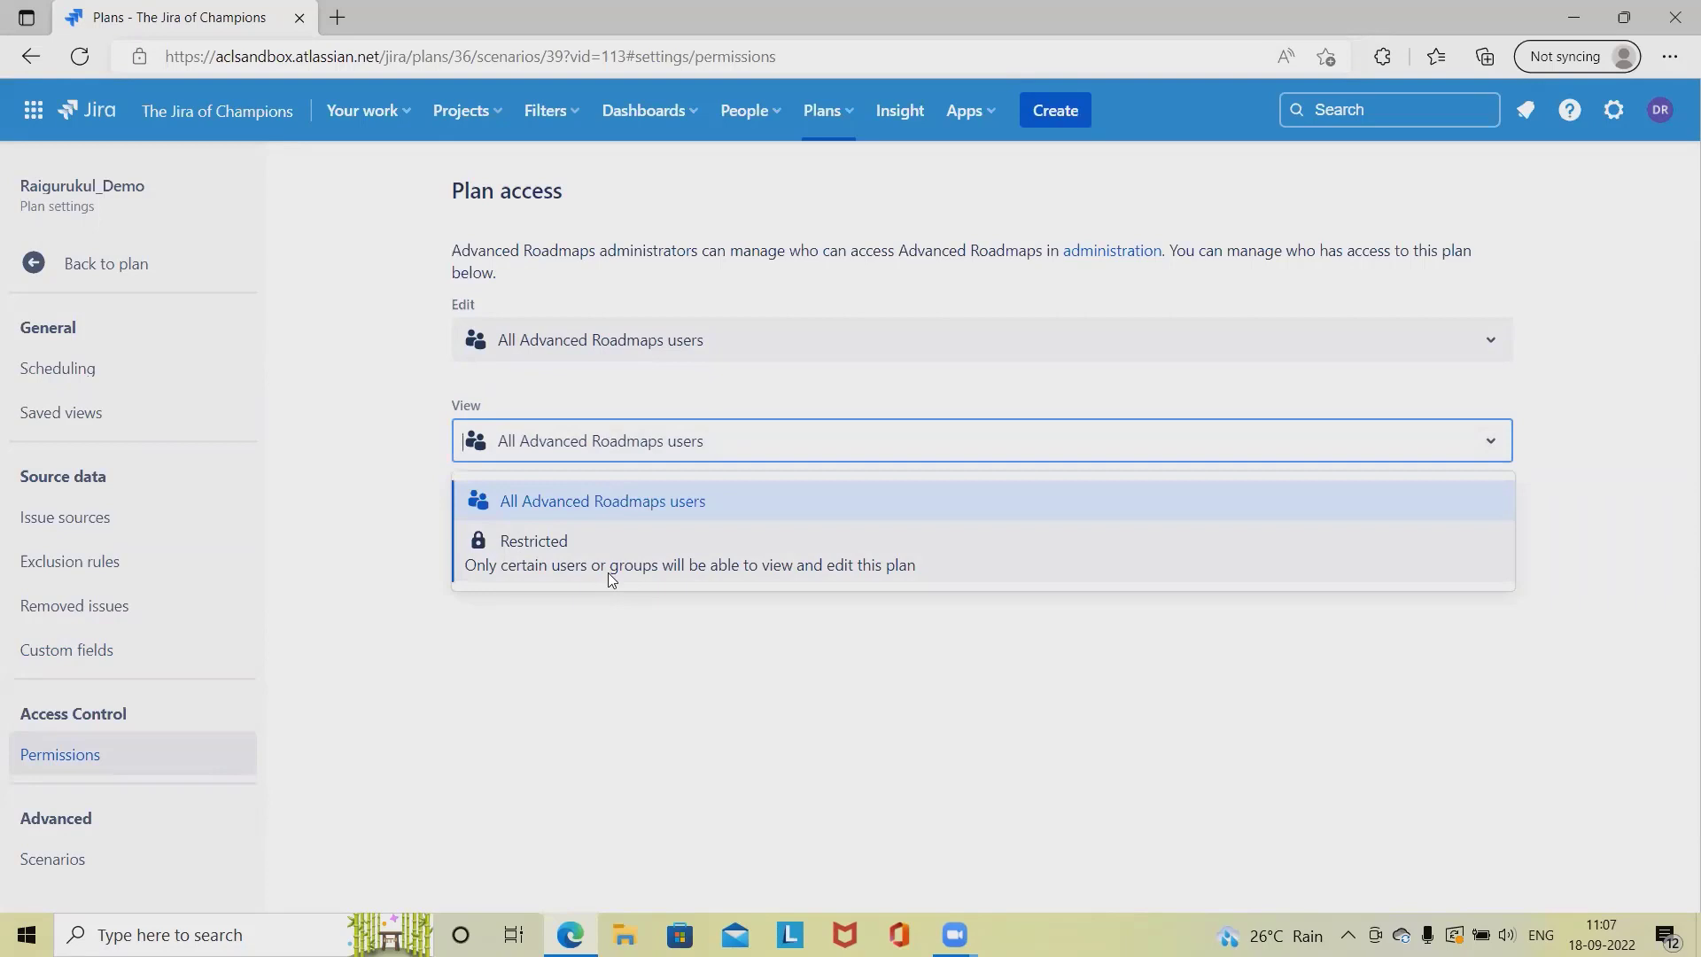
left_click(603, 720)
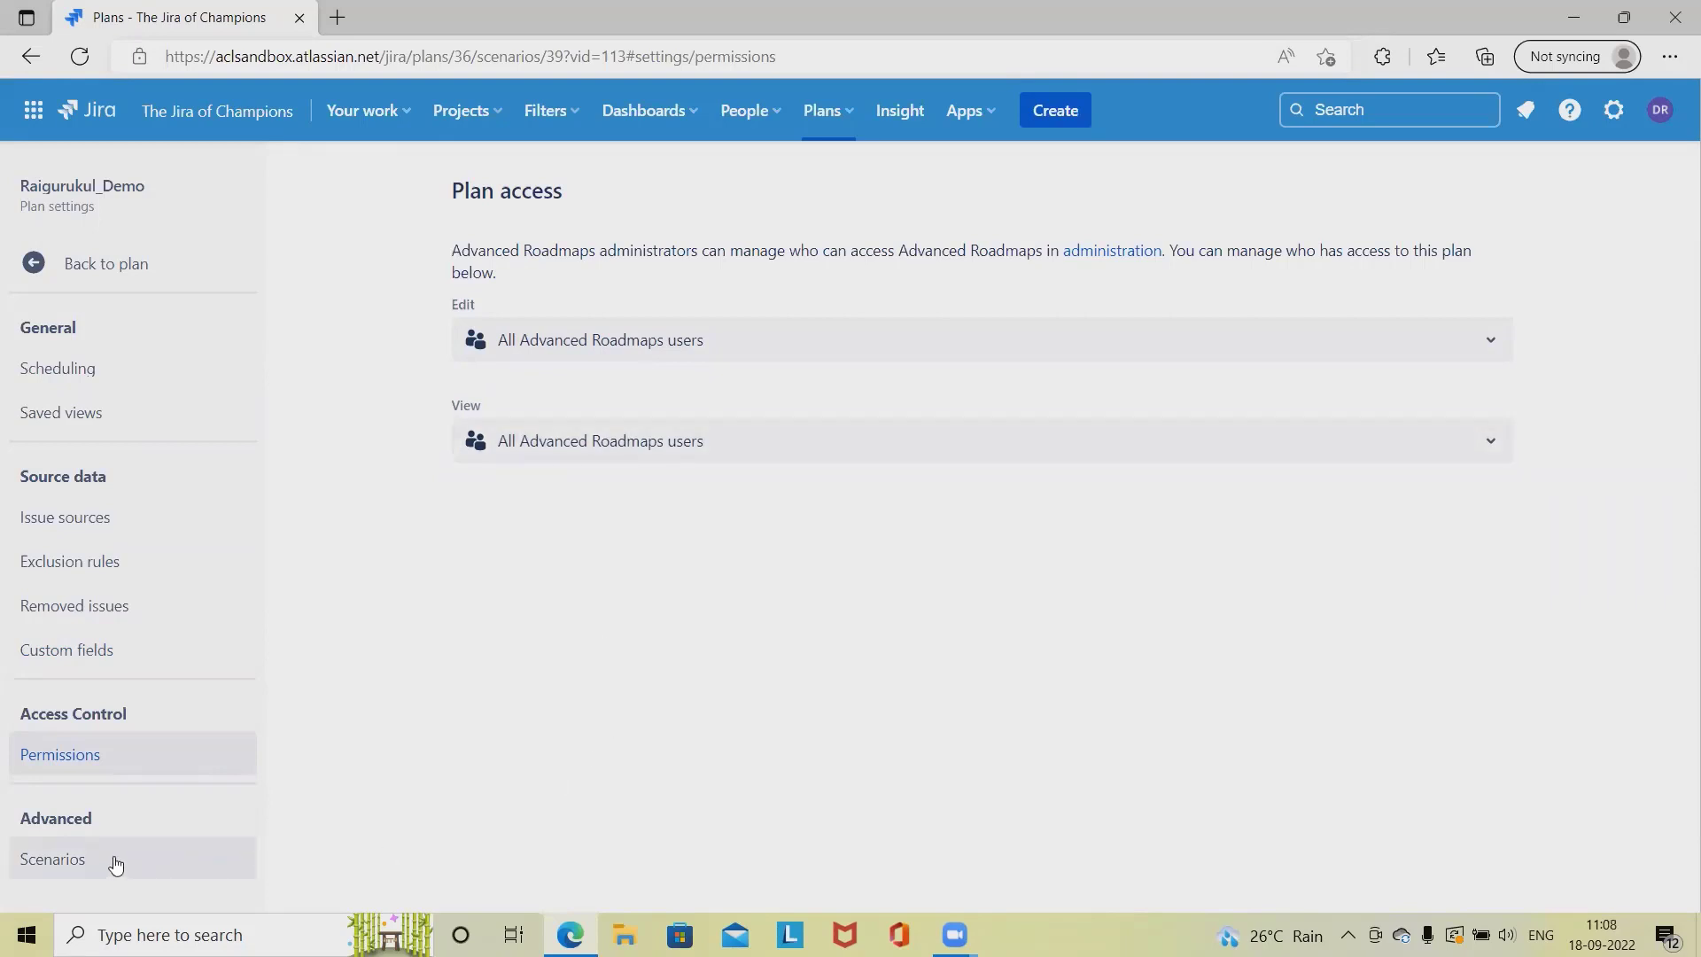
Step: Open the Scenarios settings page to review the Enable scenarios option
left_click(116, 866)
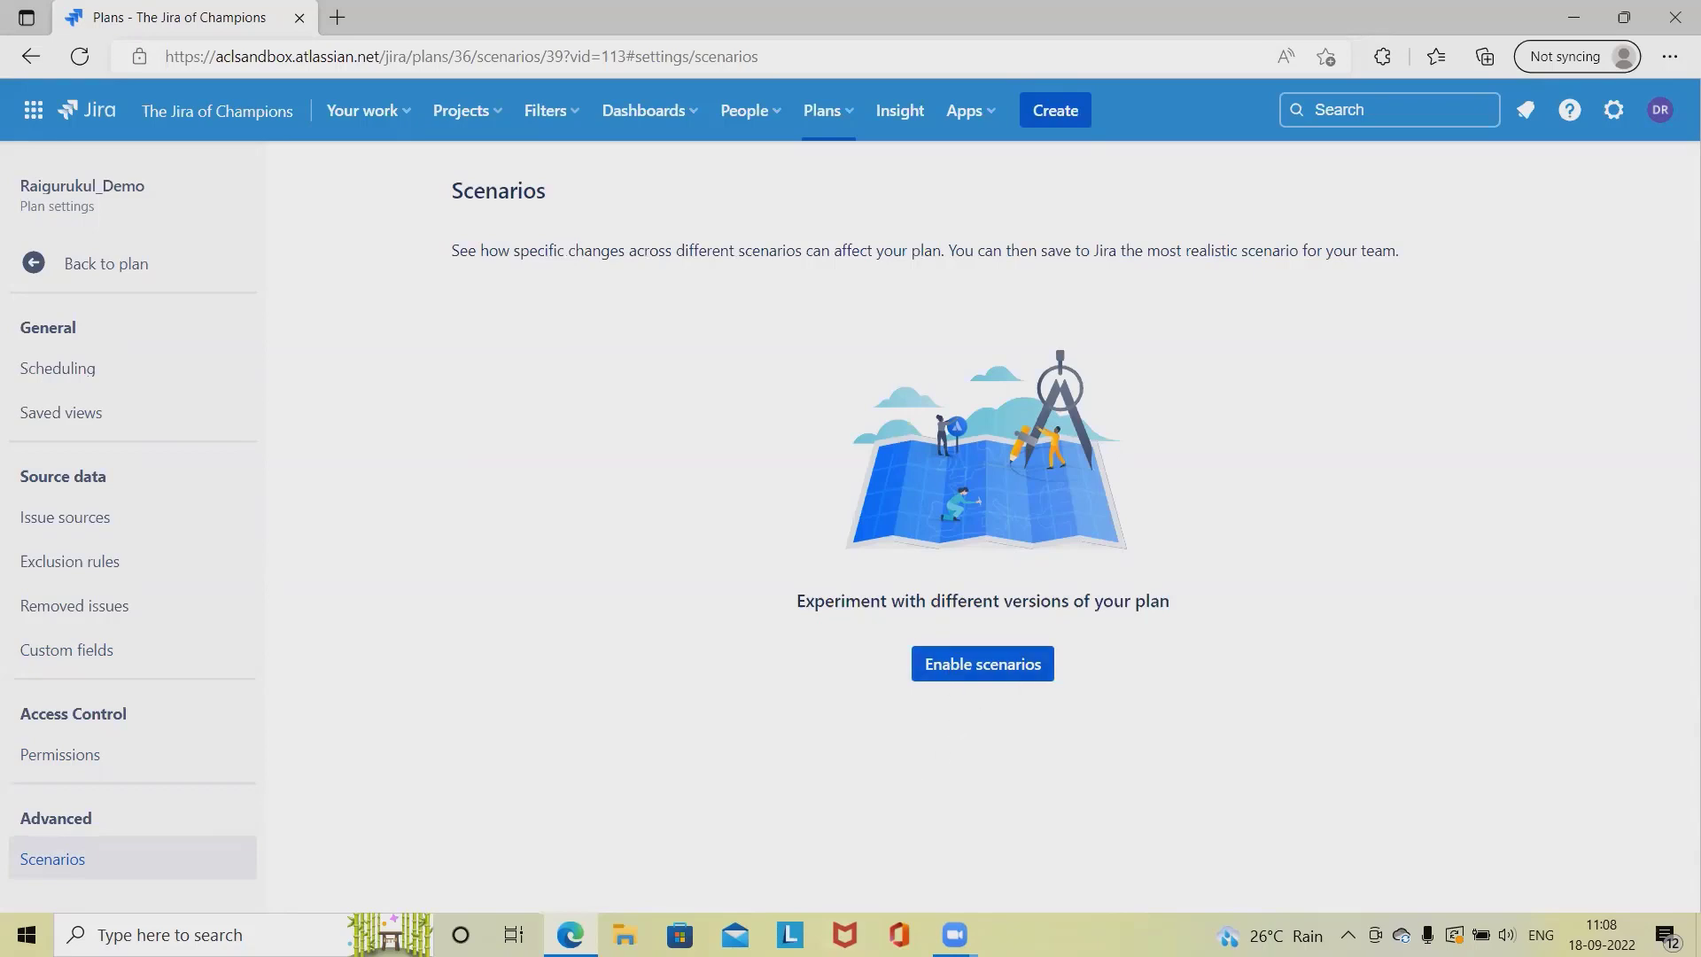
left_click(107, 263)
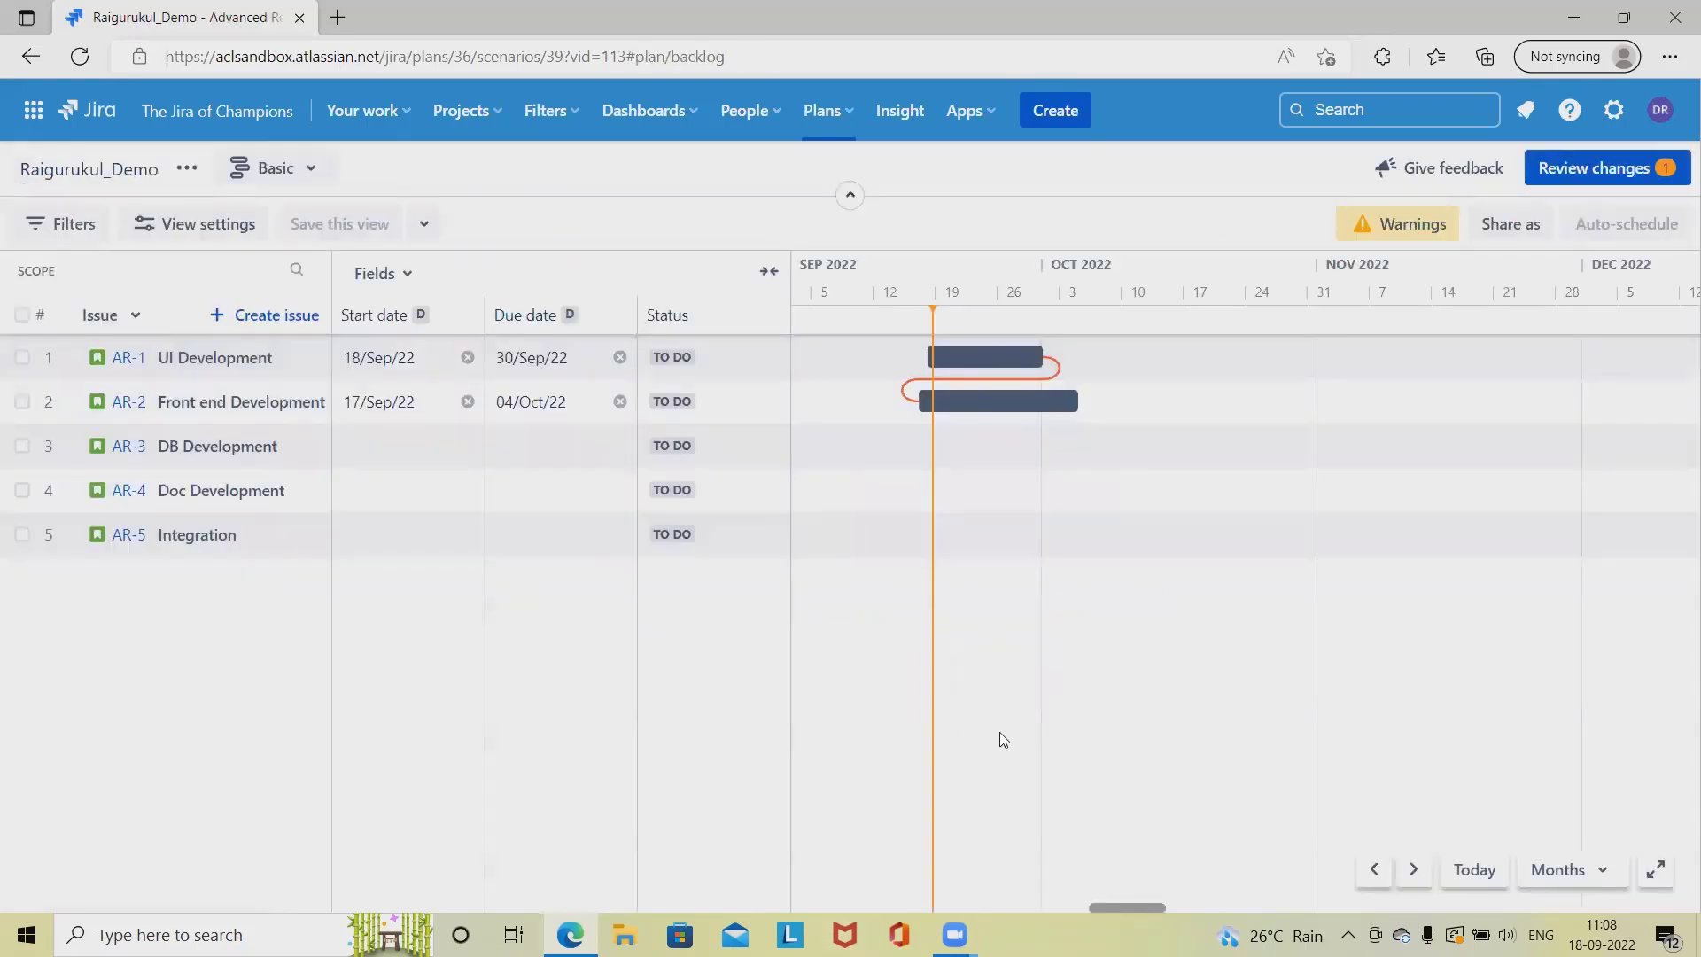